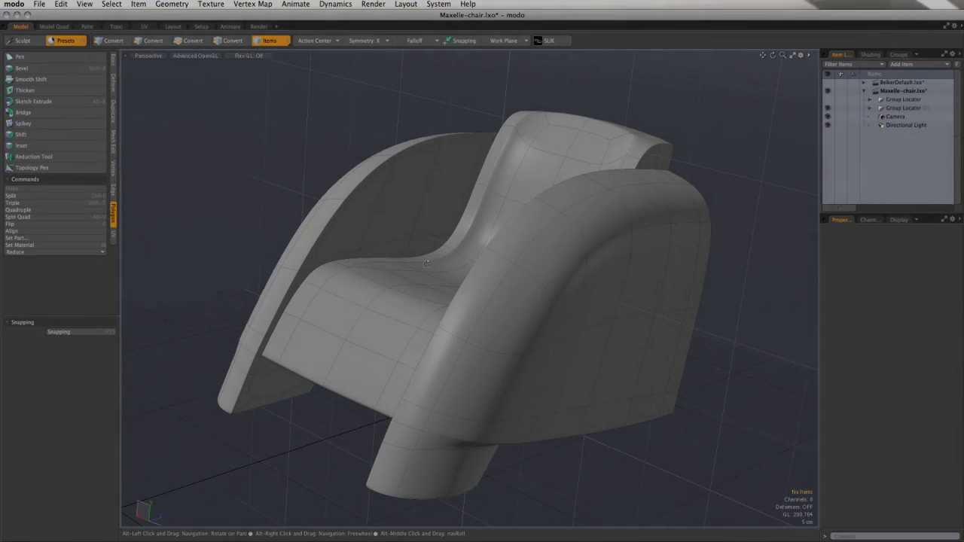
# Step: Select the inner polygons of the chair's backrest and seat on the step4 mesh, leaving out the surrounding border
pyautogui.keyDown('alt'); pyautogui.moveTo(344, 312); pyautogui.dragTo(477, 338); pyautogui.keyUp('alt')
pyautogui.keyDown('alt'); pyautogui.moveTo(303, 282); pyautogui.dragTo(229, 301); pyautogui.keyUp('alt')
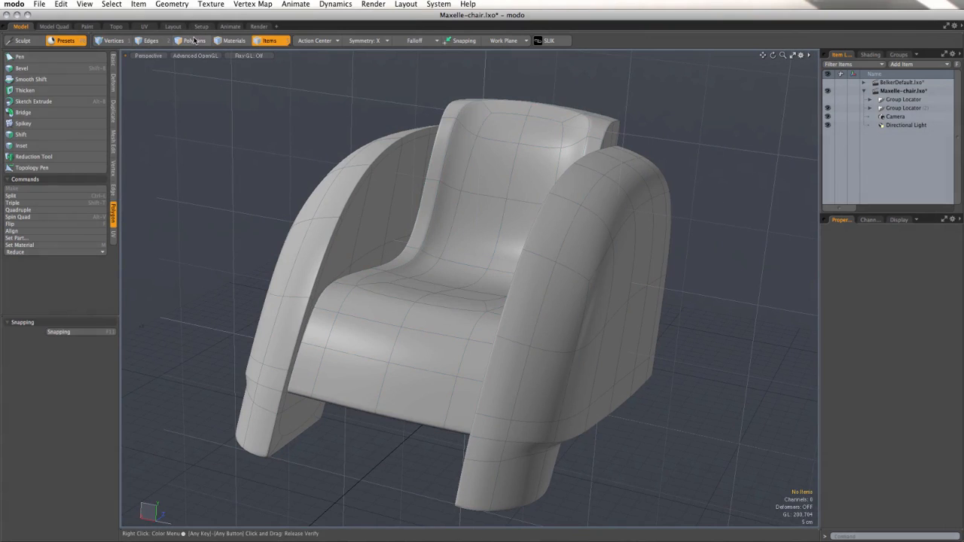
pyautogui.click(449, 205)
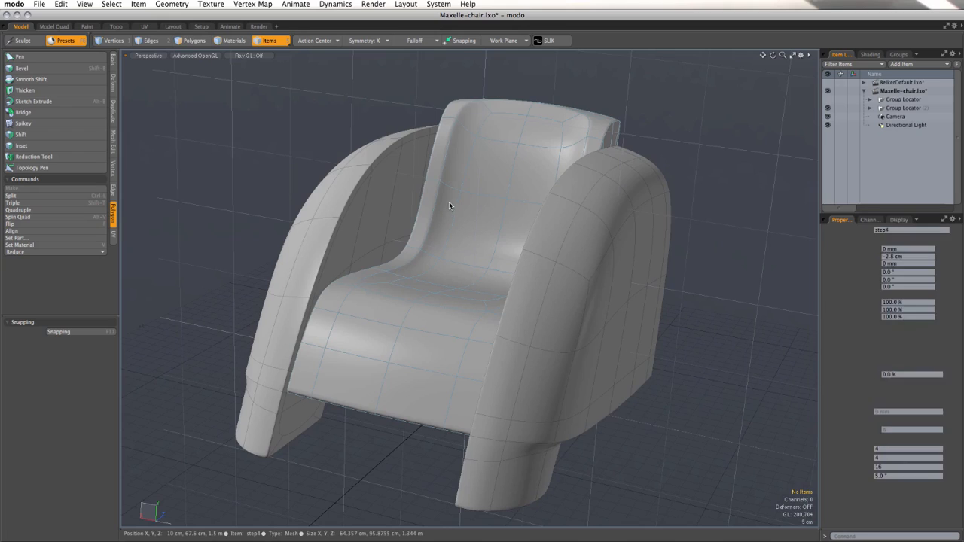
pyautogui.click(190, 41)
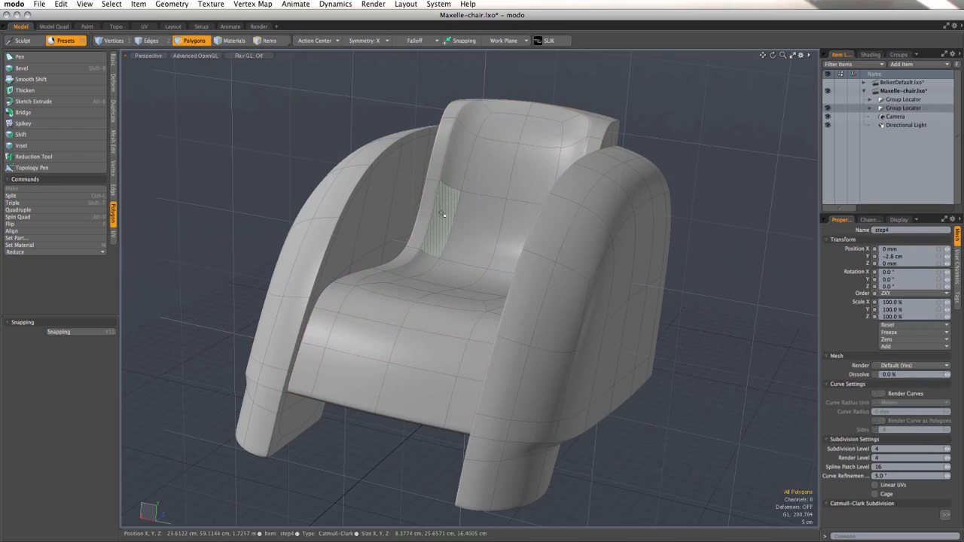
pyautogui.moveTo(452, 214)
pyautogui.mouseDown()
pyautogui.moveTo(467, 215)
pyautogui.moveTo(465, 174)
pyautogui.mouseUp()
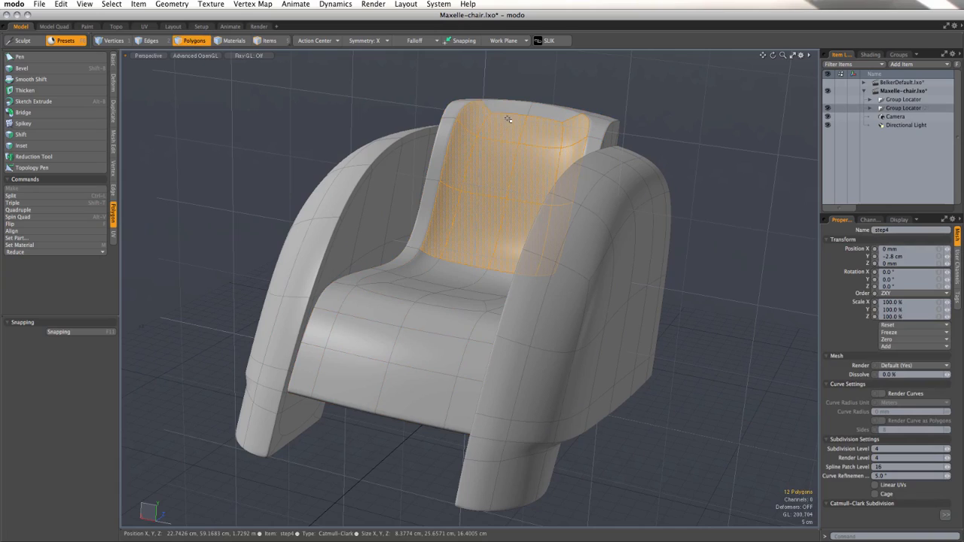
pyautogui.moveTo(455, 251)
pyautogui.mouseDown()
pyautogui.moveTo(382, 287)
pyautogui.moveTo(454, 275)
pyautogui.moveTo(513, 324)
pyautogui.moveTo(525, 380)
pyautogui.moveTo(573, 358)
pyautogui.mouseUp()
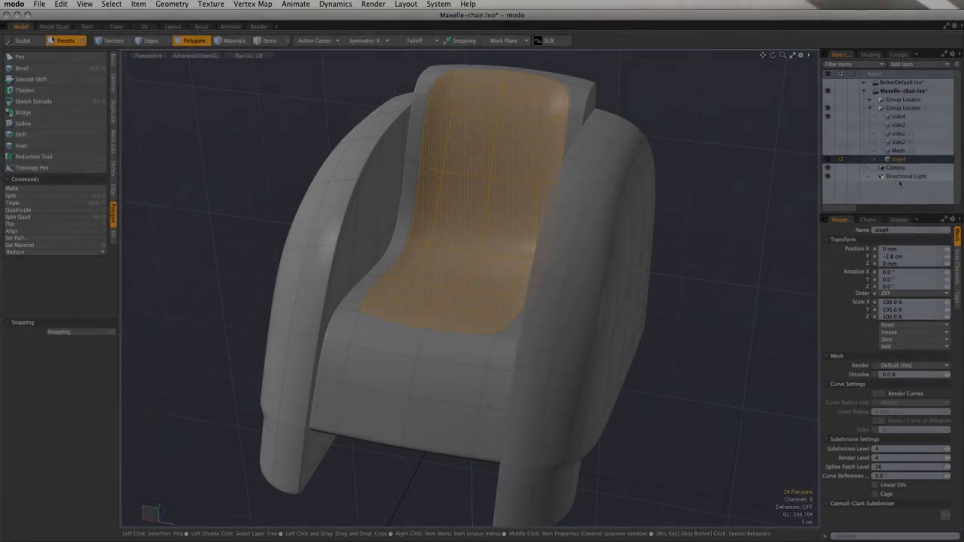
# Step: Copy the selected polygons into a new mesh item and check the copy by temporarily hiding step4
pyautogui.click(906, 65)
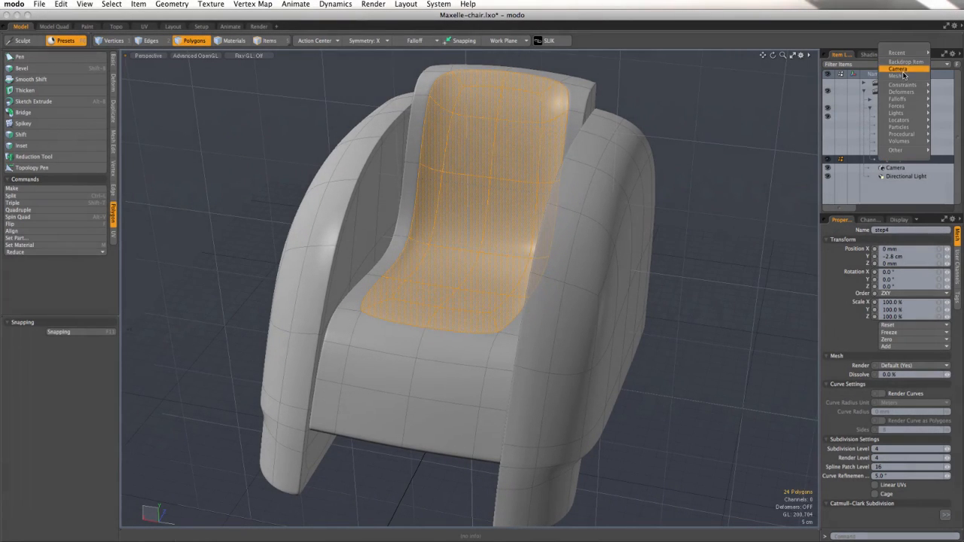
pyautogui.click(904, 74)
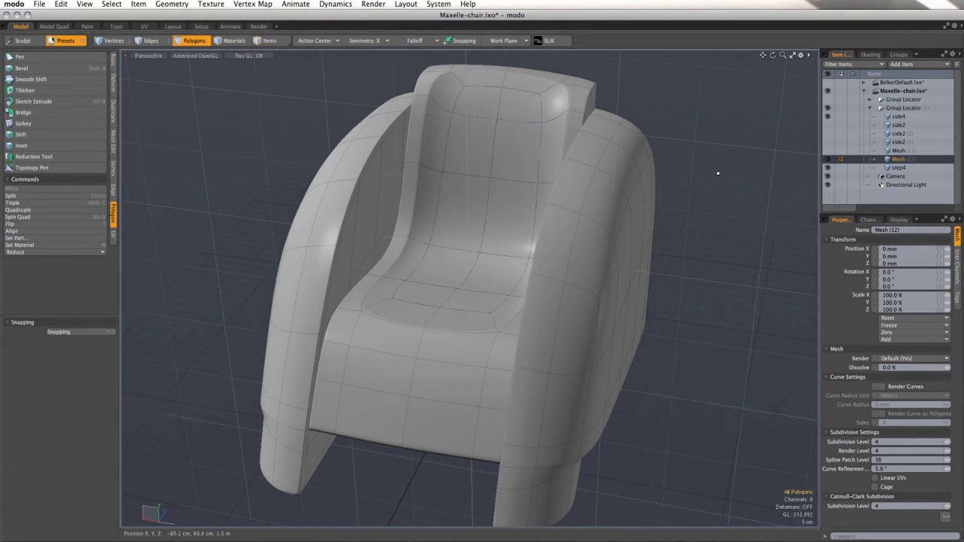
pyautogui.click(828, 168)
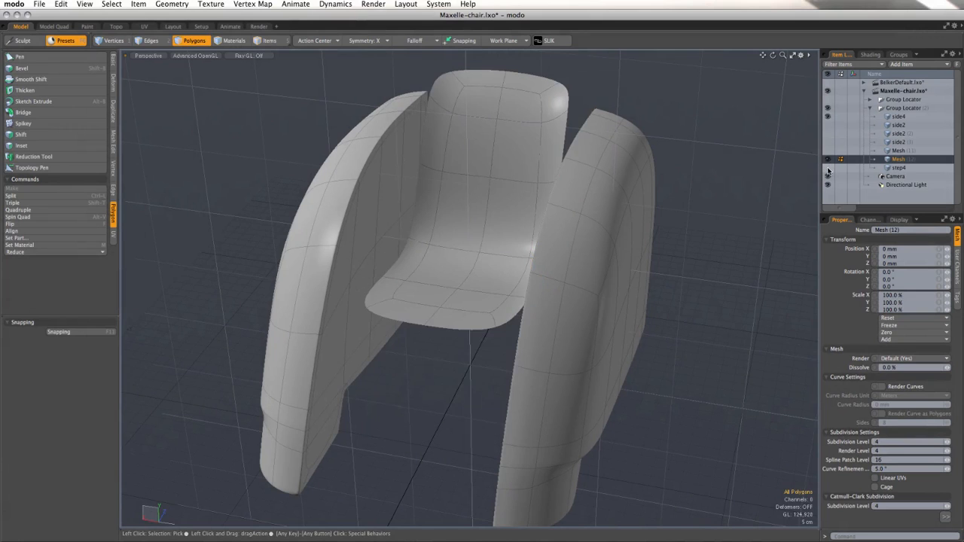
pyautogui.click(829, 170)
# Step: Hide the side4 armrests and thicken all polygons of the copied cushion surface with a 1 cm offset
pyautogui.keyDown('alt'); pyautogui.moveTo(636, 176); pyautogui.dragTo(573, 197); pyautogui.keyUp('alt')
pyautogui.doubleClick(513, 205)
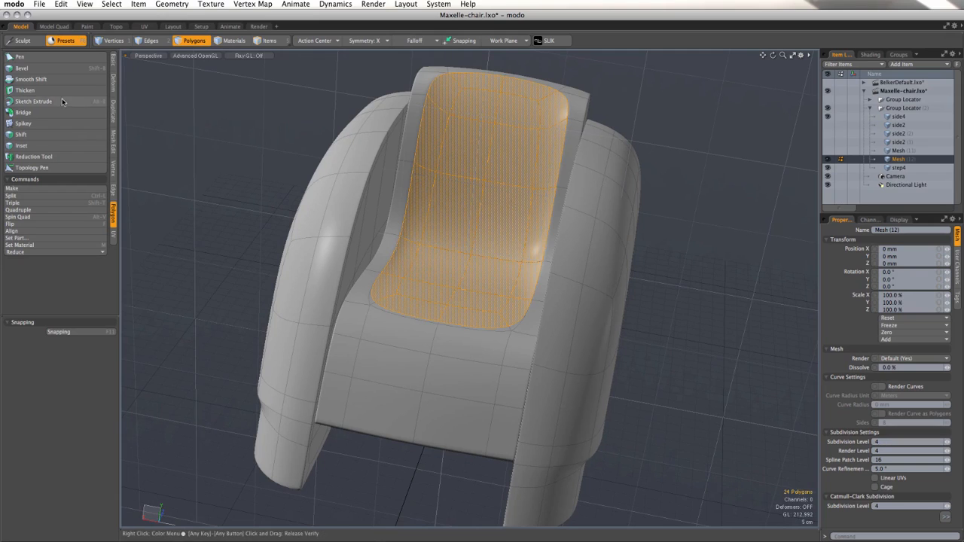
pyautogui.click(30, 89)
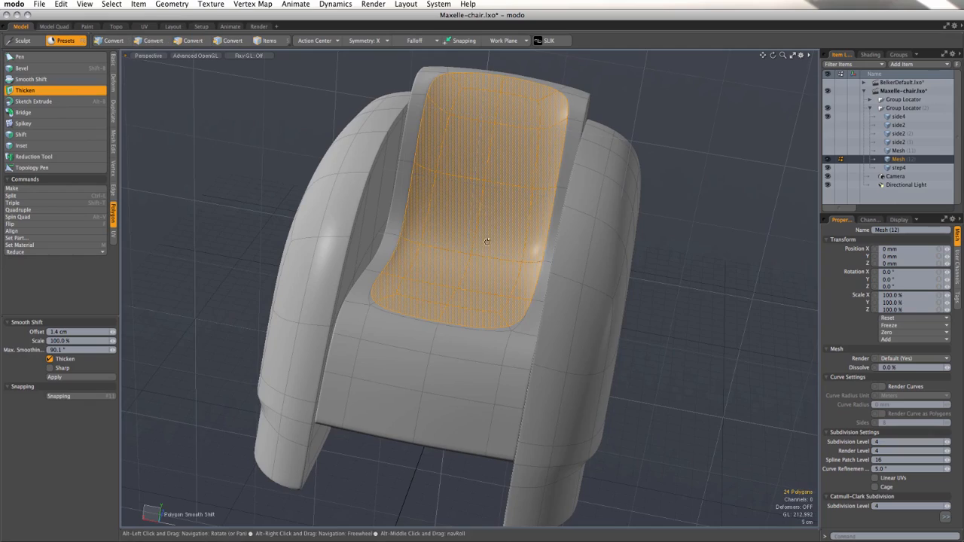
pyautogui.keyDown('alt'); pyautogui.moveTo(486, 242); pyautogui.dragTo(369, 226); pyautogui.keyUp('alt')
pyautogui.keyDown('ctrl'); pyautogui.keyDown('alt'); pyautogui.moveTo(426, 224); pyautogui.dragTo(478, 286); pyautogui.keyUp('alt'); pyautogui.keyUp('ctrl')
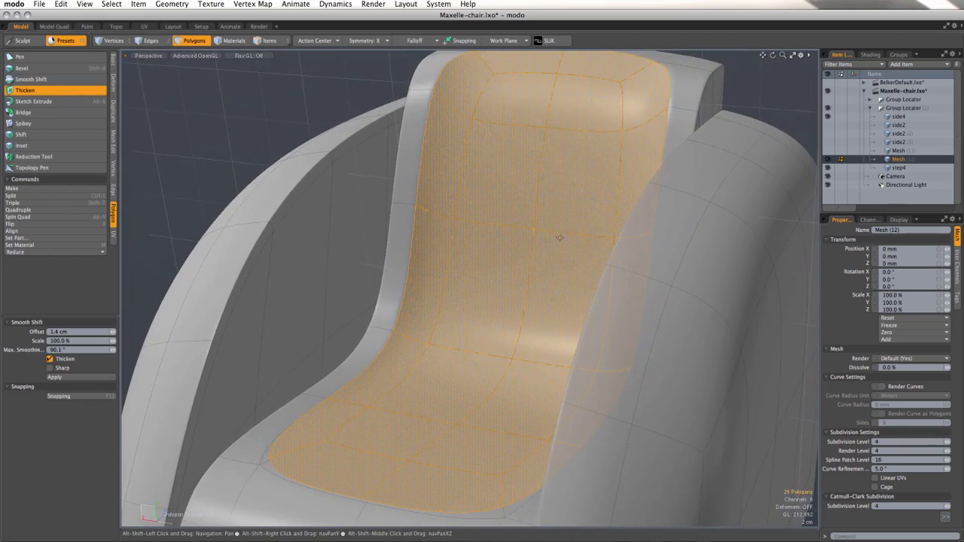
pyautogui.click(828, 116)
pyautogui.keyDown('alt'); pyautogui.moveTo(706, 244); pyautogui.dragTo(559, 279); pyautogui.keyUp('alt')
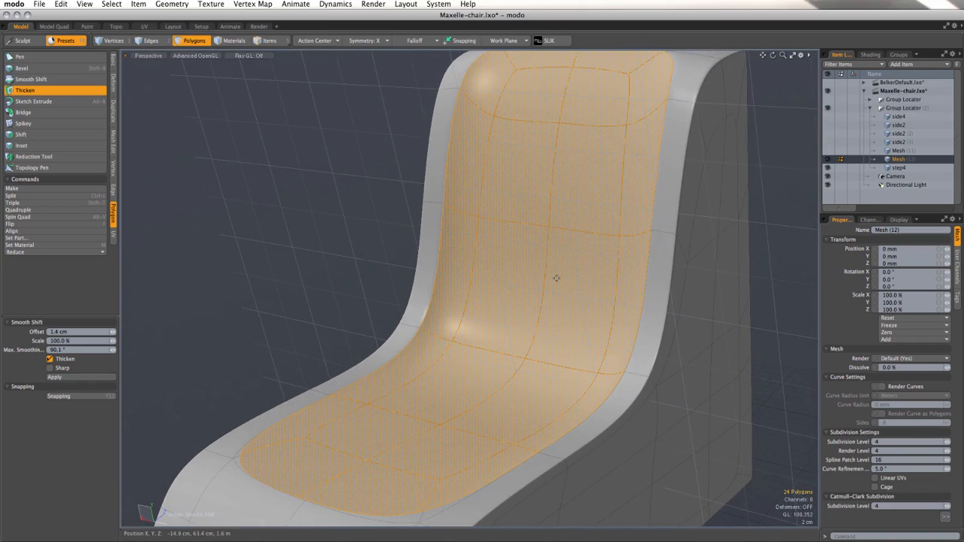
pyautogui.click(508, 262)
pyautogui.moveTo(392, 246); pyautogui.dragTo(386, 238)
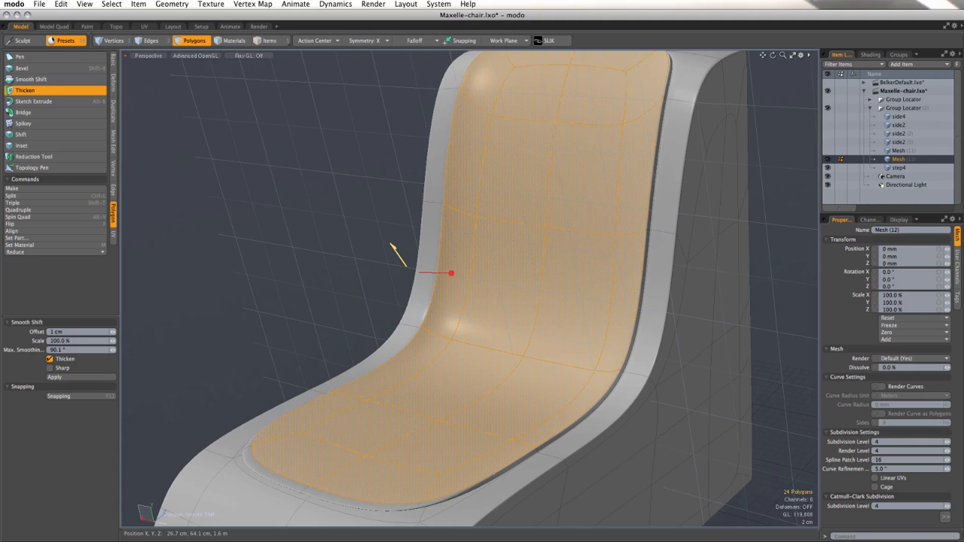
pyautogui.press('space')
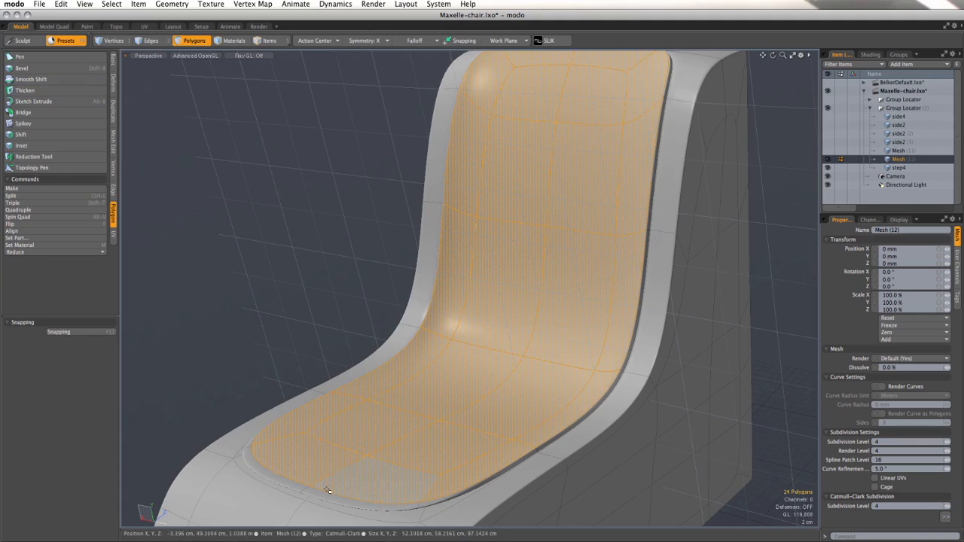
# Step: Clear the polygon selection and select the upper and lower edge loops around the thickened cushion's rim
pyautogui.keyDown('alt'); pyautogui.keyDown('shift'); pyautogui.moveTo(327, 484); pyautogui.dragTo(341, 434); pyautogui.keyUp('shift'); pyautogui.keyUp('alt')
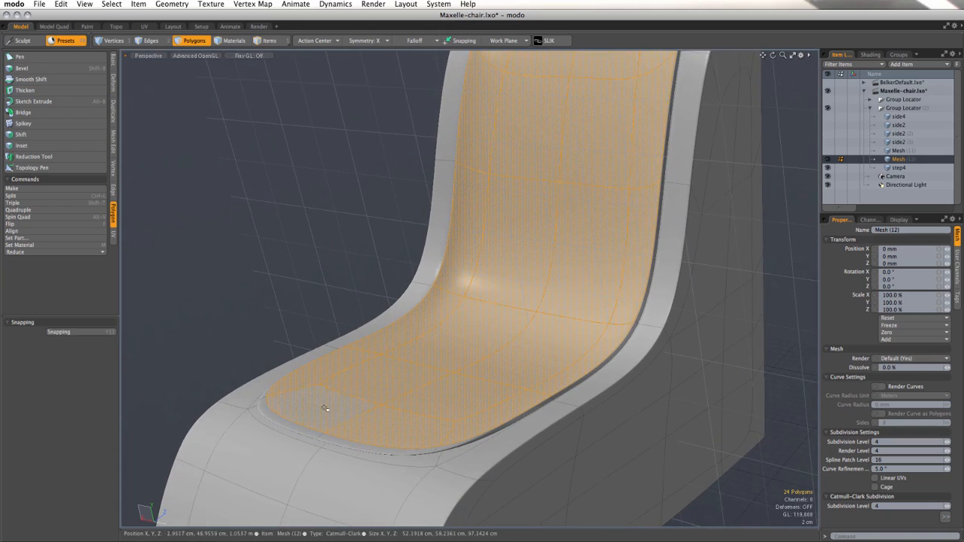
pyautogui.click(312, 282)
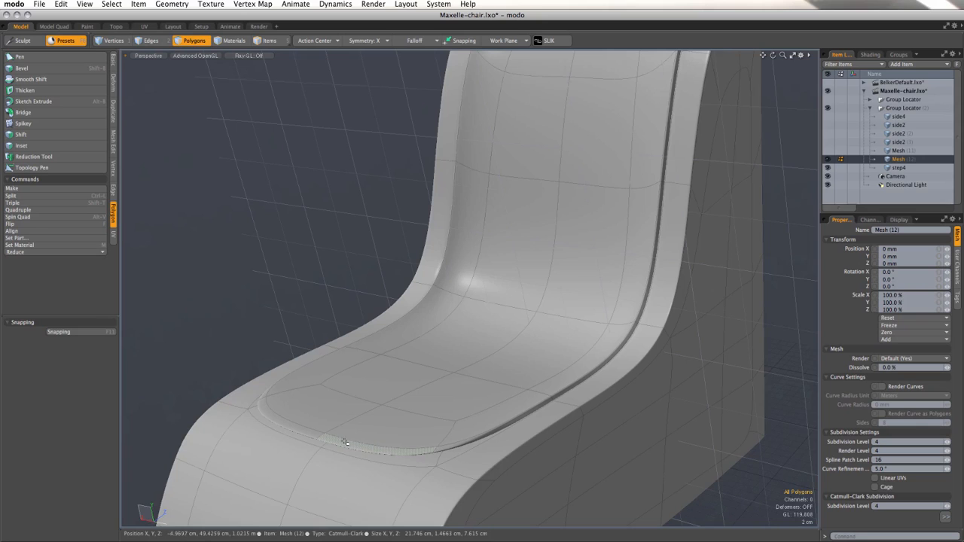
pyautogui.click(150, 41)
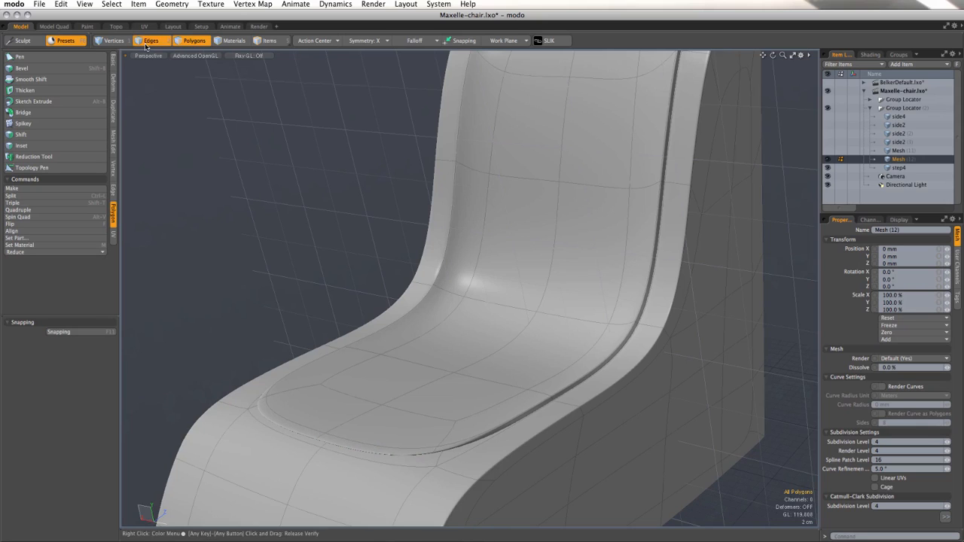
pyautogui.doubleClick(372, 445)
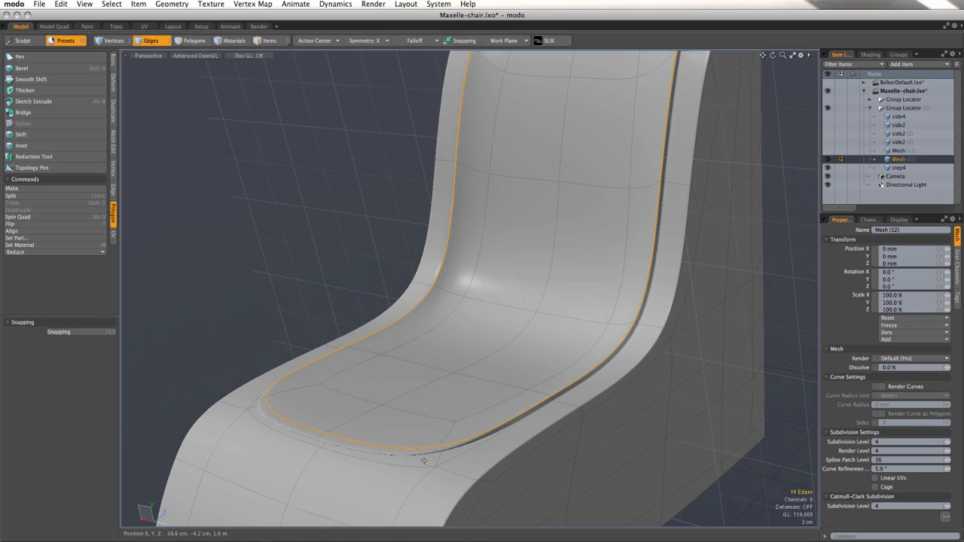
pyautogui.keyDown('alt'); pyautogui.moveTo(440, 457); pyautogui.dragTo(383, 425); pyautogui.keyUp('alt')
pyautogui.keyDown('shift'); pyautogui.doubleClick(395, 330); pyautogui.keyUp('shift')
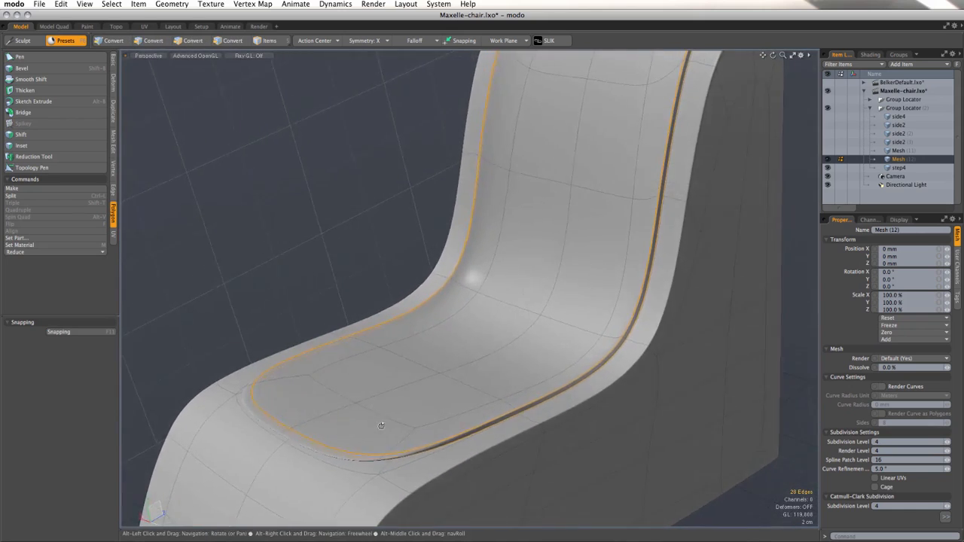
# Step: Increase the edge weight of the two selected rim loops with the Edge Weight Tool, then clear the selection
pyautogui.click(263, 4)
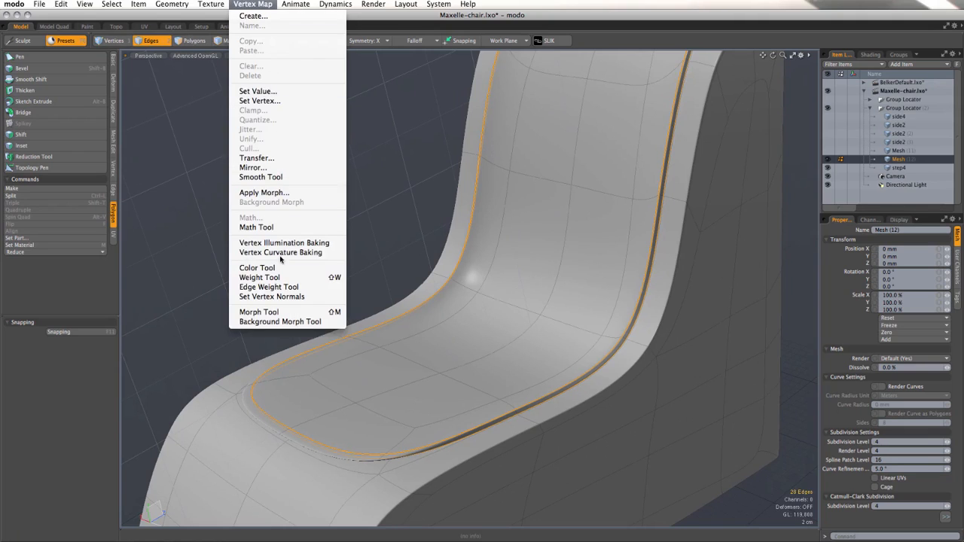
pyautogui.click(301, 286)
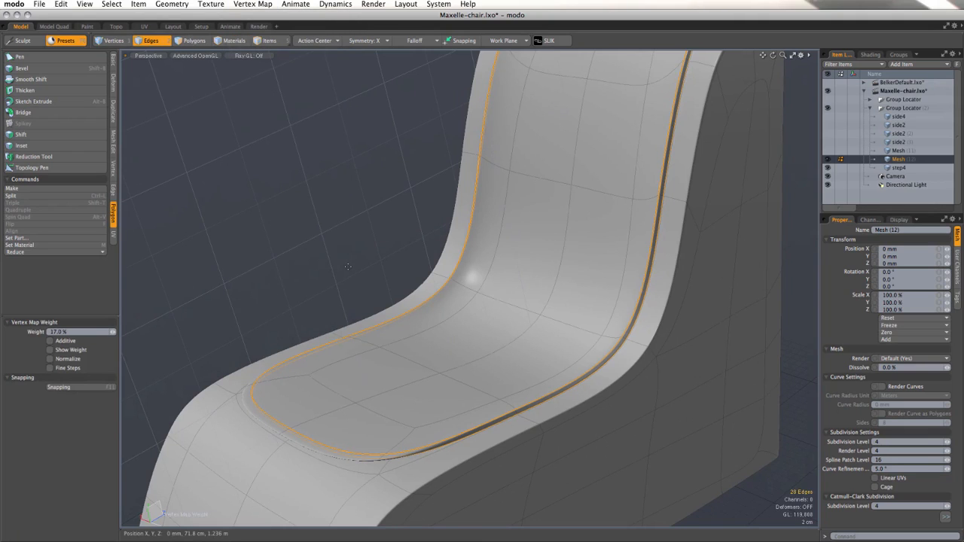
pyautogui.keyDown('alt'); pyautogui.moveTo(328, 279); pyautogui.dragTo(612, 181); pyautogui.keyUp('alt')
pyautogui.press('q')
pyautogui.click(338, 222)
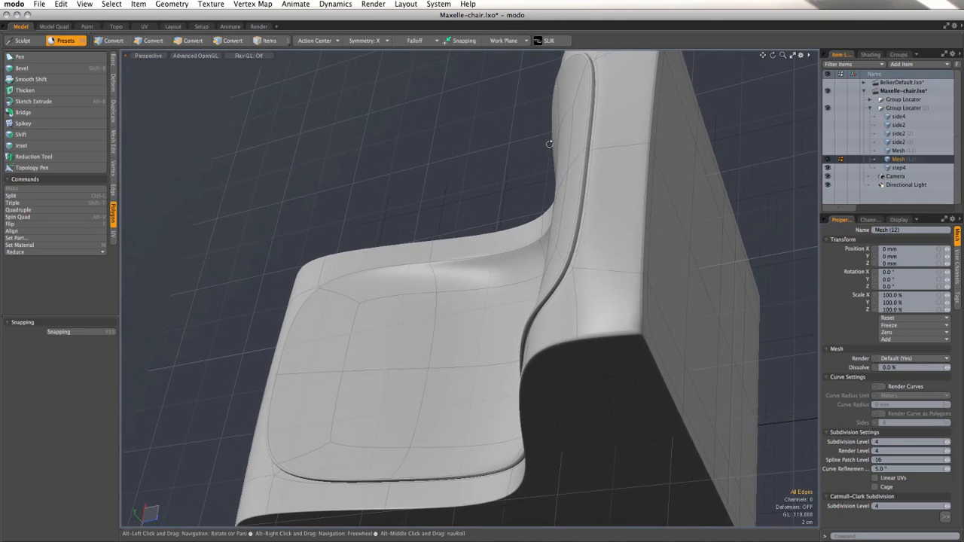
# Step: Subdivide the cushion mesh once and inspect the rim and denser surface from several angles
pyautogui.keyDown('alt'); pyautogui.moveTo(550, 144); pyautogui.dragTo(489, 226); pyautogui.keyUp('alt')
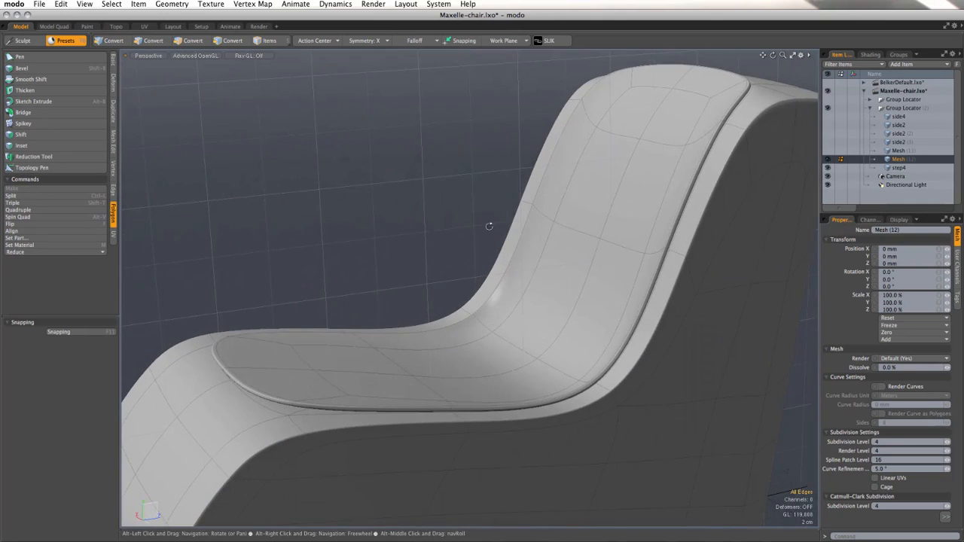
pyautogui.keyDown('alt'); pyautogui.moveTo(264, 386); pyautogui.dragTo(240, 339); pyautogui.keyUp('alt')
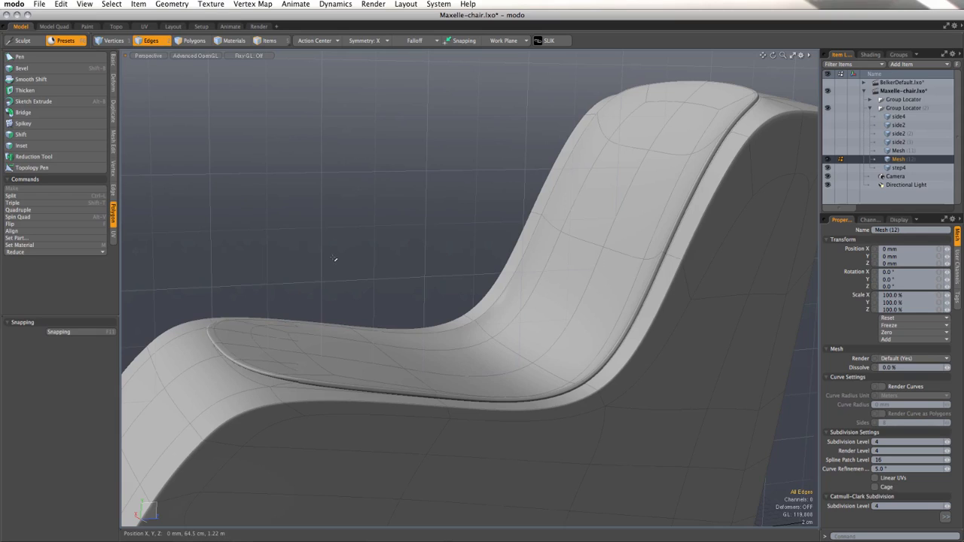
pyautogui.press('d')
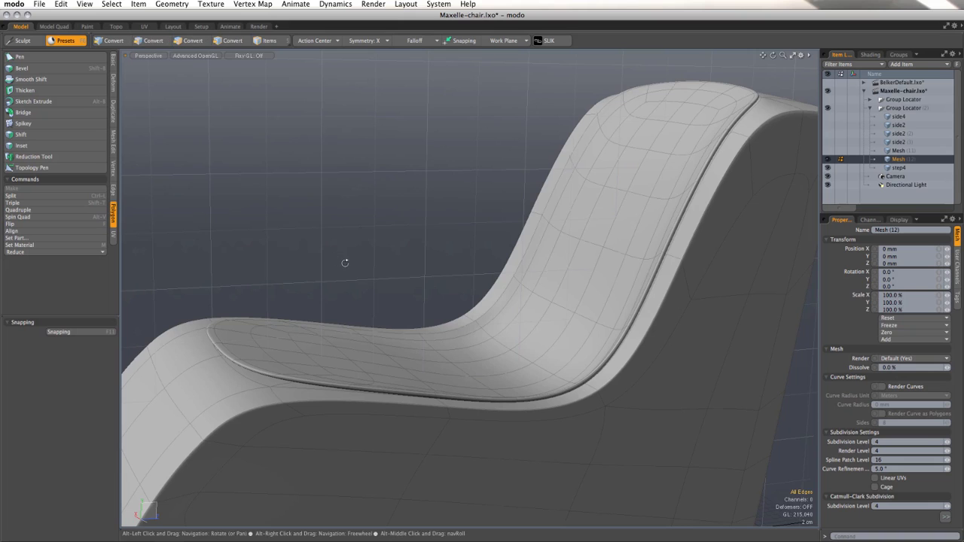
pyautogui.keyDown('alt'); pyautogui.moveTo(345, 264); pyautogui.dragTo(323, 390); pyautogui.keyUp('alt')
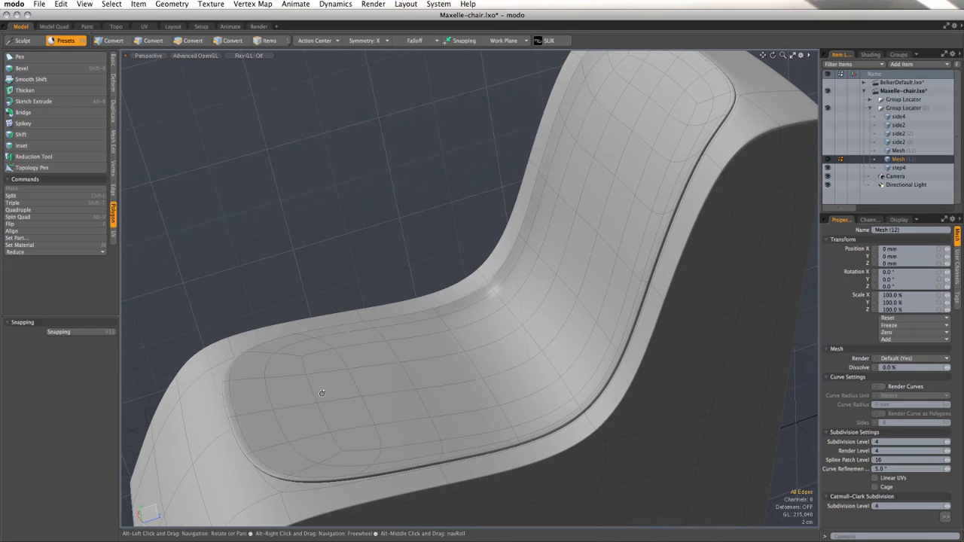
pyautogui.keyDown('alt'); pyautogui.moveTo(322, 393); pyautogui.dragTo(357, 322); pyautogui.keyUp('alt')
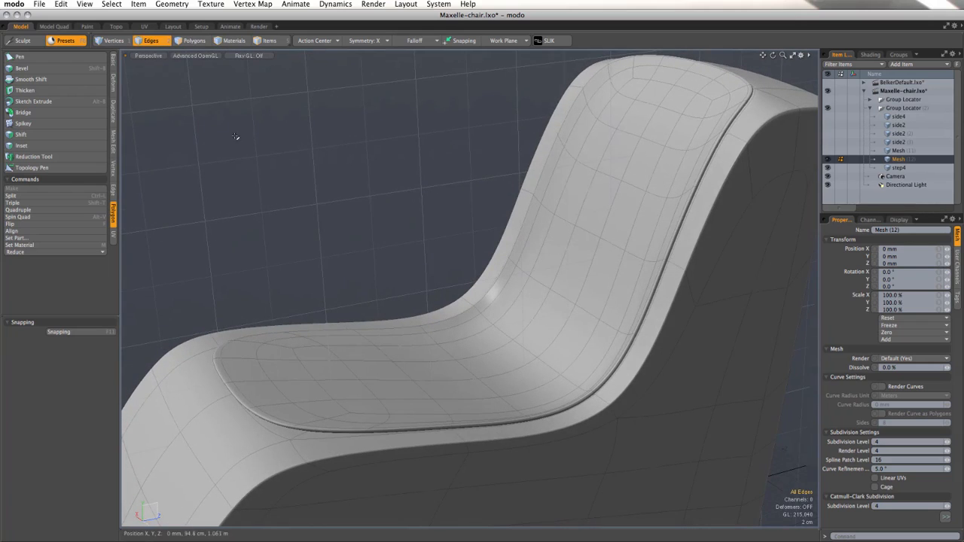
# Step: Select the rim polygons along the front edge of the seat cushion, including those on its underside
pyautogui.click(184, 41)
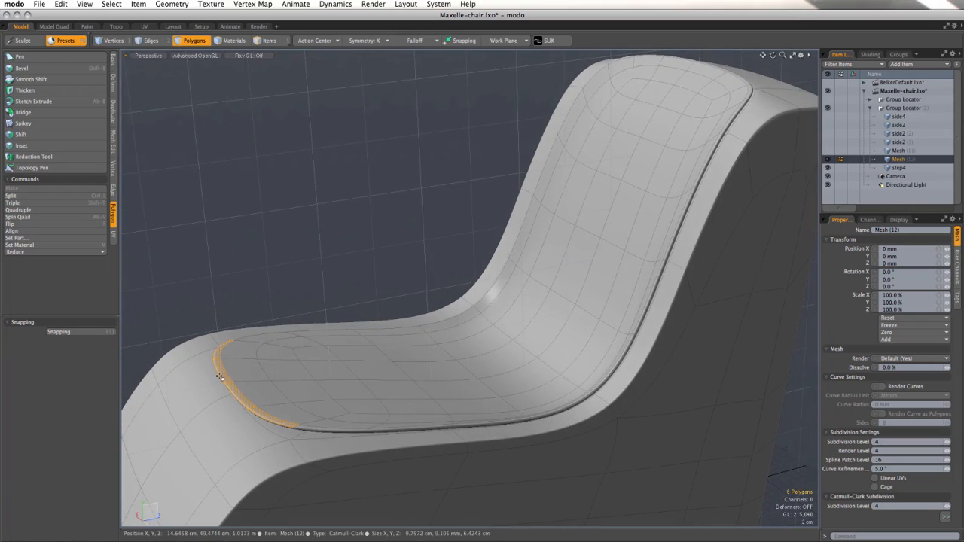
pyautogui.keyDown('alt'); pyautogui.moveTo(219, 376); pyautogui.dragTo(323, 290); pyautogui.keyUp('alt')
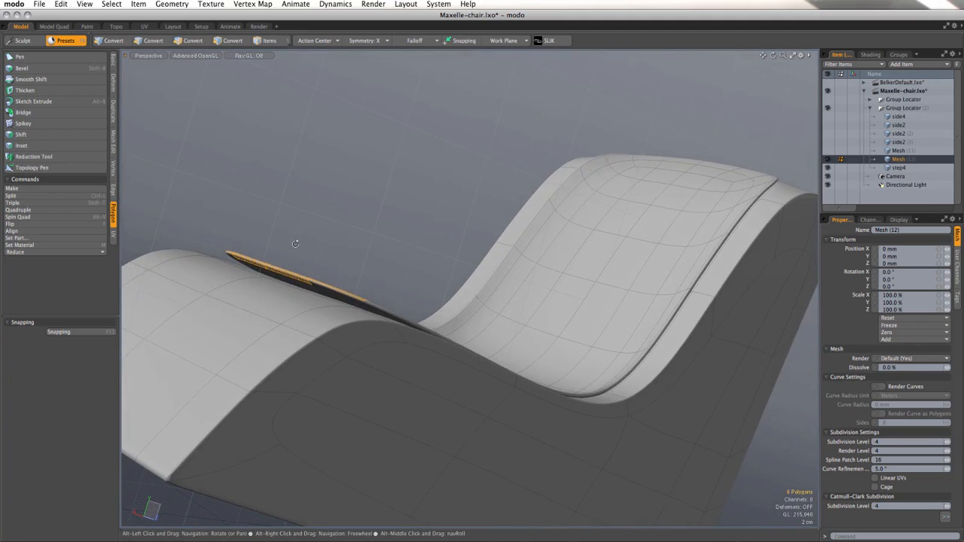
pyautogui.keyDown('shift'); pyautogui.click(324, 287); pyautogui.keyUp('shift')
pyautogui.keyDown('alt'); pyautogui.moveTo(295, 250); pyautogui.dragTo(319, 273); pyautogui.keyUp('alt')
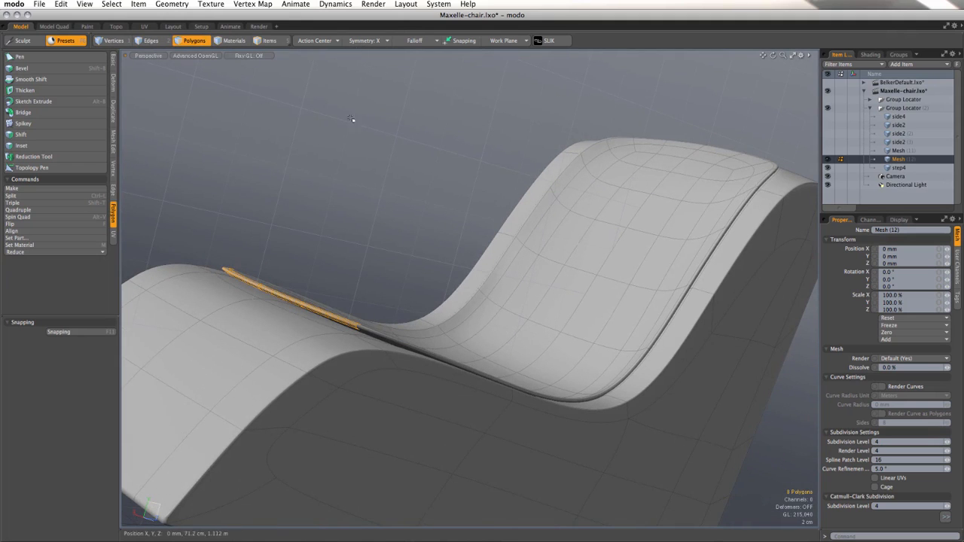
pyautogui.keyDown('alt'); pyautogui.moveTo(351, 119); pyautogui.dragTo(275, 399); pyautogui.keyUp('alt')
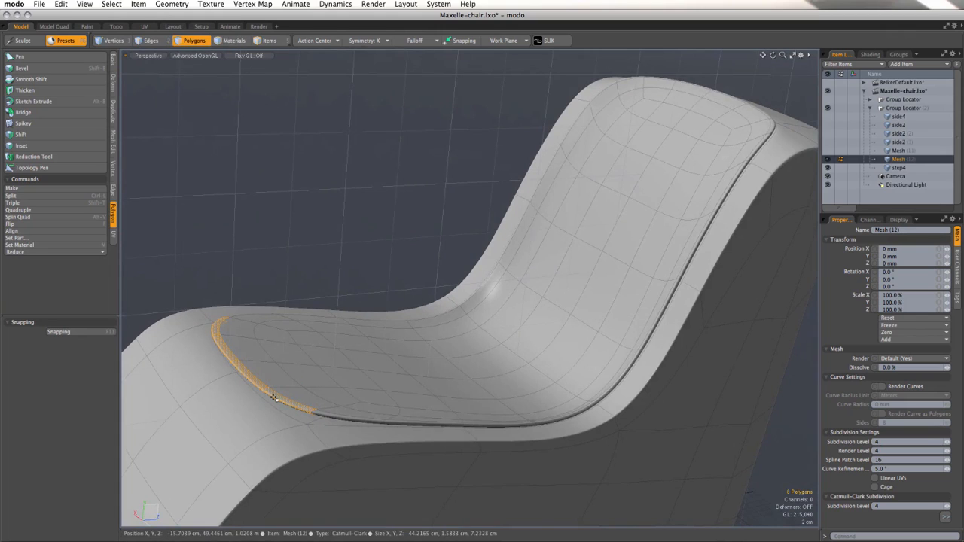
pyautogui.keyDown('alt'); pyautogui.moveTo(312, 269); pyautogui.dragTo(296, 267); pyautogui.keyUp('alt')
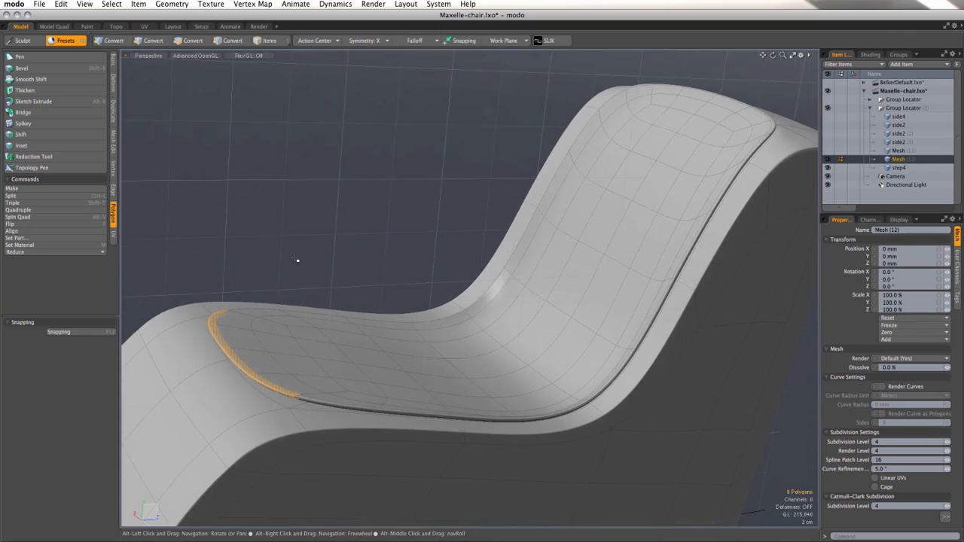
# Step: Move the selected front rim polygons by -7 mm in Y, bringing them closer to the seat
pyautogui.press('w')
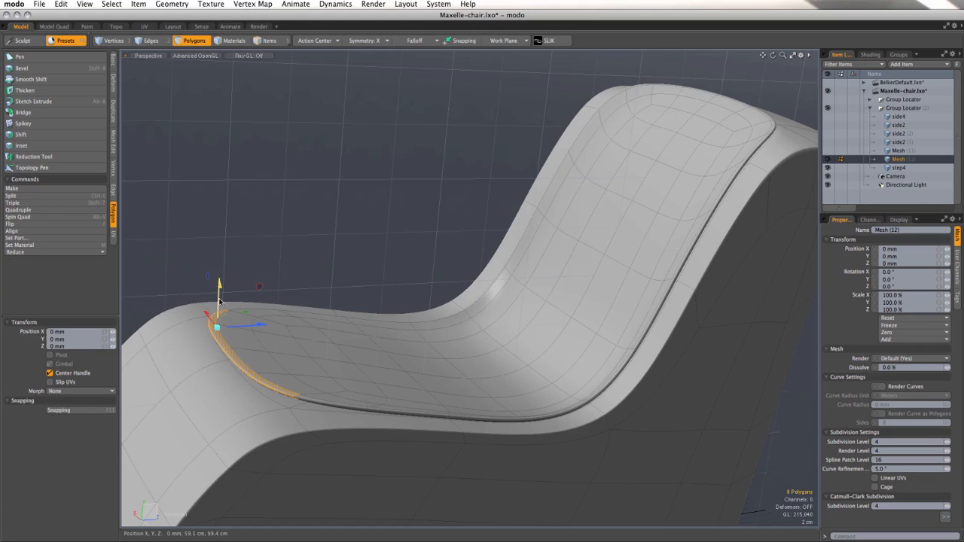
pyautogui.moveTo(219, 300); pyautogui.dragTo(251, 215)
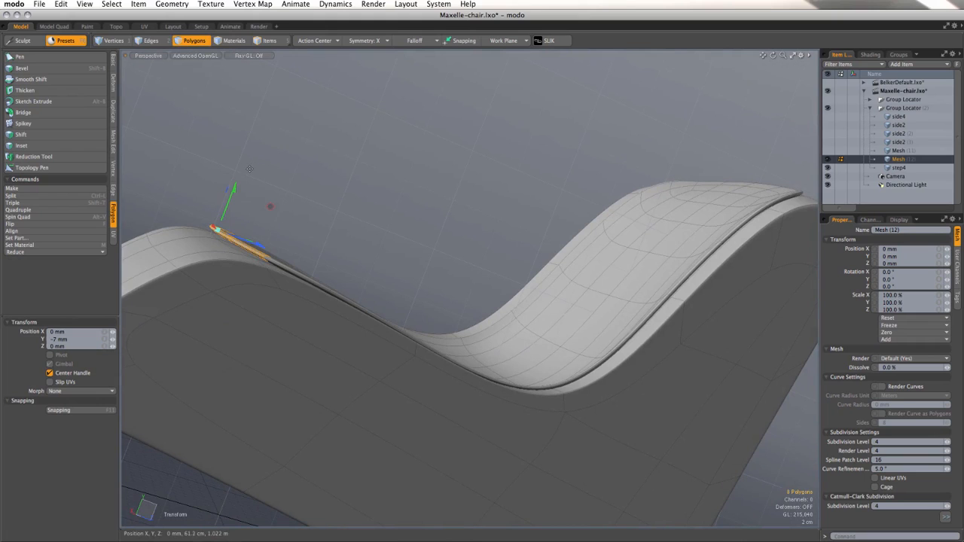
pyautogui.keyDown('alt'); pyautogui.moveTo(249, 169); pyautogui.dragTo(395, 184); pyautogui.keyUp('alt')
pyautogui.keyDown('alt'); pyautogui.moveTo(394, 184); pyautogui.dragTo(319, 195); pyautogui.keyUp('alt')
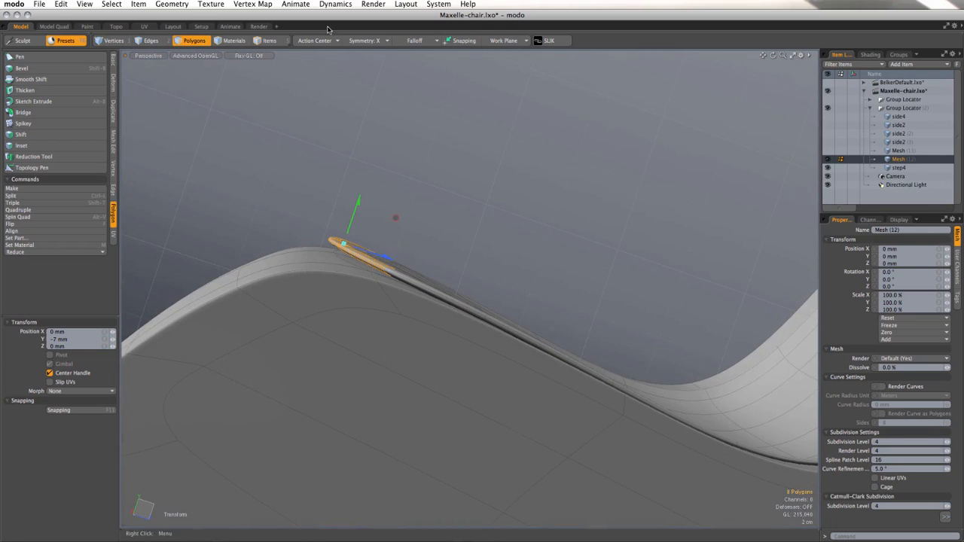
# Step: Lower the selected front rim polygons of the cushion further, to a Y offset of -1.3 cm, to meet the seat
pyautogui.moveTo(358, 202); pyautogui.dragTo(370, 310)
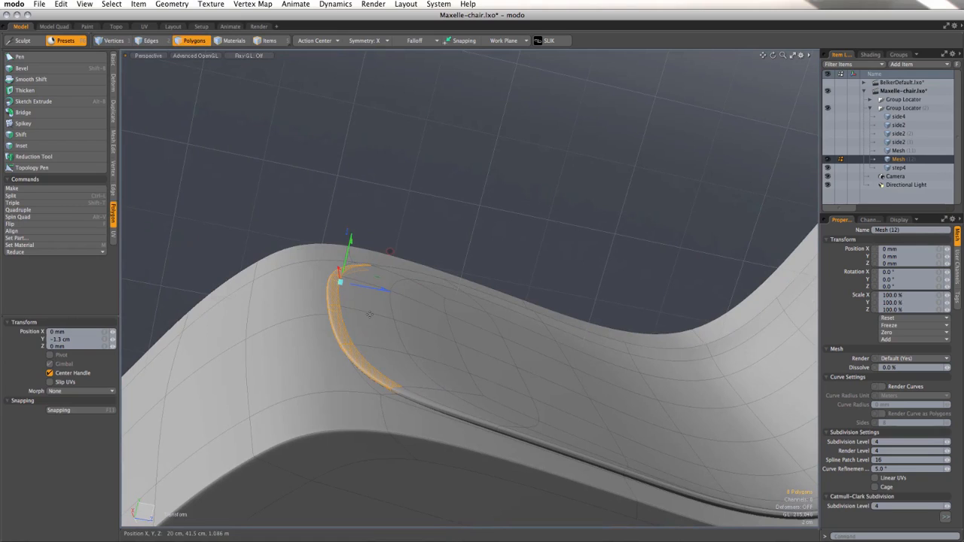
pyautogui.press('space')
pyautogui.press('w')
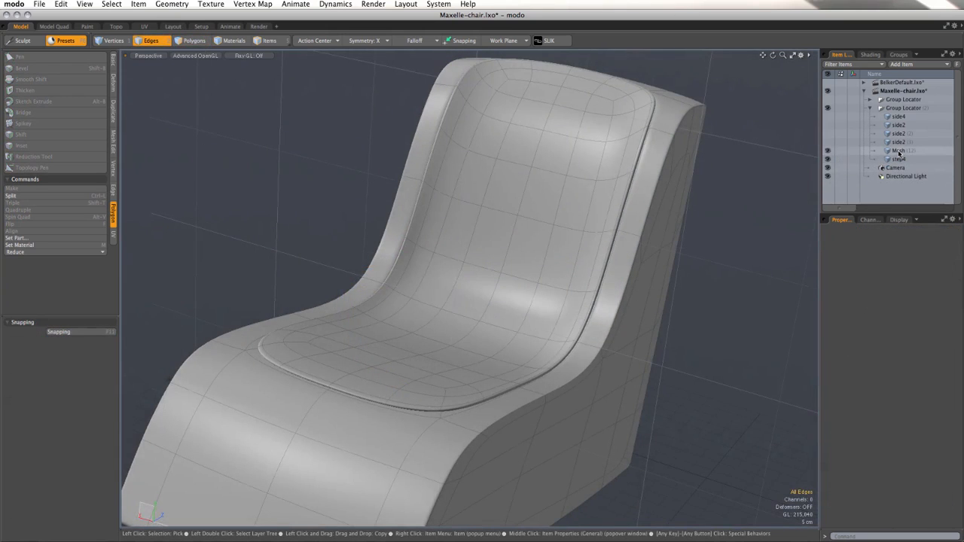
# Step: Rename the cushion's mesh item to cushion
pyautogui.click(899, 153)
pyautogui.rightClick(898, 153)
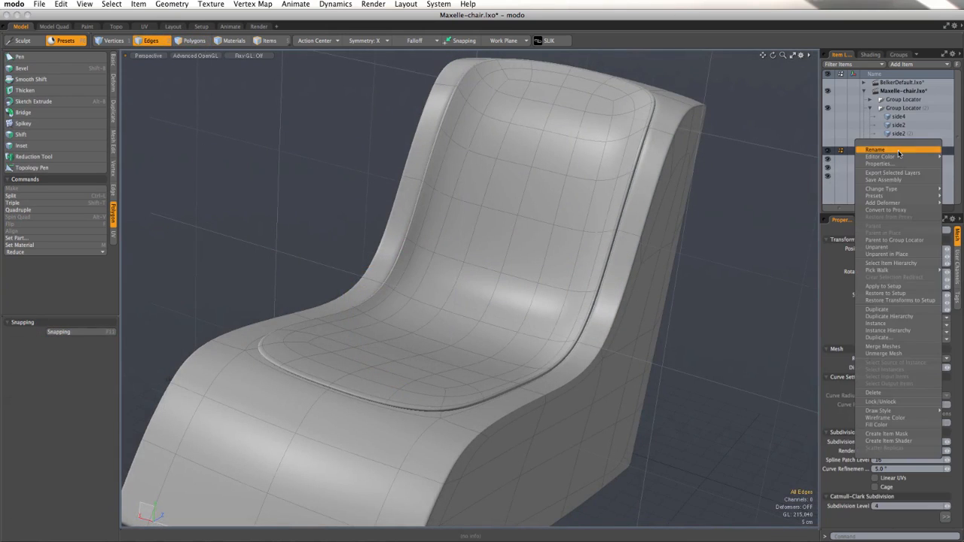
pyautogui.click(898, 151)
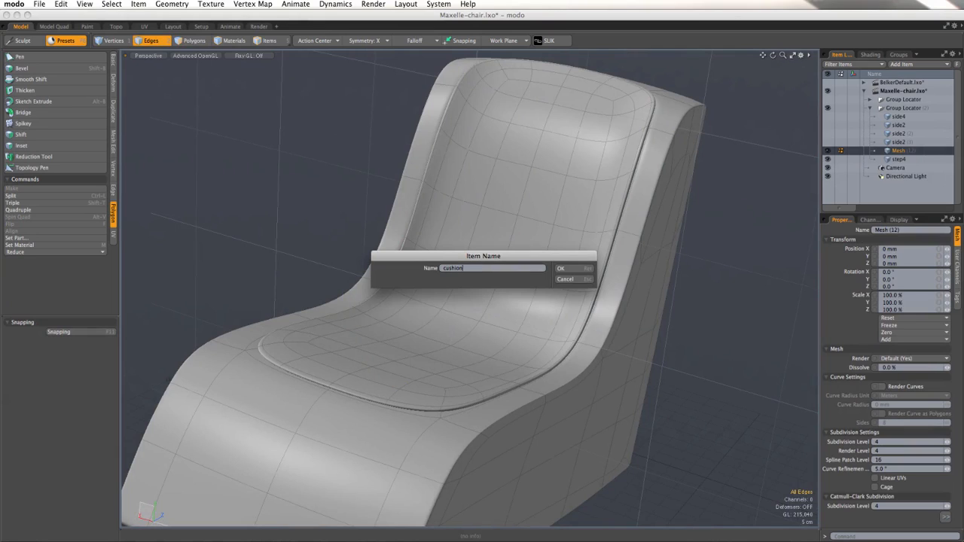
pyautogui.press('Return')
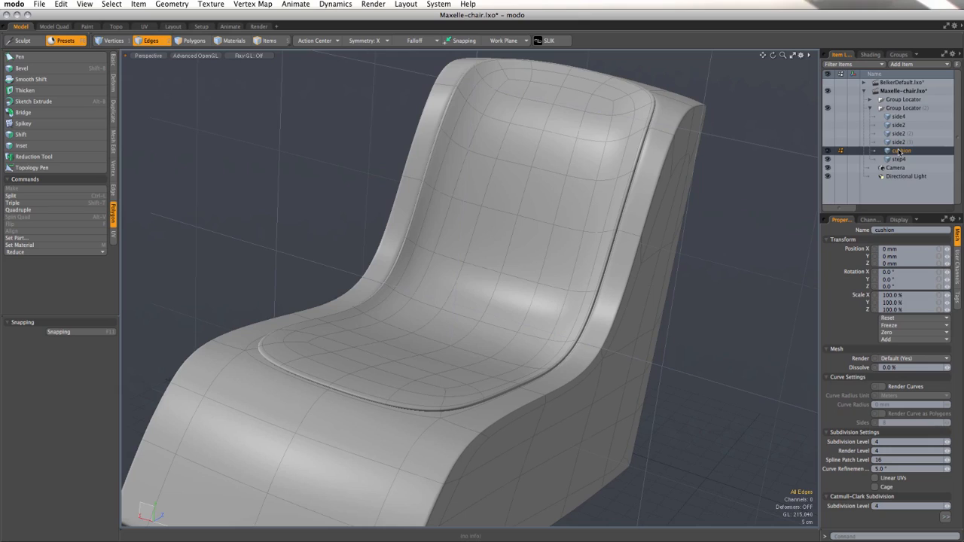
# Step: Show the side4 mesh and examine the chair's armrests together with the seat and cushion
pyautogui.click(828, 117)
pyautogui.scroll(-5, 686, 230)
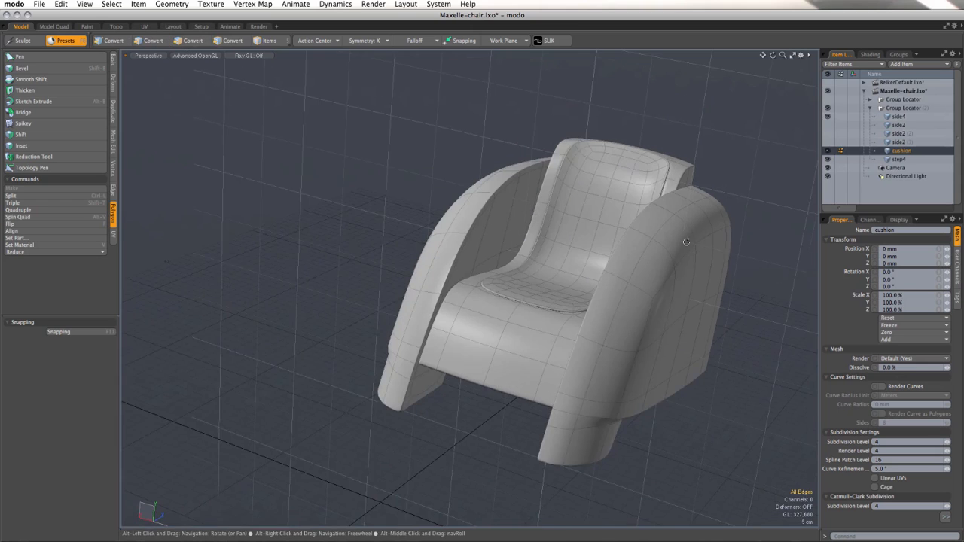
pyautogui.keyDown('alt'); pyautogui.moveTo(688, 251); pyautogui.dragTo(610, 219); pyautogui.keyUp('alt')
pyautogui.keyDown('alt'); pyautogui.moveTo(385, 297); pyautogui.dragTo(375, 246); pyautogui.keyUp('alt')
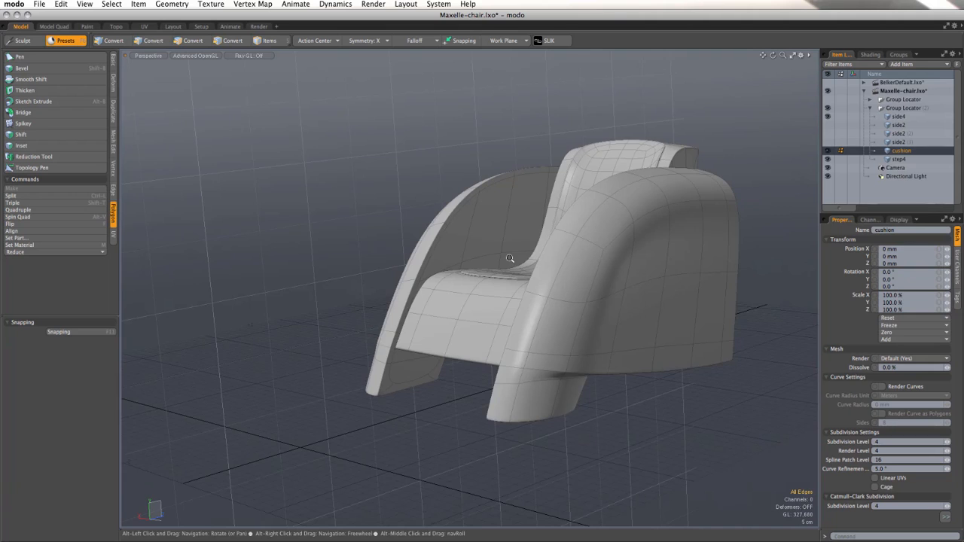
pyautogui.keyDown('ctrl'); pyautogui.keyDown('alt'); pyautogui.moveTo(510, 258); pyautogui.dragTo(455, 254); pyautogui.keyUp('alt'); pyautogui.keyUp('ctrl')
pyautogui.keyDown('alt'); pyautogui.moveTo(701, 273); pyautogui.dragTo(693, 273); pyautogui.keyUp('alt')
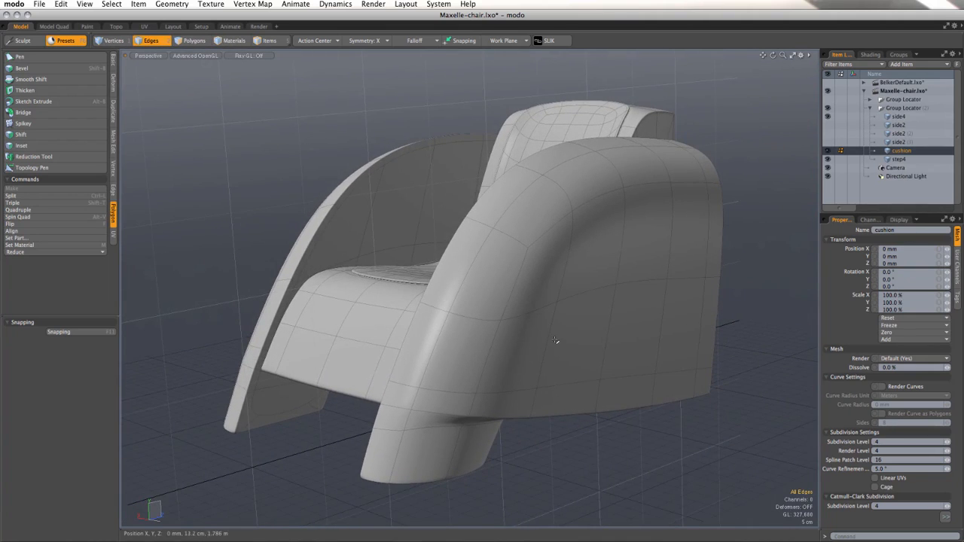
# Step: Replace side4 with the side2 armrest mesh as the visible, active item and preview its subdivided form
pyautogui.click(829, 117)
pyautogui.click(829, 125)
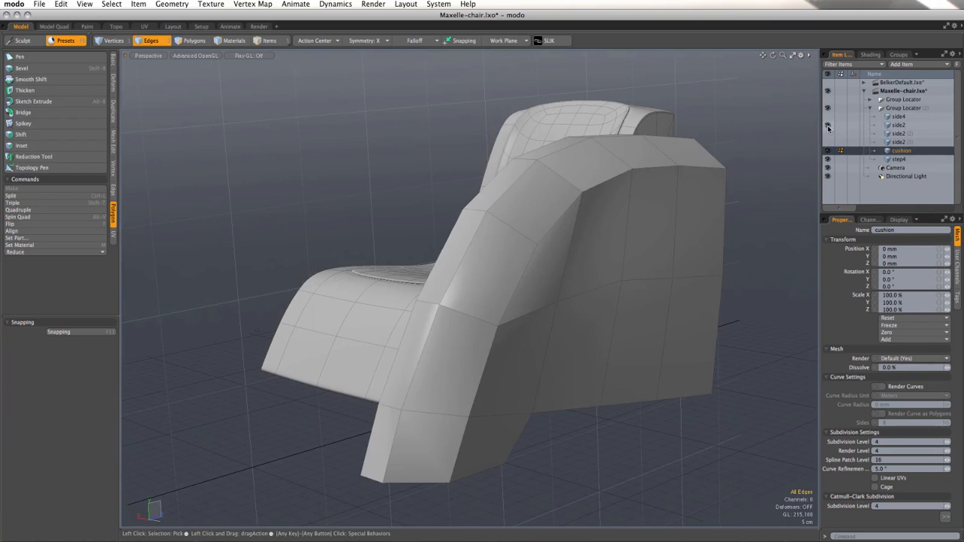
pyautogui.keyDown('alt'); pyautogui.moveTo(573, 325); pyautogui.dragTo(508, 323); pyautogui.keyUp('alt')
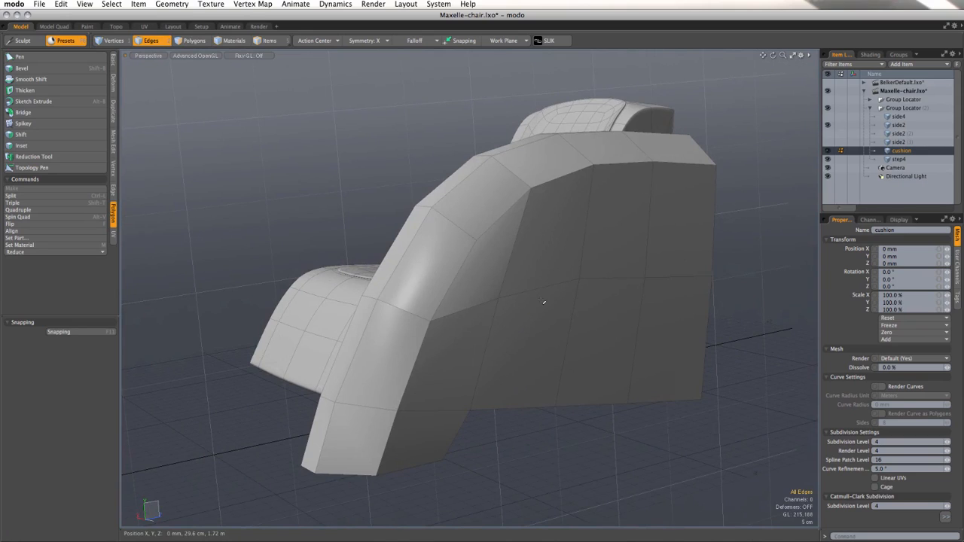
pyautogui.click(901, 125)
pyautogui.press('Tab')
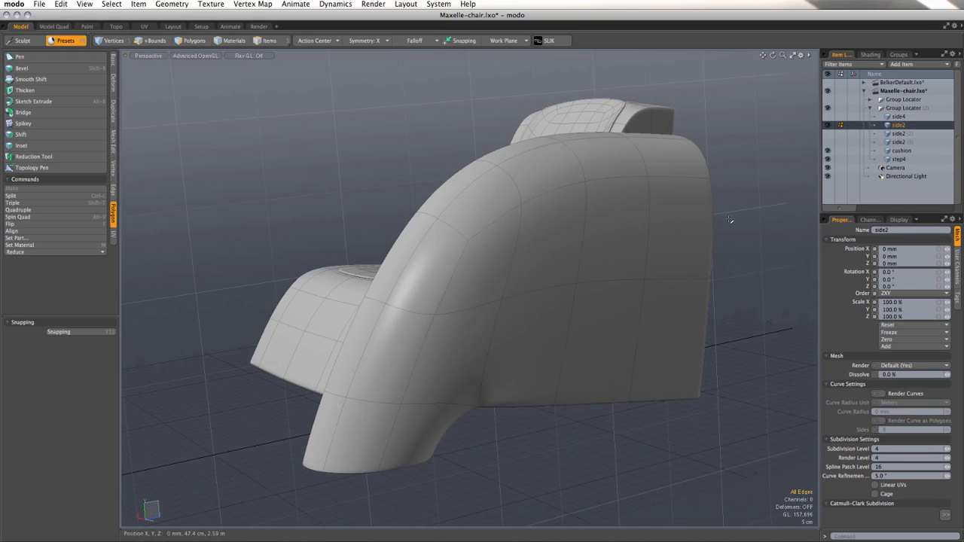
pyautogui.press('Tab')
# Step: Select the run of horizontal edges halfway up the side2 armrest, continuing around its back to the inner face
pyautogui.keyDown('alt'); pyautogui.moveTo(514, 302); pyautogui.dragTo(454, 282); pyautogui.keyUp('alt')
pyautogui.press('2')
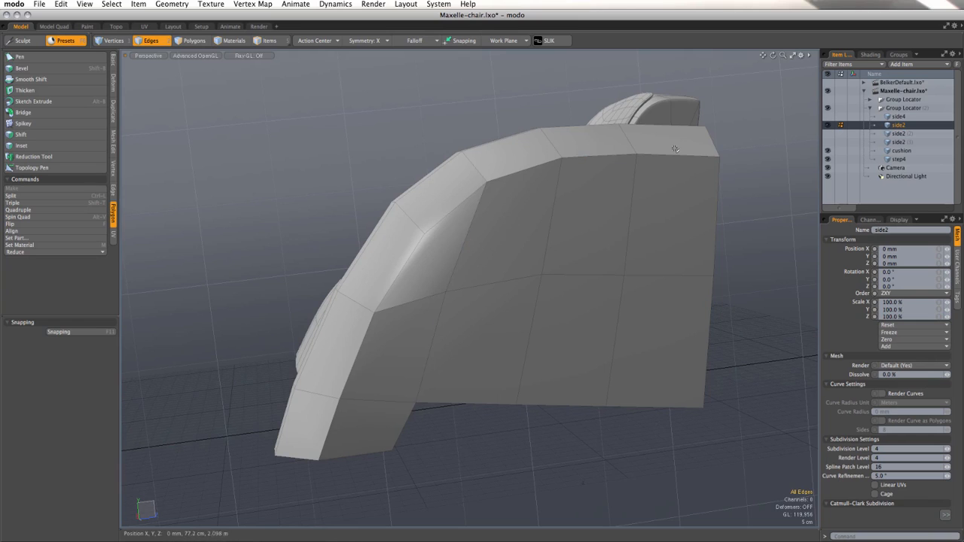
pyautogui.keyDown('alt'); pyautogui.moveTo(575, 252); pyautogui.dragTo(544, 253); pyautogui.keyUp('alt')
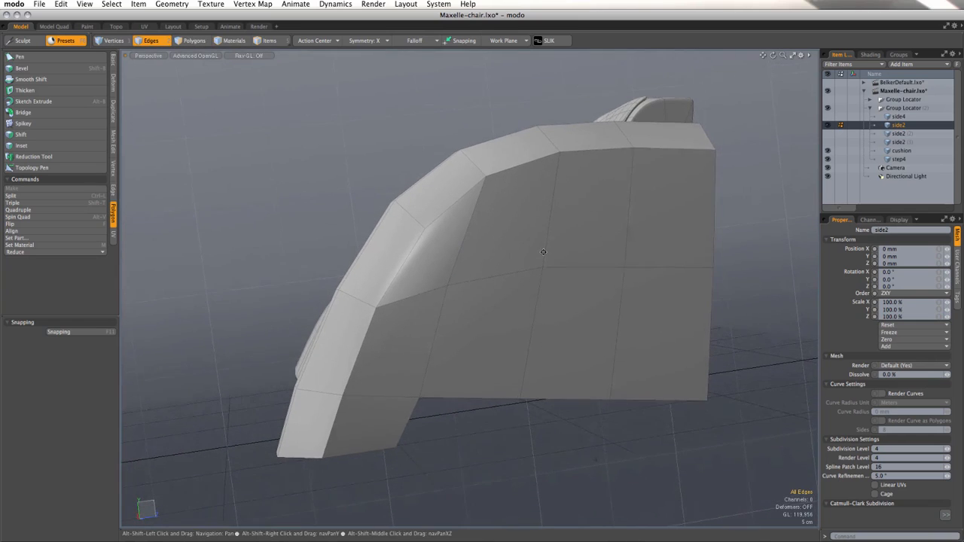
pyautogui.click(526, 272)
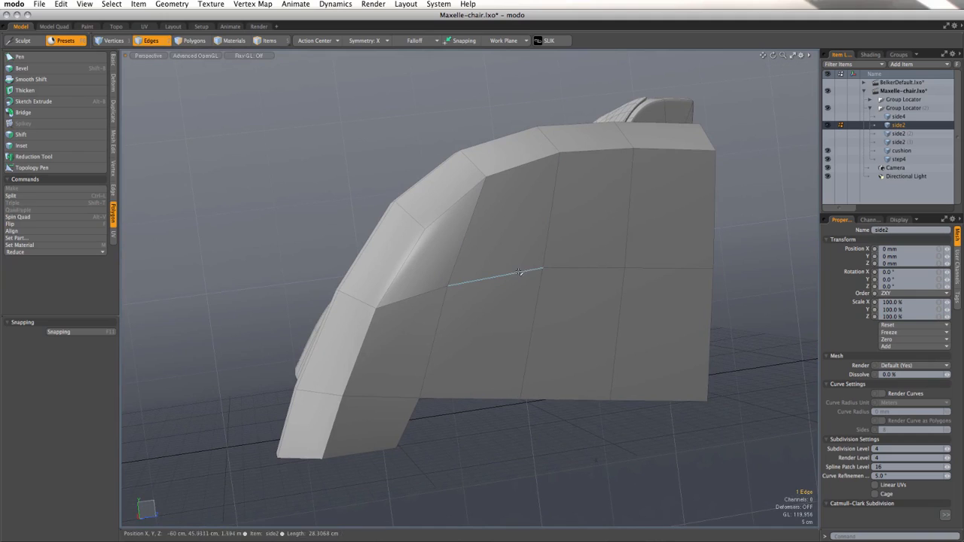
pyautogui.keyDown('shift'); pyautogui.click(555, 269); pyautogui.keyUp('shift')
pyautogui.press('Up')
pyautogui.press('Up')
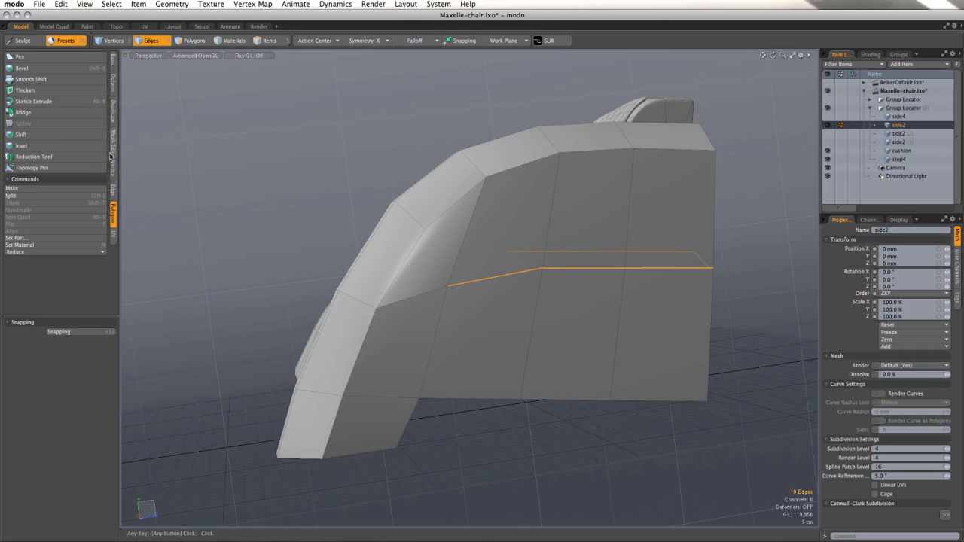
# Step: Slide the selected horizontal edges down the armrest by -22.4 %
pyautogui.click(114, 190)
pyautogui.click(60, 129)
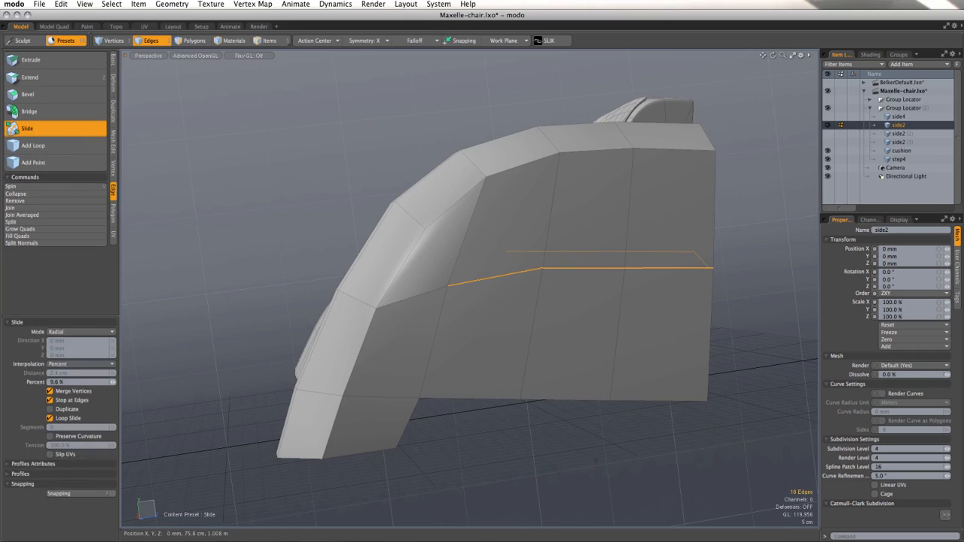
pyautogui.moveTo(541, 275); pyautogui.dragTo(539, 298)
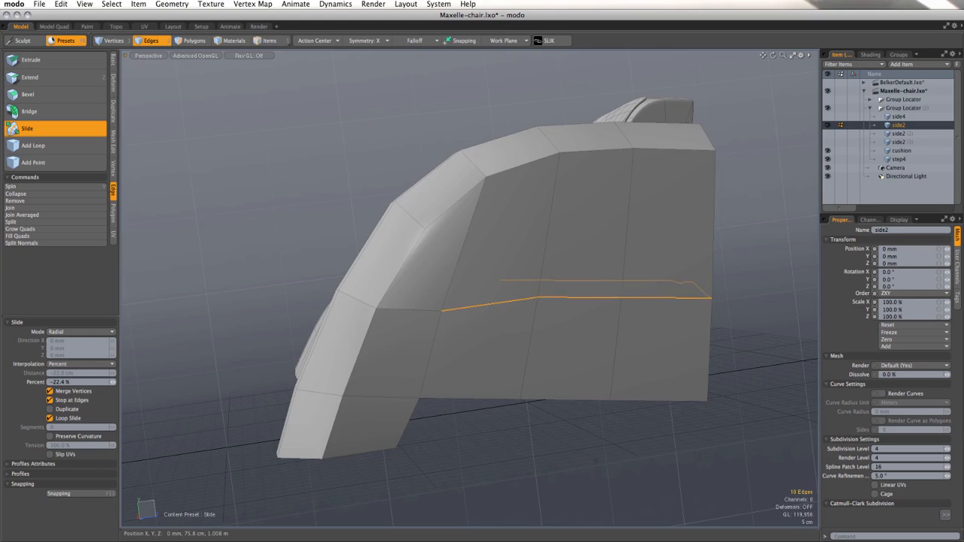
pyautogui.press('space')
# Step: Deselect the front edge of the run and slide the remaining edges down level with the armrest's front corner
pyautogui.keyDown('ctrl'); pyautogui.click(481, 306); pyautogui.keyUp('ctrl')
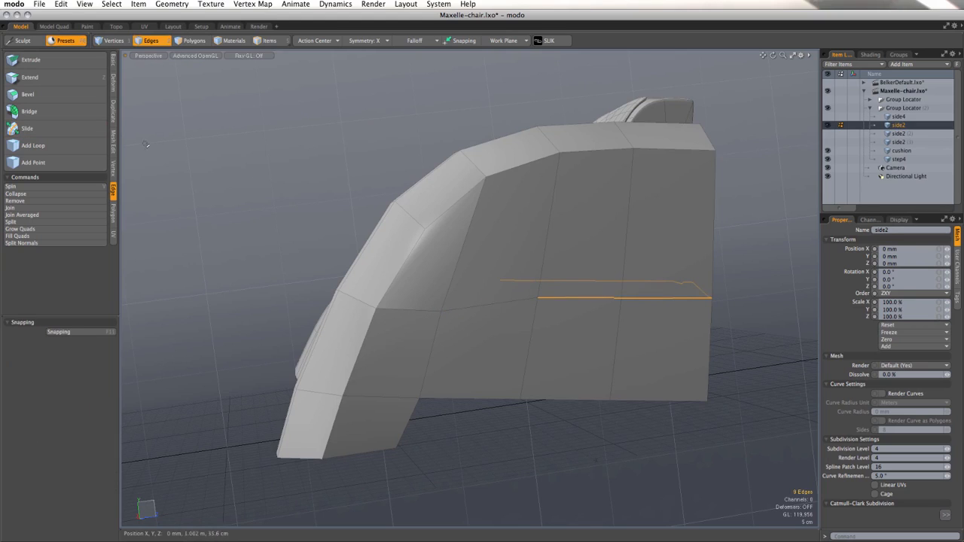
pyautogui.click(63, 132)
pyautogui.moveTo(430, 173); pyautogui.dragTo(463, 184)
pyautogui.press('space')
pyautogui.click(402, 172)
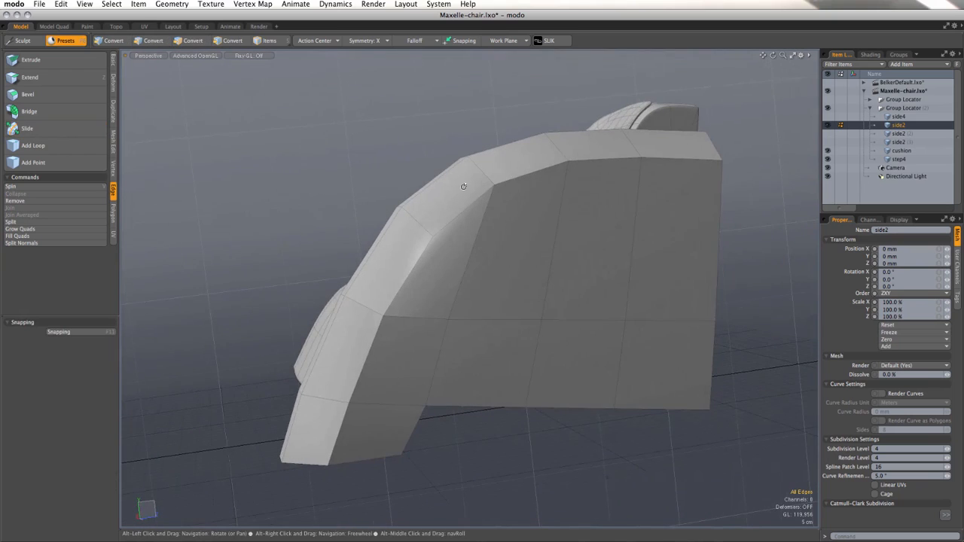
# Step: Loop-slice the ring of polygons across the armrest's upper side at about 57 %
pyautogui.click(201, 43)
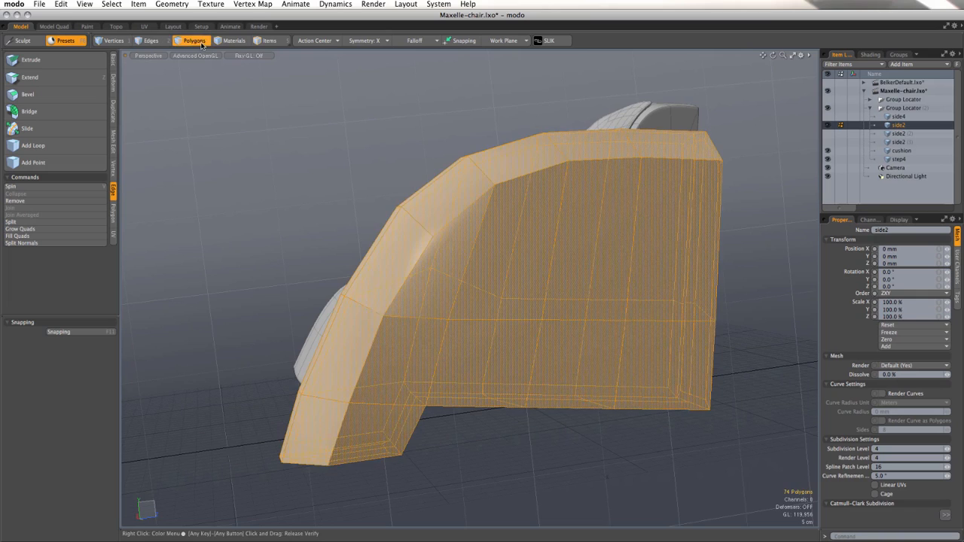
pyautogui.moveTo(436, 244); pyautogui.dragTo(520, 226)
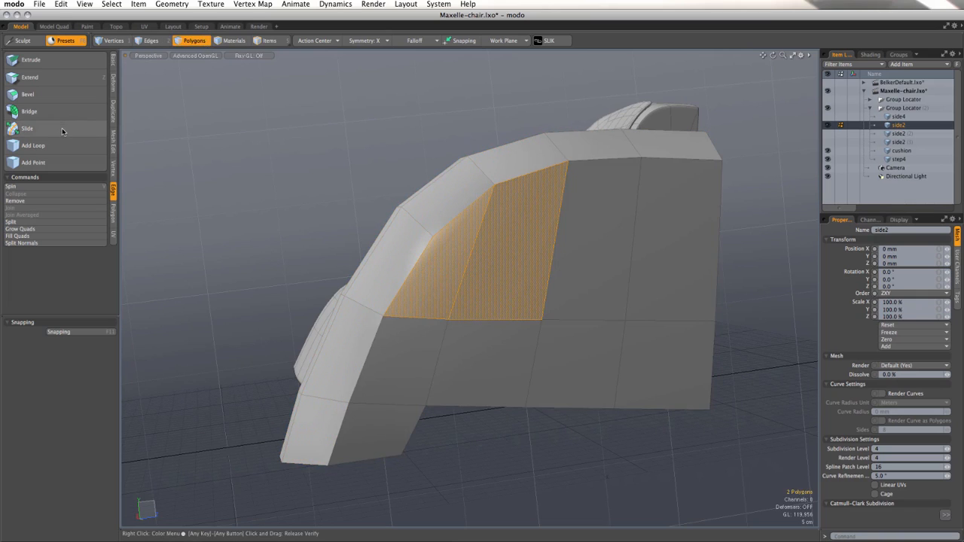
pyautogui.click(114, 141)
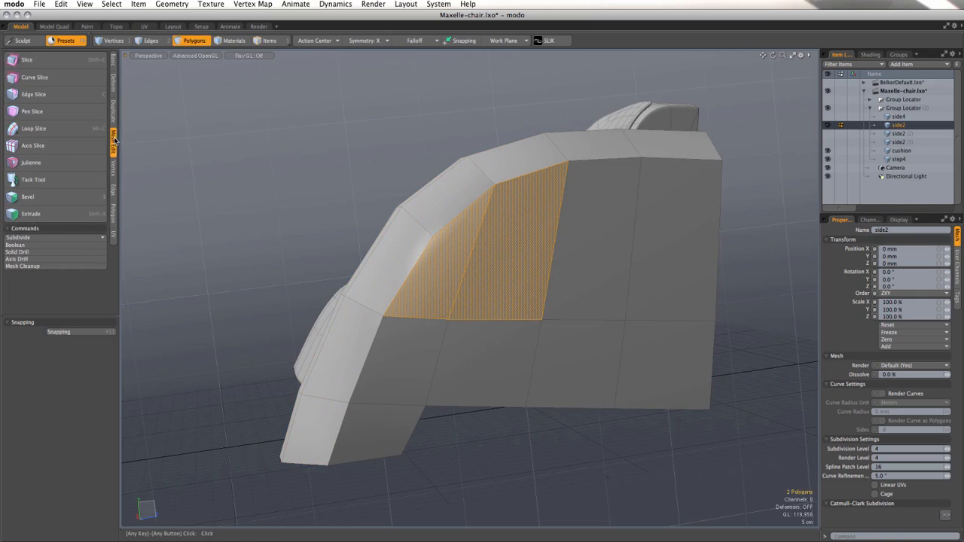
pyautogui.click(34, 128)
pyautogui.click(219, 142)
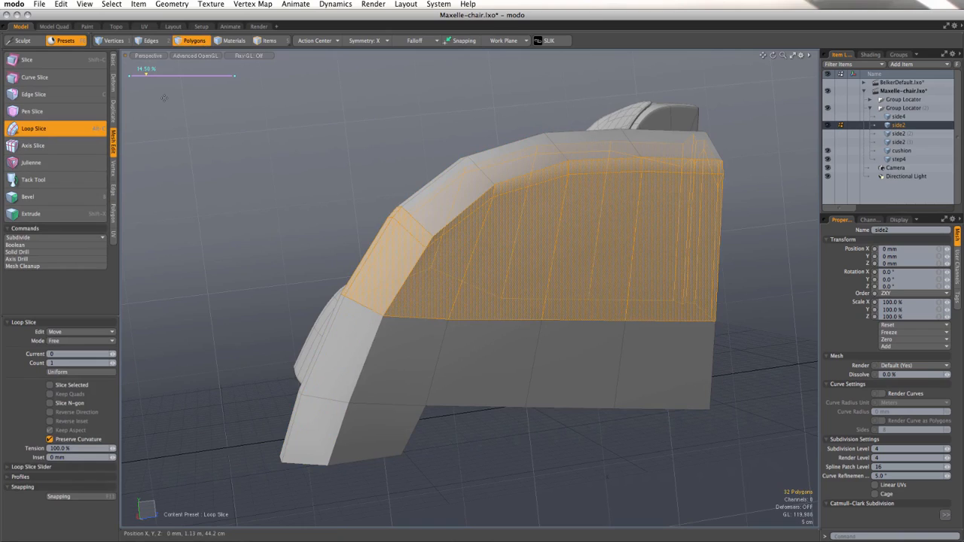
pyautogui.moveTo(147, 76); pyautogui.dragTo(174, 75)
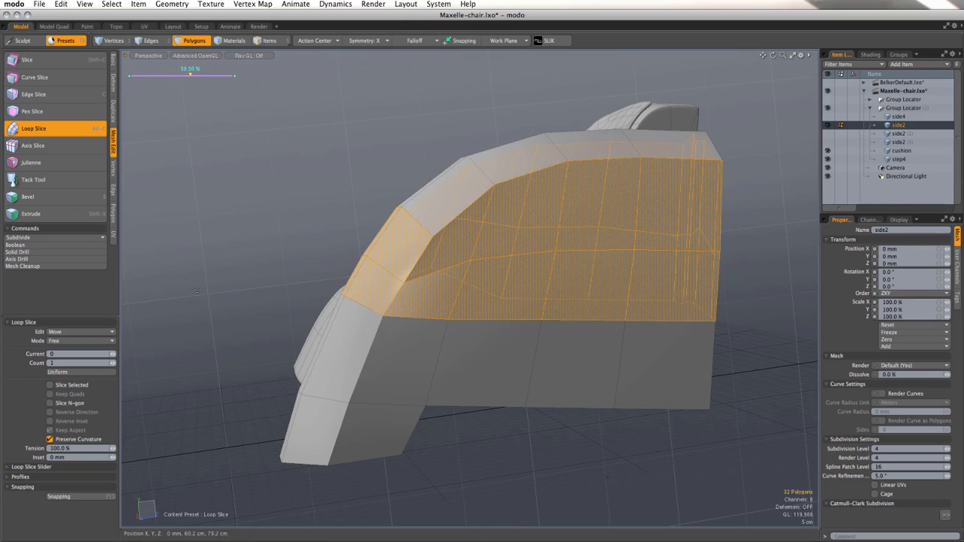
pyautogui.press('space')
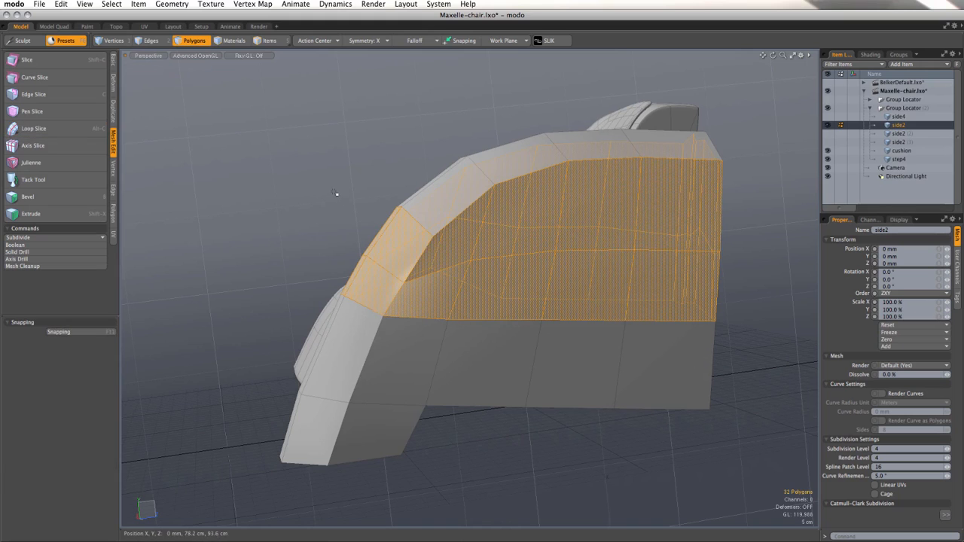
# Step: Straighten the new edge loop across the armrest's side so it runs parallel to the loop below it
pyautogui.click(337, 191)
pyautogui.keyDown('alt'); pyautogui.moveTo(336, 190); pyautogui.dragTo(463, 254); pyautogui.keyUp('alt')
pyautogui.click(153, 42)
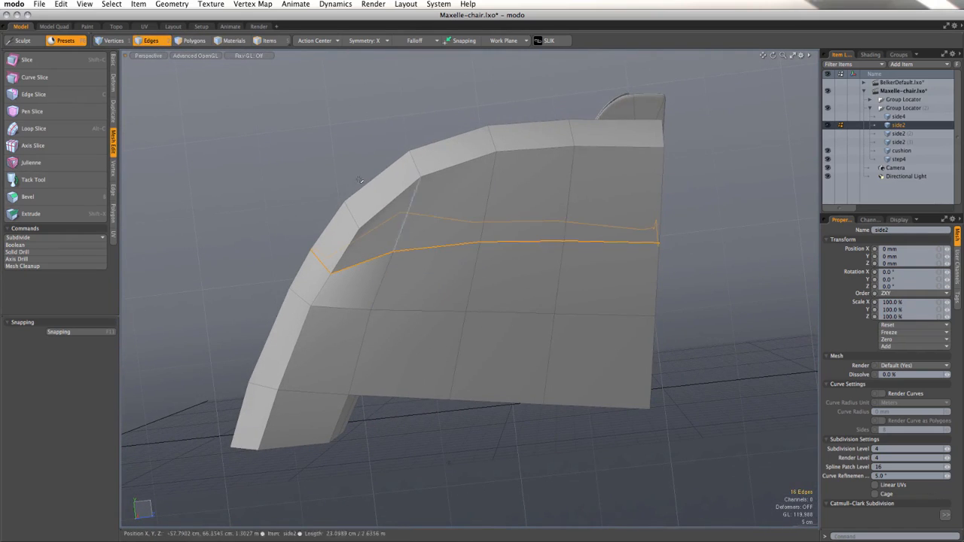
pyautogui.click(447, 246)
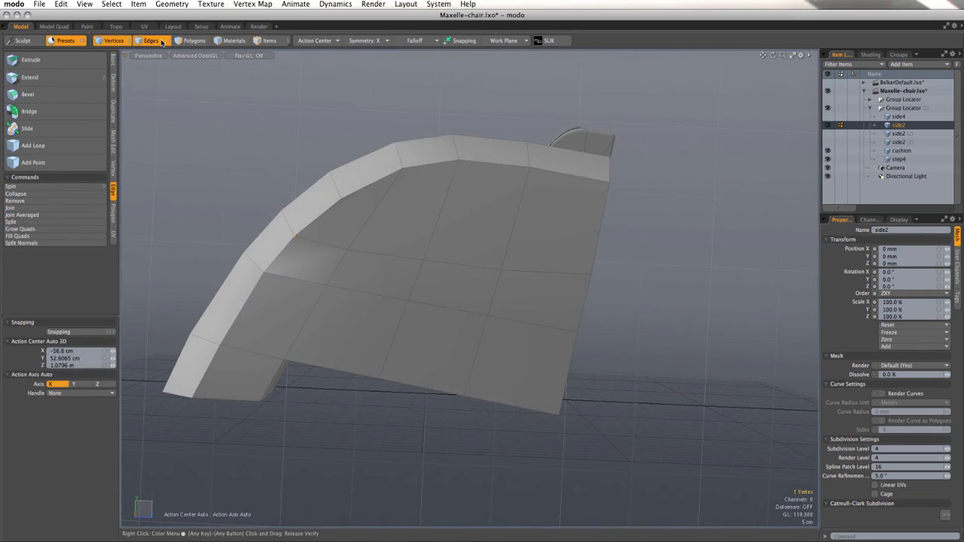
# Step: Select the outer-side edges from the notch behind the front leg up the slanted line and back along the upper rim
pyautogui.click(161, 42)
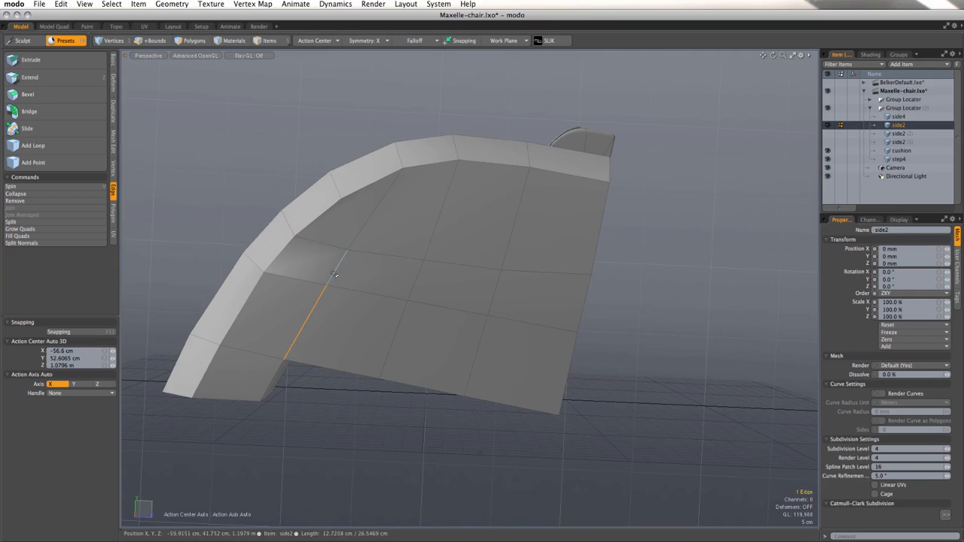
pyautogui.keyDown('shift'); pyautogui.click(334, 274); pyautogui.keyUp('shift')
pyautogui.keyDown('shift'); pyautogui.click(355, 243); pyautogui.keyUp('shift')
pyautogui.keyDown('shift'); pyautogui.click(432, 166); pyautogui.keyUp('shift')
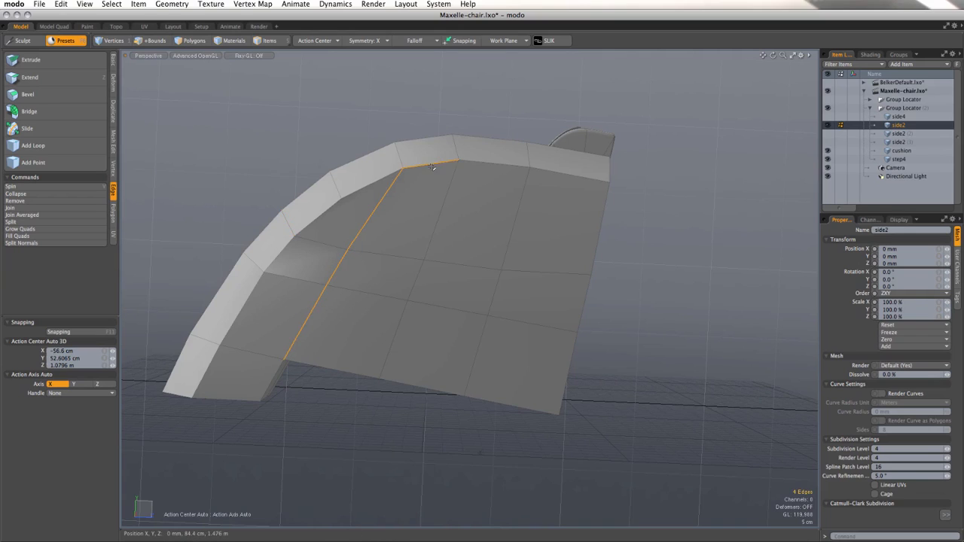
pyautogui.keyDown('shift'); pyautogui.click(496, 164); pyautogui.keyUp('shift')
pyautogui.keyDown('shift'); pyautogui.click(546, 171); pyautogui.keyUp('shift')
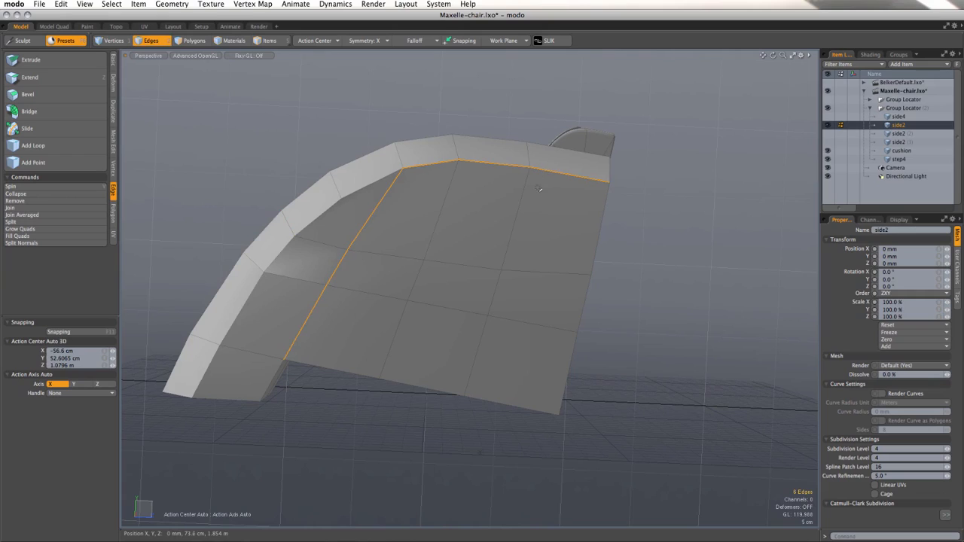
# Step: Bevel the selected edges with an inset of 1.4 cm and a round level of 0
pyautogui.press('b')
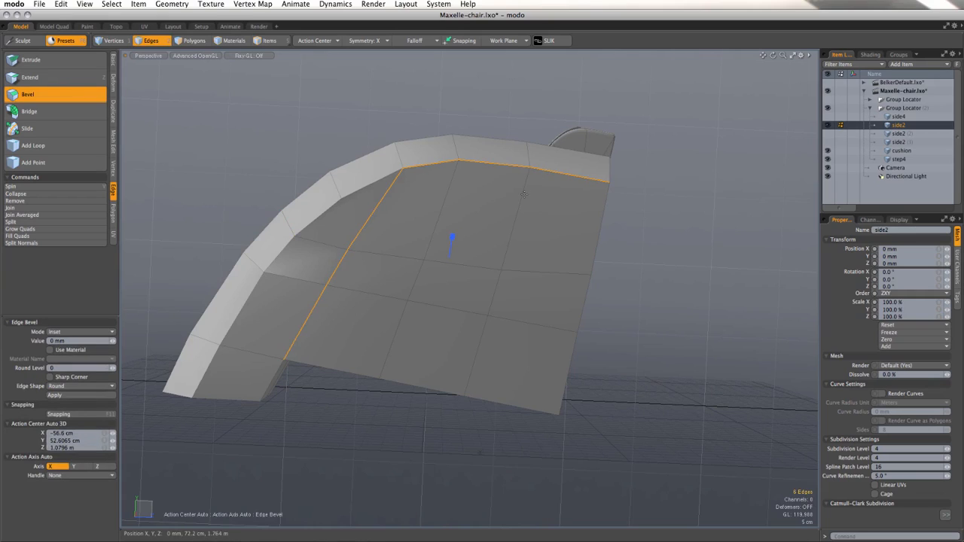
pyautogui.moveTo(452, 237); pyautogui.dragTo(474, 237)
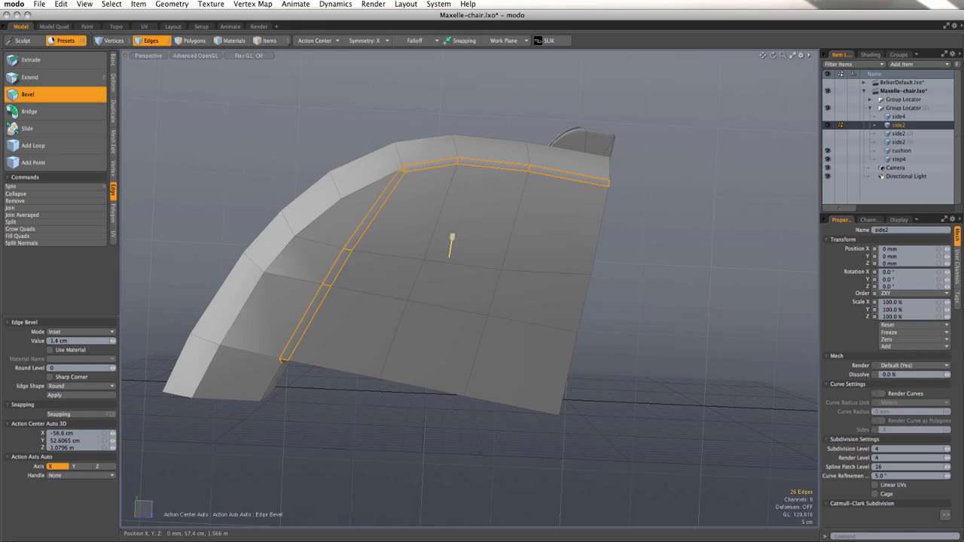
pyautogui.press('space')
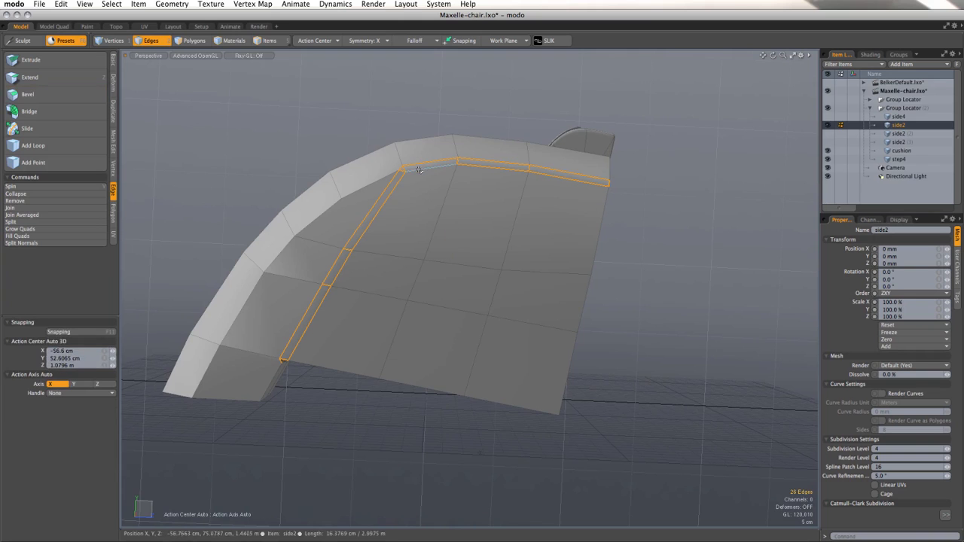
# Step: Weld the extra vertex at the bevel strip's front upper corner onto its neighbouring vertex with Drag Weld
pyautogui.scroll(6, 416, 168)
pyautogui.keyDown('alt'); pyautogui.moveTo(416, 169); pyautogui.dragTo(427, 299); pyautogui.keyUp('alt')
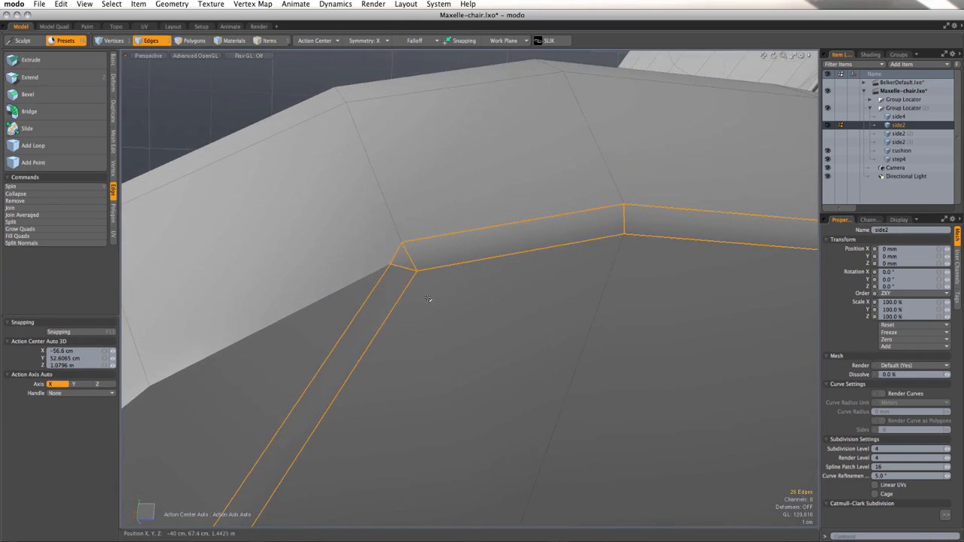
pyautogui.press('3')
pyautogui.click(333, 69)
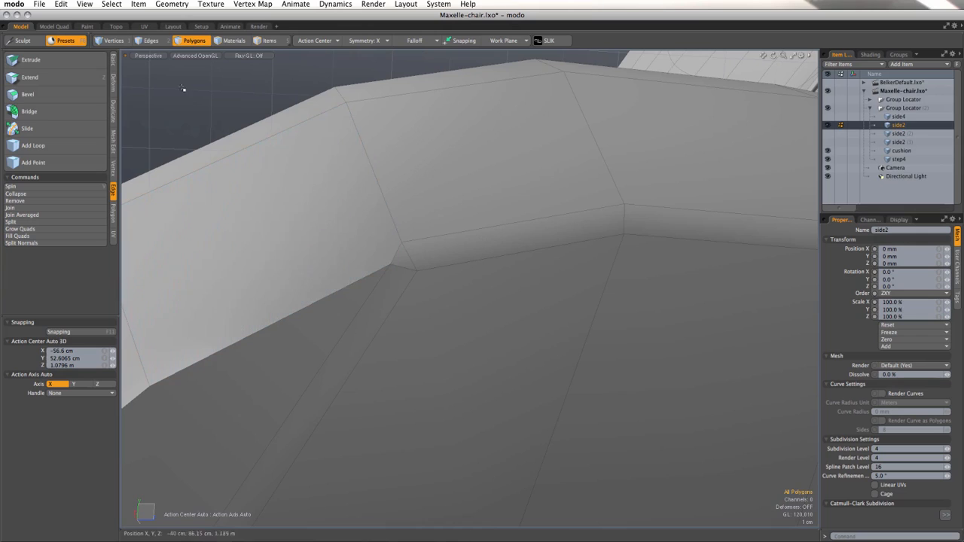
pyautogui.click(114, 173)
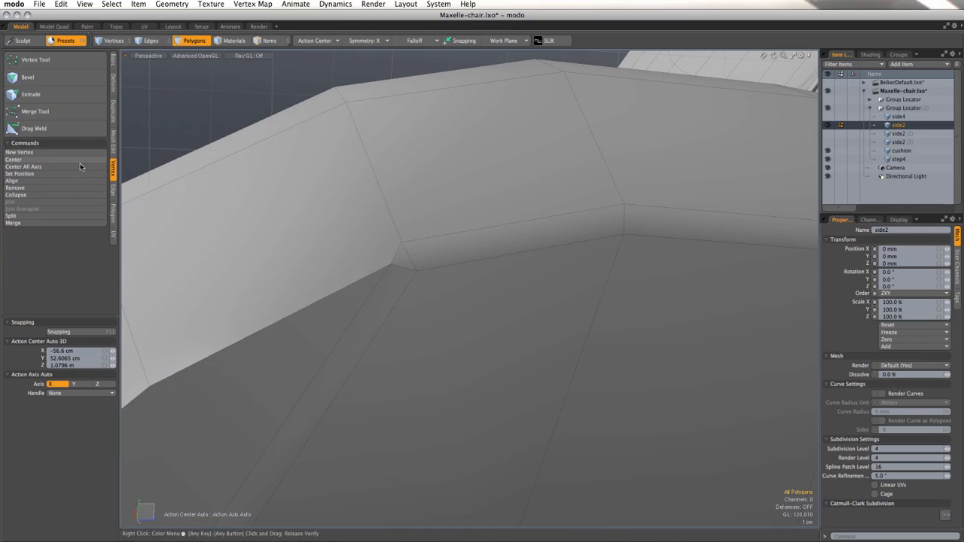
pyautogui.click(34, 128)
pyautogui.moveTo(401, 242); pyautogui.dragTo(399, 113)
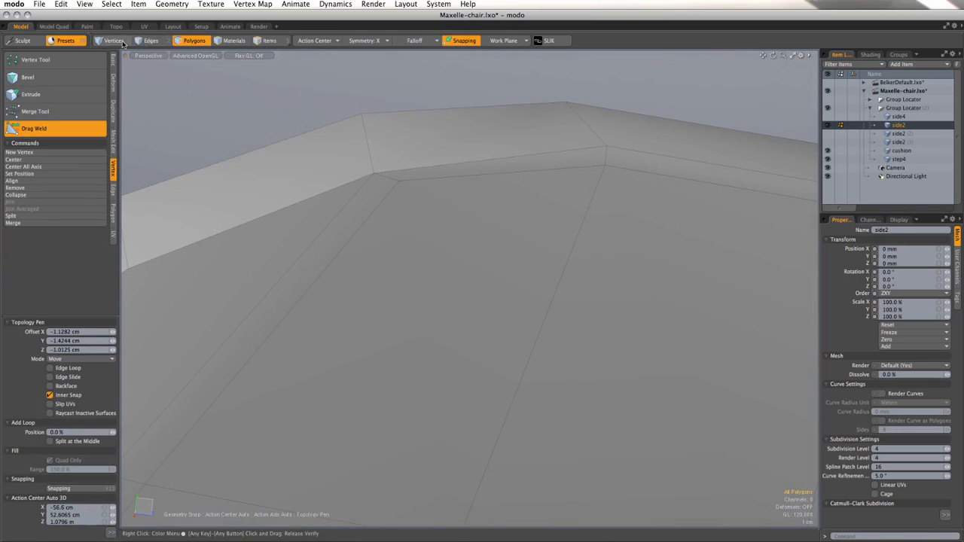
# Step: Move the inner vertex at the bevel strip's front upper corner down by 1.1 cm in Y
pyautogui.click(117, 41)
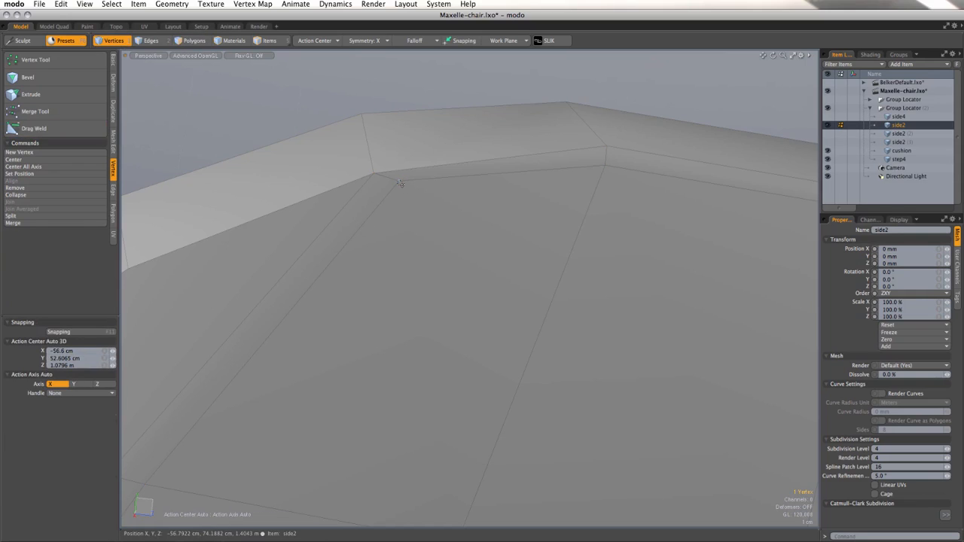
pyautogui.press('w')
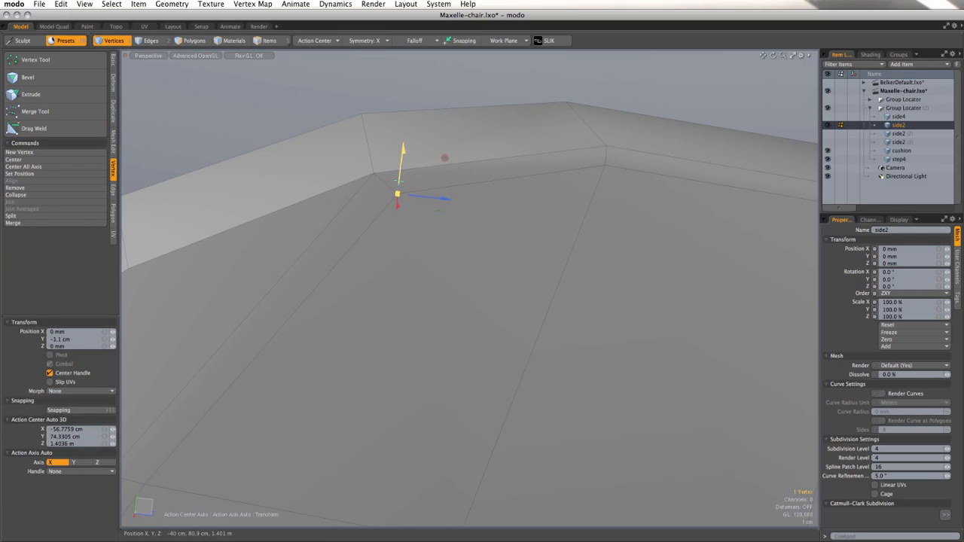
pyautogui.press('q')
pyautogui.scroll(-3, 545, 189)
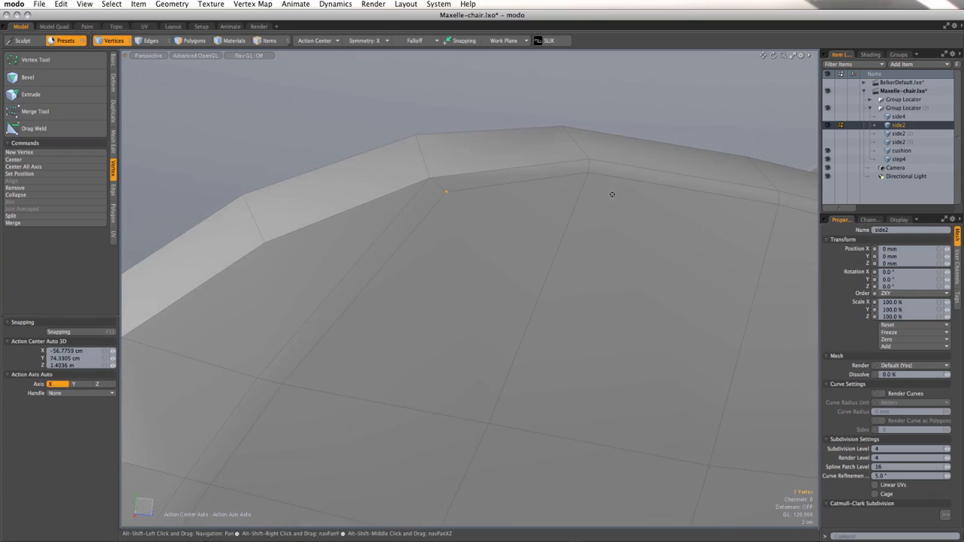
# Step: Weld the spare vertex at the bevel strip's rear end onto the neighbouring corner vertex with Drag Weld
pyautogui.keyDown('alt'); pyautogui.moveTo(611, 194); pyautogui.dragTo(546, 191); pyautogui.keyUp('alt')
pyautogui.keyDown('alt'); pyautogui.moveTo(649, 225); pyautogui.dragTo(565, 224); pyautogui.keyUp('alt')
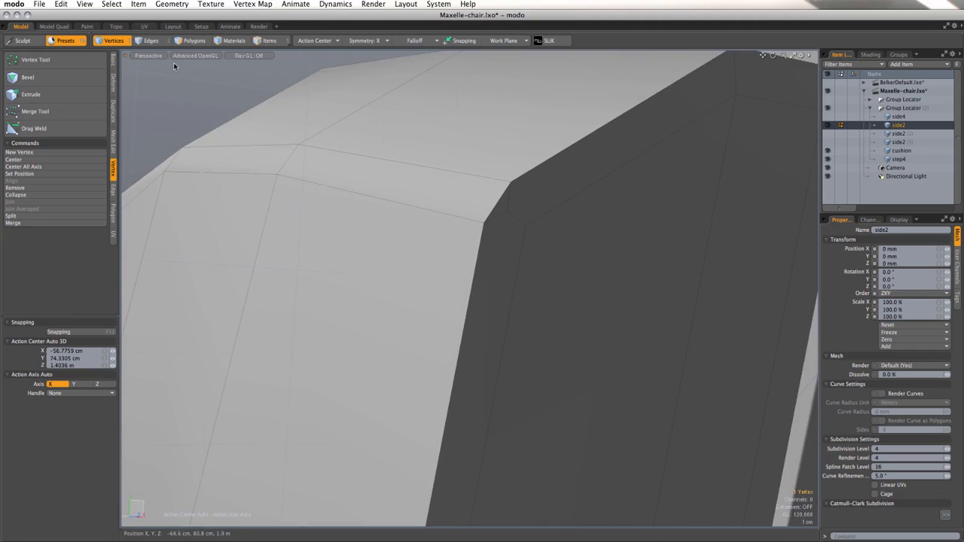
pyautogui.click(34, 129)
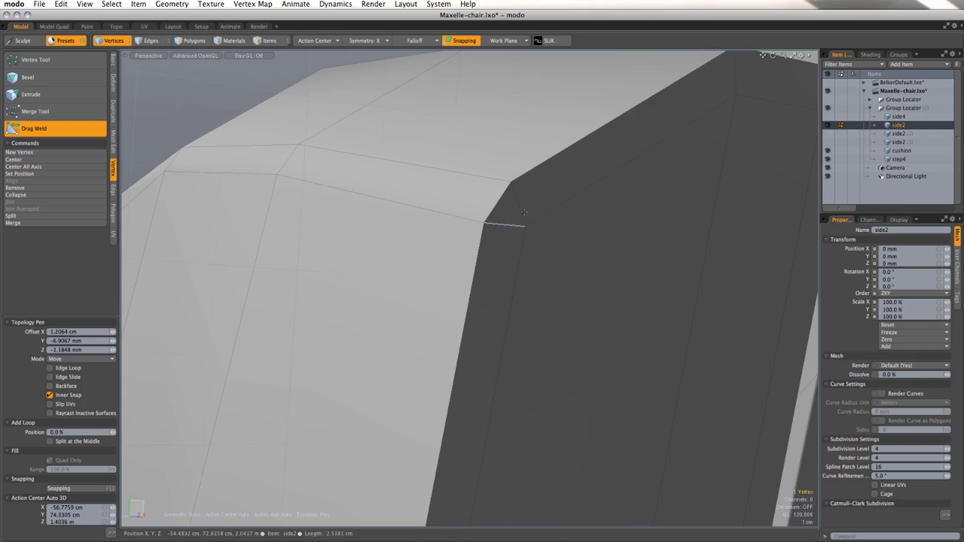
pyautogui.scroll(-3, 458, 231)
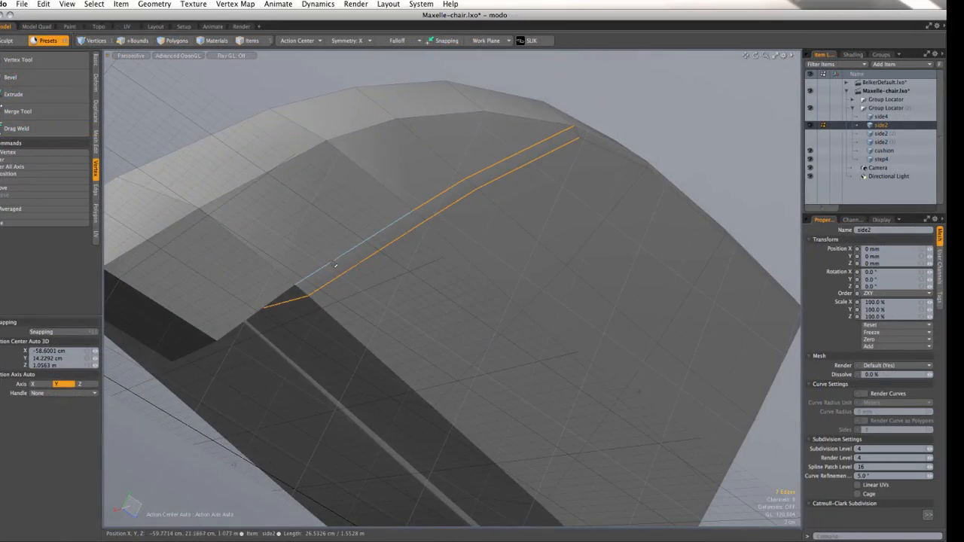
# Step: Select the edges on both sides of the beveled strip, up the slanted line and back along the upper rim
pyautogui.keyDown('alt'); pyautogui.moveTo(335, 265); pyautogui.dragTo(510, 216); pyautogui.keyUp('alt')
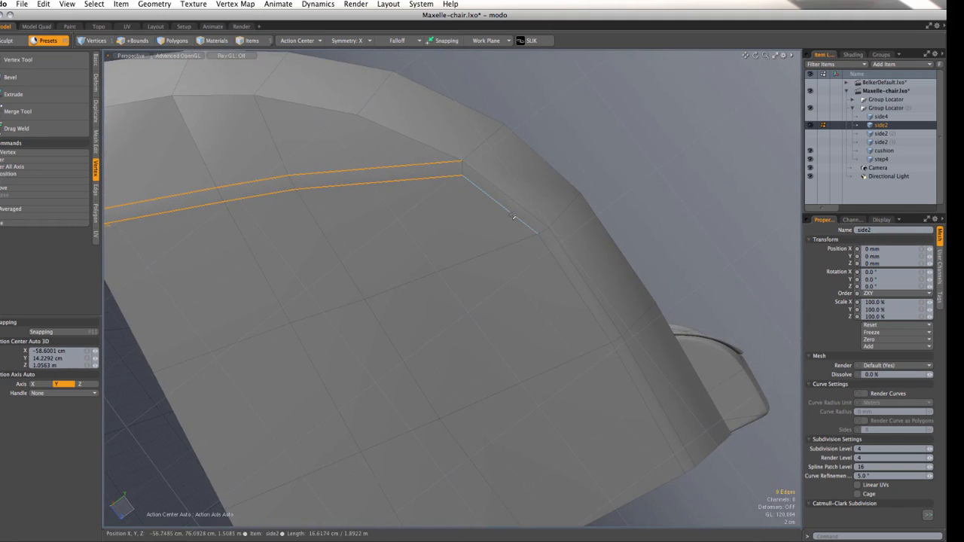
pyautogui.keyDown('shift'); pyautogui.click(524, 224); pyautogui.keyUp('shift')
pyautogui.keyDown('shift'); pyautogui.click(548, 250); pyautogui.keyUp('shift')
pyautogui.keyDown('alt'); pyautogui.moveTo(548, 249); pyautogui.dragTo(735, 326); pyautogui.keyUp('alt')
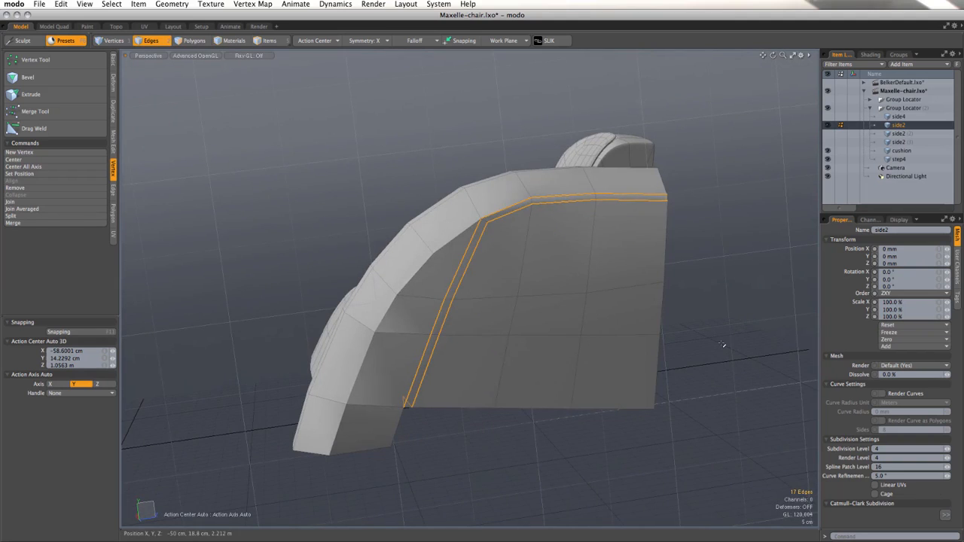
# Step: Apply an edge weight of 32 % to the selected strip edges and turn on subdivision smoothing for the armrest
pyautogui.click(250, 4)
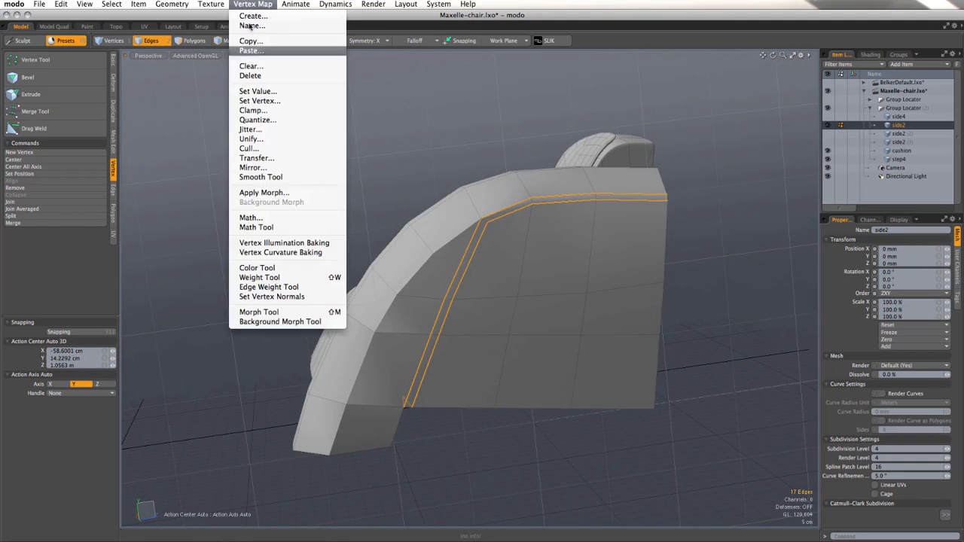
pyautogui.click(252, 289)
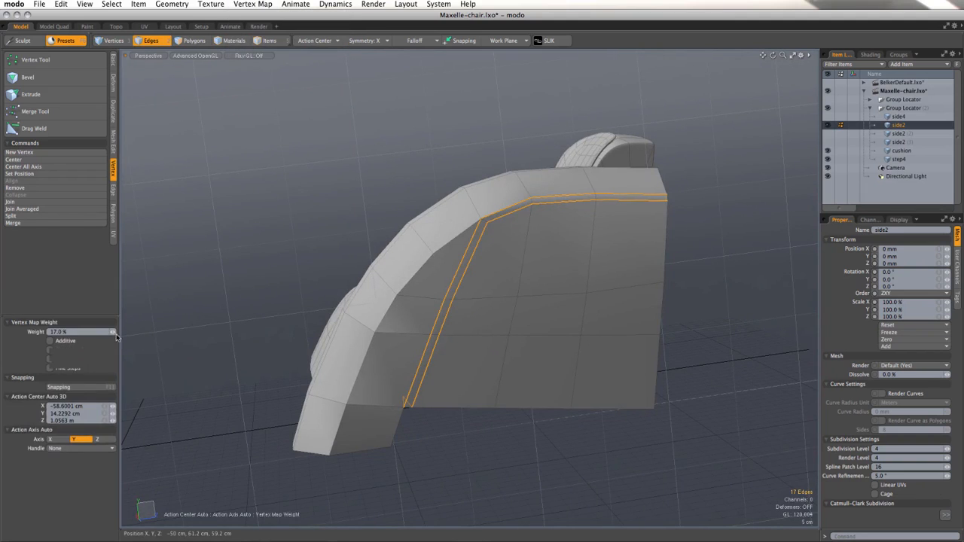
pyautogui.click(90, 332)
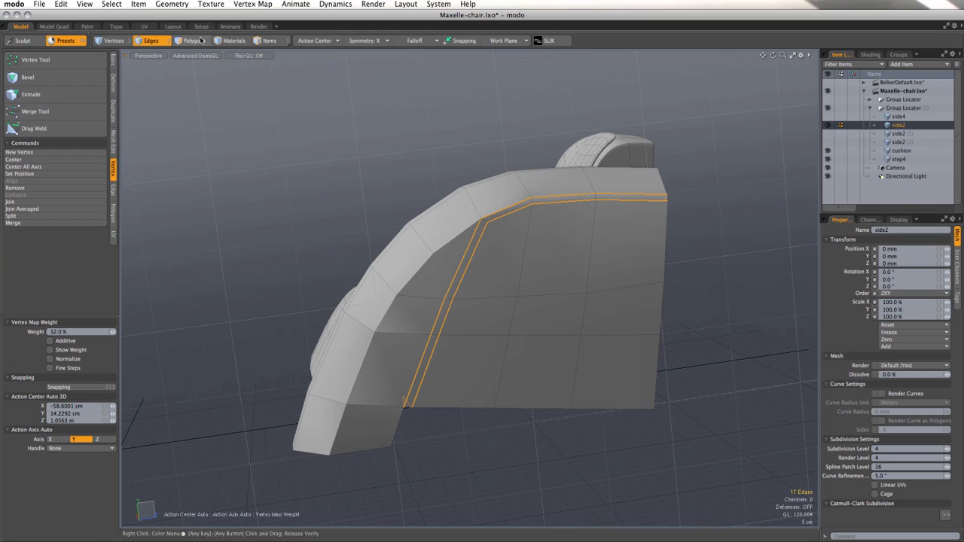
pyautogui.press('Tab')
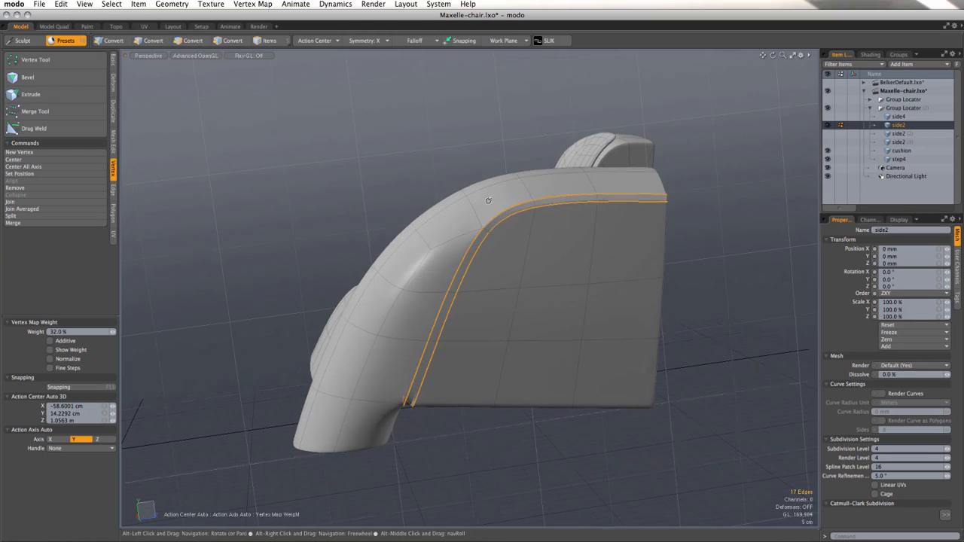
pyautogui.keyDown('alt'); pyautogui.moveTo(414, 138); pyautogui.dragTo(482, 203); pyautogui.keyUp('alt')
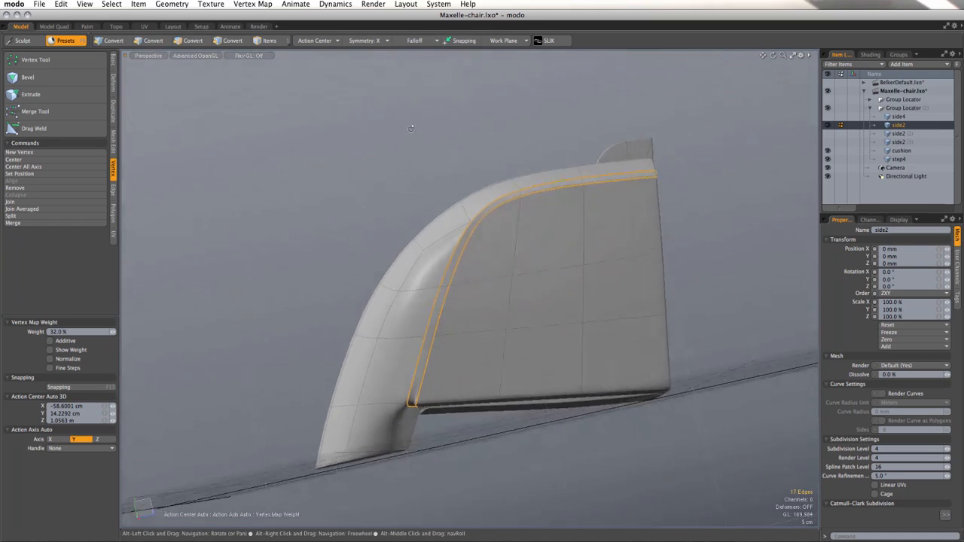
pyautogui.press('space')
# Step: Apply an edge weight of 32 % to the vertical edge on the front leg just below the notch
pyautogui.click(398, 426)
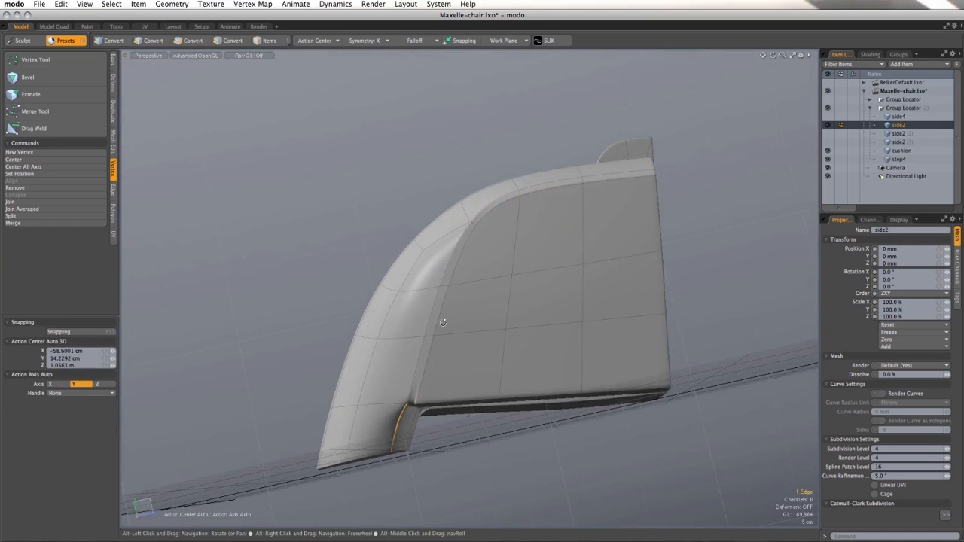
pyautogui.keyDown('alt'); pyautogui.moveTo(444, 323); pyautogui.dragTo(416, 276); pyautogui.keyUp('alt')
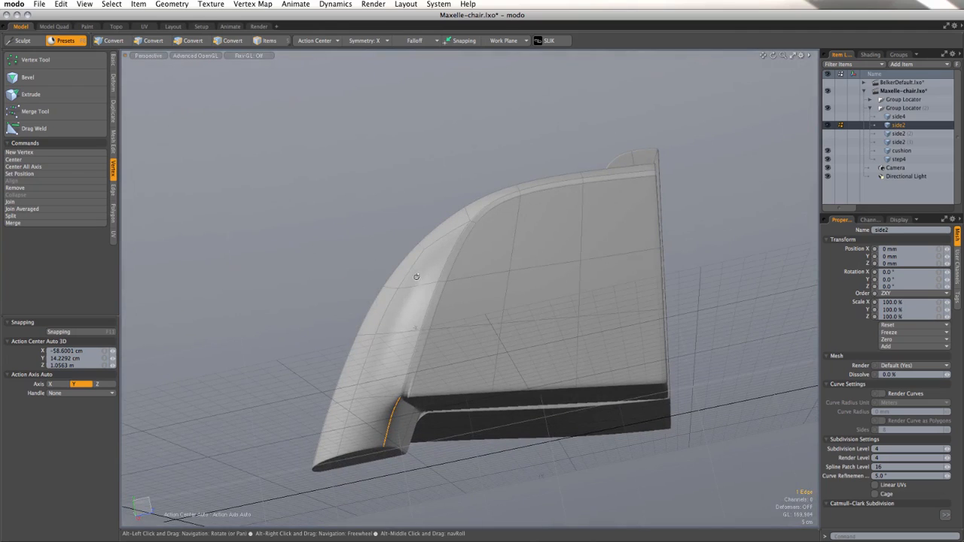
pyautogui.click(246, 6)
pyautogui.click(263, 288)
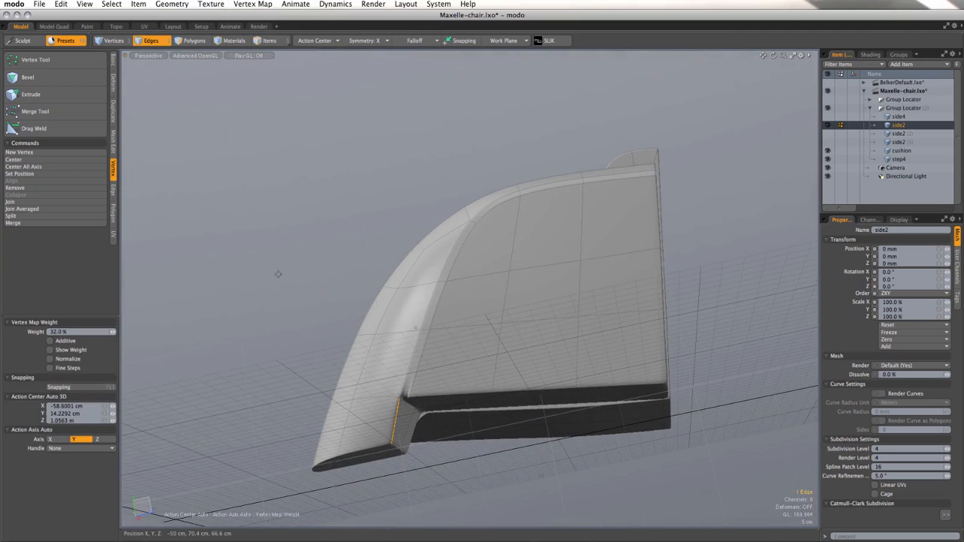
pyautogui.press('space')
# Step: Select the strip's inner edges from the notch to the rear of the rim and move them 1.6 cm in X
pyautogui.keyDown('alt'); pyautogui.moveTo(491, 319); pyautogui.dragTo(452, 457); pyautogui.keyUp('alt')
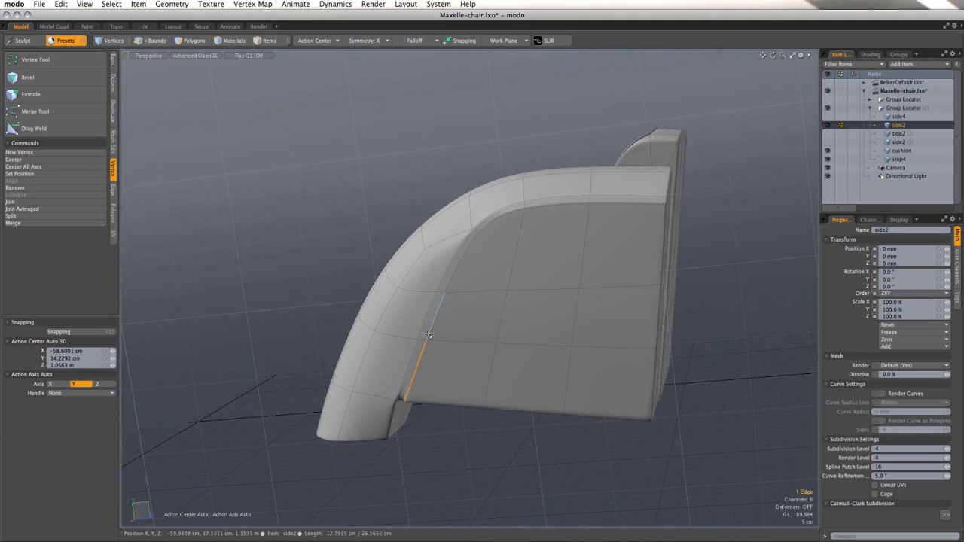
pyautogui.moveTo(457, 285)
pyautogui.mouseDown()
pyautogui.moveTo(478, 234)
pyautogui.moveTo(549, 208)
pyautogui.mouseUp()
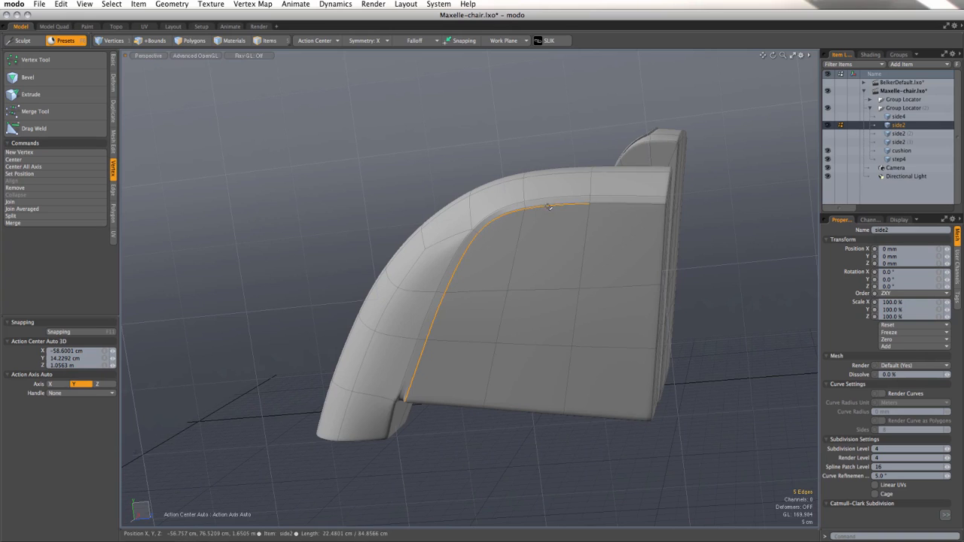
pyautogui.keyDown('alt'); pyautogui.moveTo(611, 226); pyautogui.dragTo(389, 291); pyautogui.keyUp('alt')
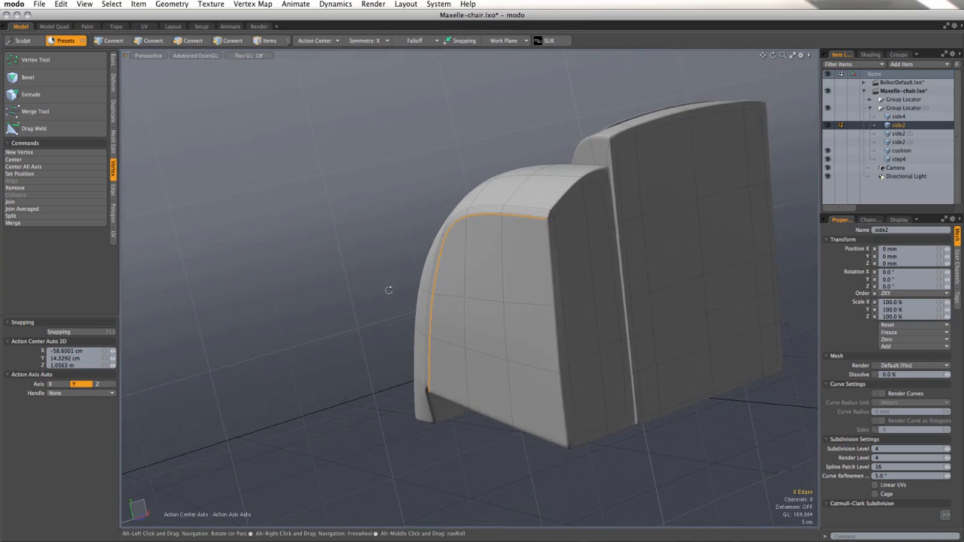
pyautogui.press('w')
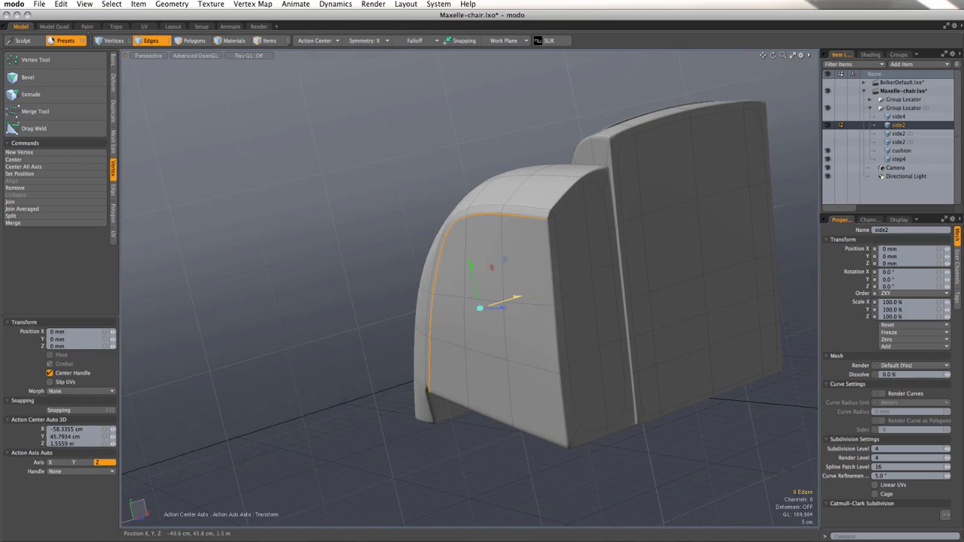
pyautogui.moveTo(516, 298); pyautogui.dragTo(521, 296)
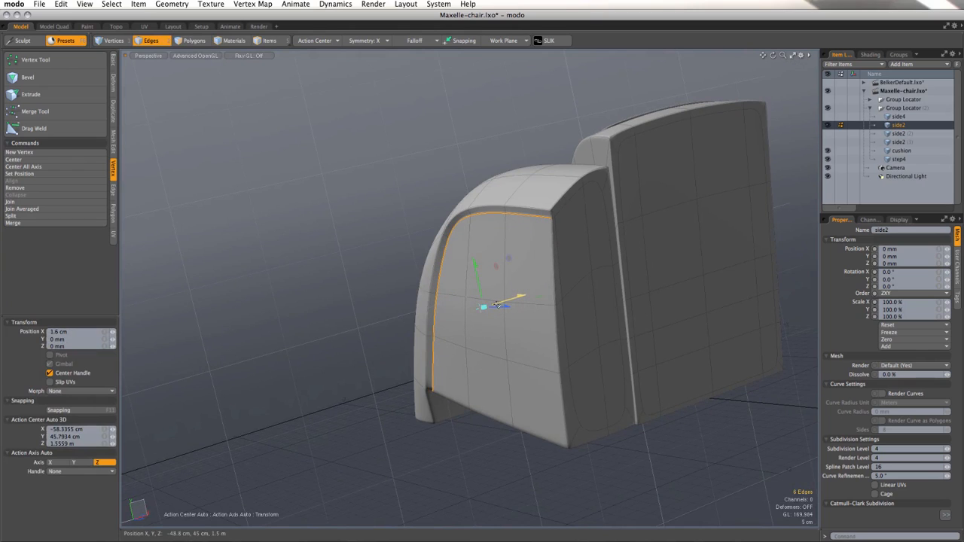
pyautogui.press('q')
# Step: Move the two vertices at the groove's front upper corner by -2.6 cm in Y and -6 mm in Z
pyautogui.keyDown('alt'); pyautogui.moveTo(389, 296); pyautogui.dragTo(472, 270); pyautogui.keyUp('alt')
pyautogui.press('1')
pyautogui.press('w')
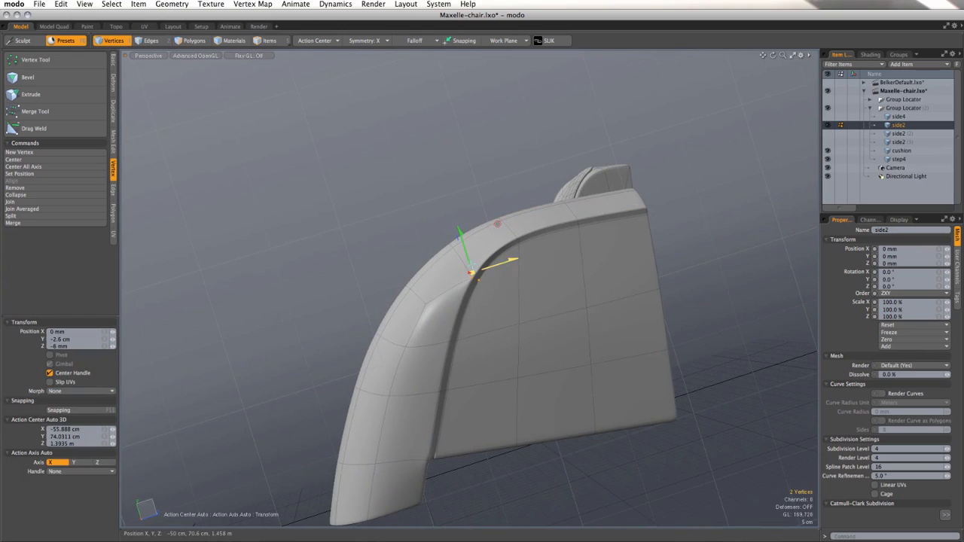
pyautogui.press('q')
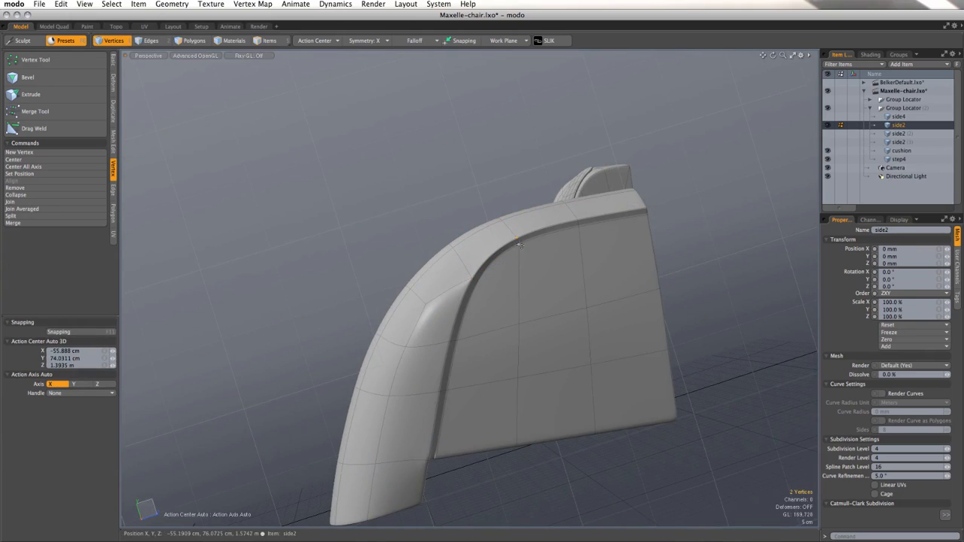
# Step: Move the next pair of groove vertices behind the front upper corner down by 1.2 cm in Y
pyautogui.press('w')
pyautogui.moveTo(510, 224); pyautogui.dragTo(511, 225)
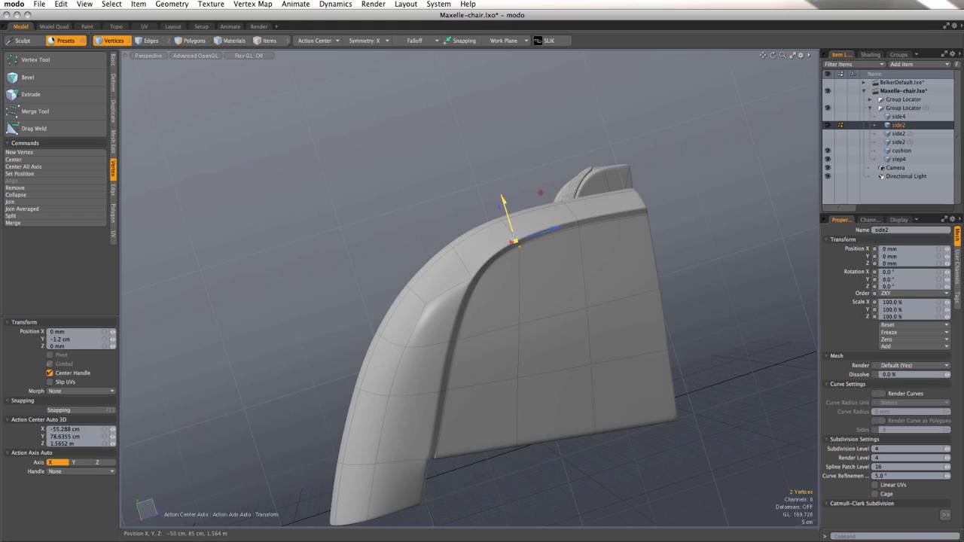
pyautogui.keyDown('alt'); pyautogui.moveTo(556, 258); pyautogui.dragTo(526, 275); pyautogui.keyUp('alt')
pyautogui.press('q')
# Step: Move the middle edge of the side panel's slanted front border by -2 mm in X
pyautogui.keyDown('alt'); pyautogui.moveTo(589, 279); pyautogui.dragTo(403, 330); pyautogui.keyUp('alt')
pyautogui.keyDown('alt'); pyautogui.moveTo(472, 297); pyautogui.dragTo(474, 204); pyautogui.keyUp('alt')
pyautogui.scroll(5, 483, 325)
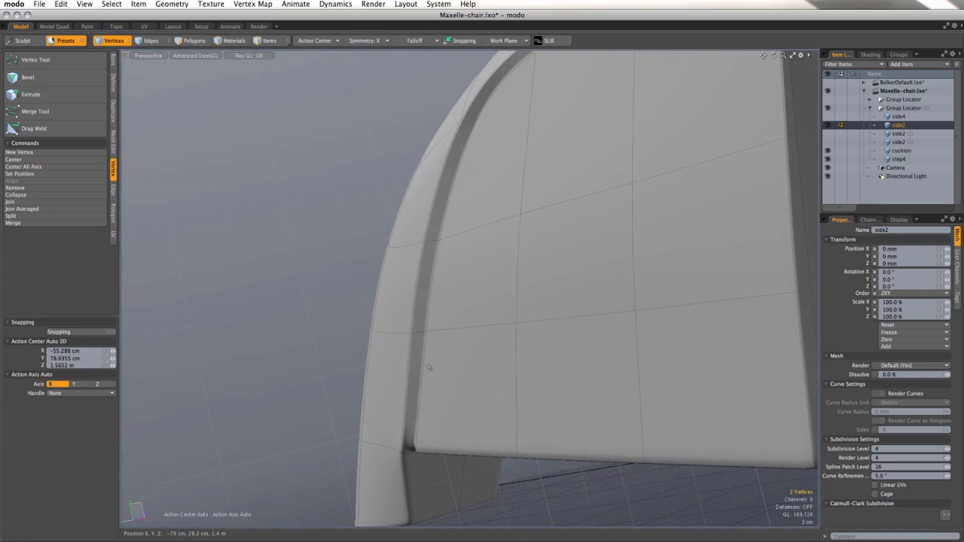
pyautogui.press('2')
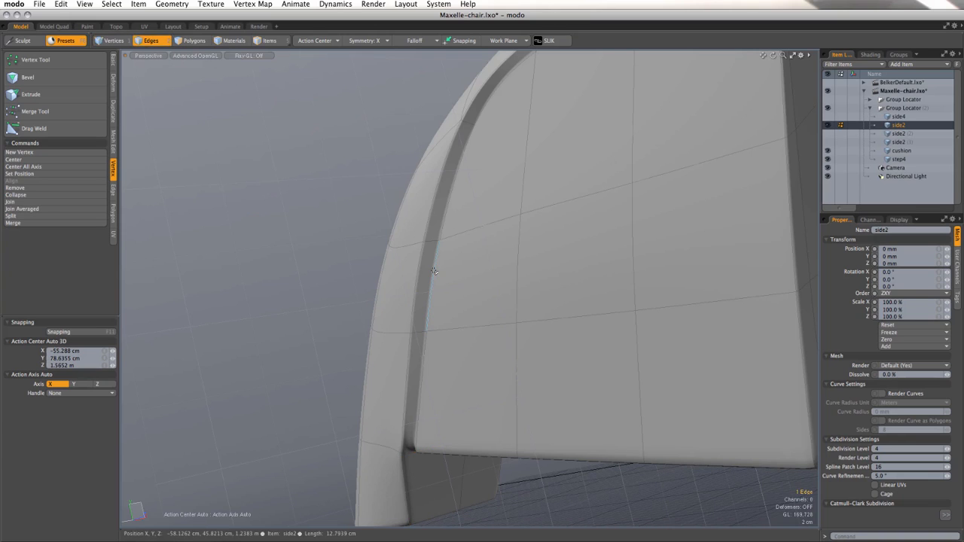
pyautogui.press('w')
pyautogui.keyDown('alt'); pyautogui.moveTo(447, 288); pyautogui.dragTo(440, 469); pyautogui.keyUp('alt')
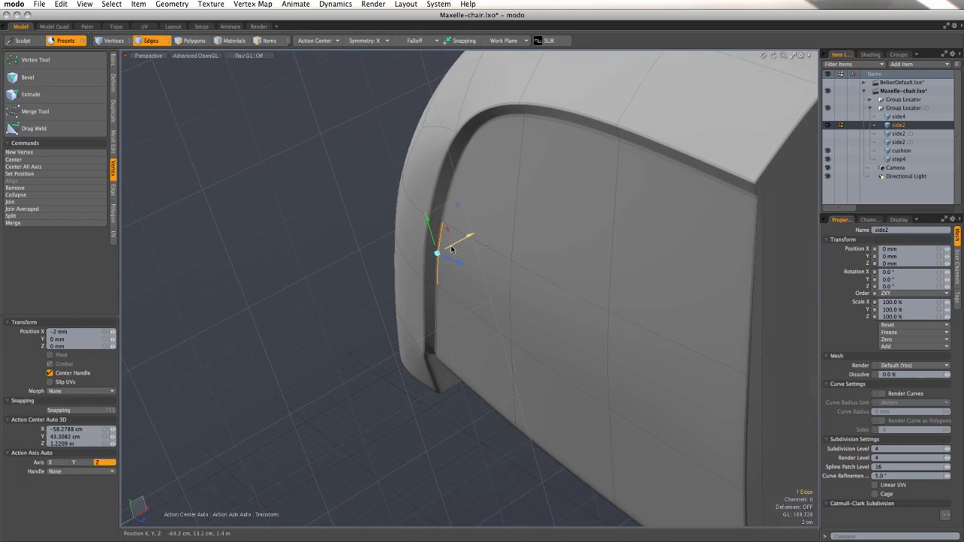
pyautogui.press('q')
# Step: Choose a viewport shading style and examine the grooved armrest together with the seat and backrest
pyautogui.keyDown('alt'); pyautogui.moveTo(355, 299); pyautogui.dragTo(656, 185); pyautogui.keyUp('alt')
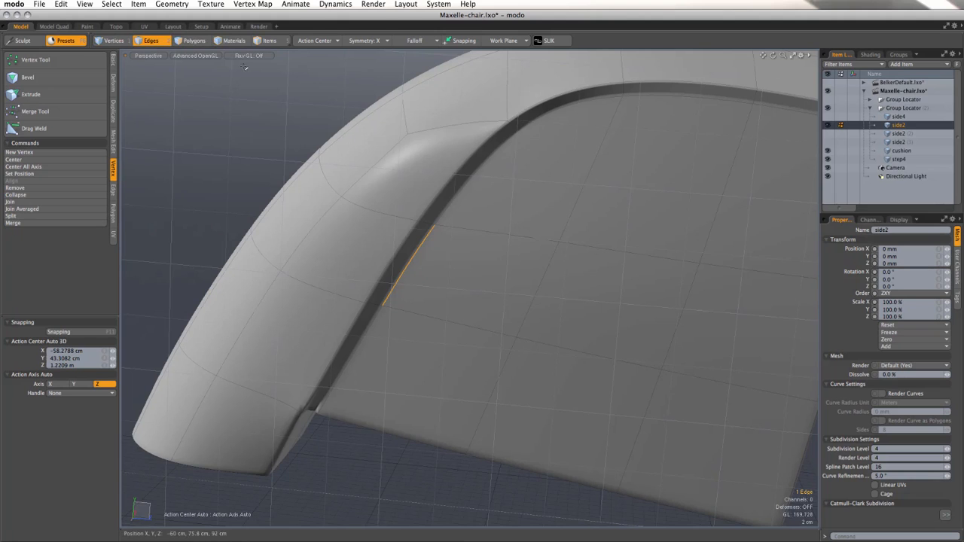
pyautogui.click(200, 57)
pyautogui.click(197, 116)
pyautogui.scroll(-3, 371, 172)
pyautogui.keyDown('alt'); pyautogui.moveTo(371, 173); pyautogui.dragTo(593, 260); pyautogui.keyUp('alt')
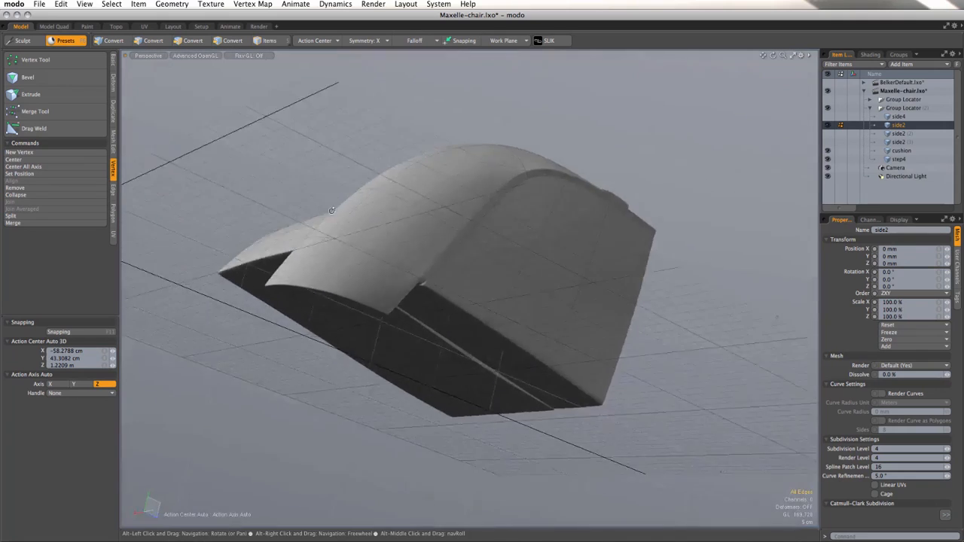
# Step: Move the edge across the bottom of the armrest's front leg by -3 cm in X
pyautogui.keyDown('alt'); pyautogui.moveTo(332, 211); pyautogui.dragTo(356, 277); pyautogui.keyUp('alt')
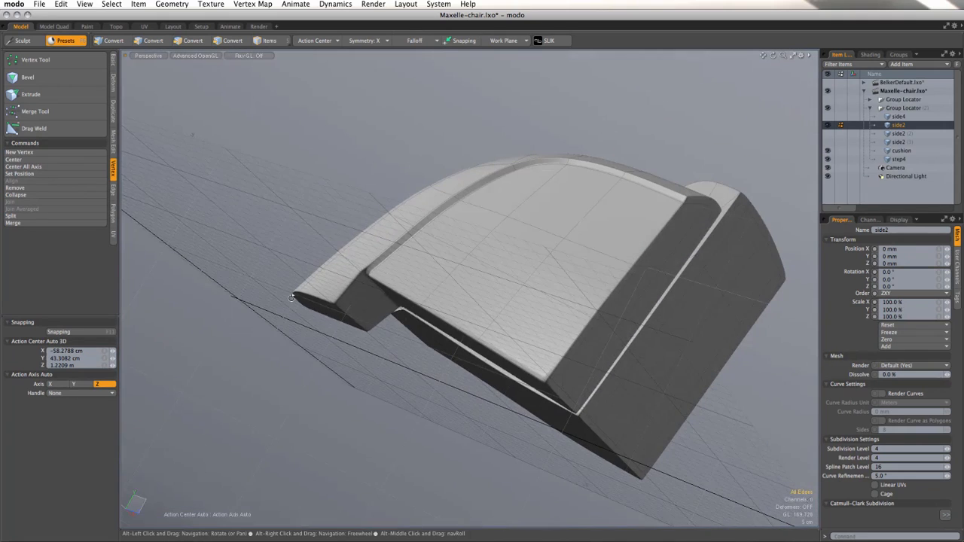
pyautogui.click(338, 306)
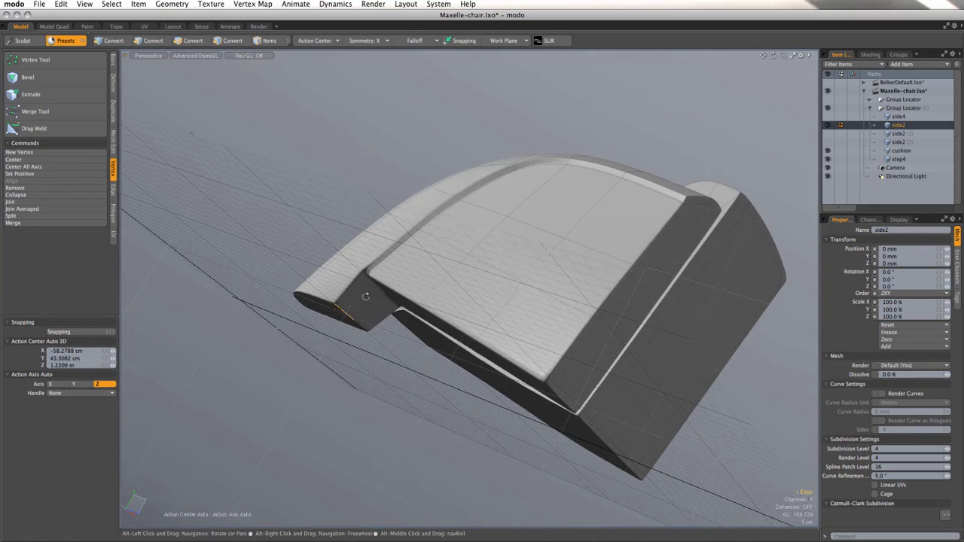
pyautogui.keyDown('alt'); pyautogui.moveTo(366, 286); pyautogui.dragTo(350, 258); pyautogui.keyUp('alt')
pyautogui.press('w')
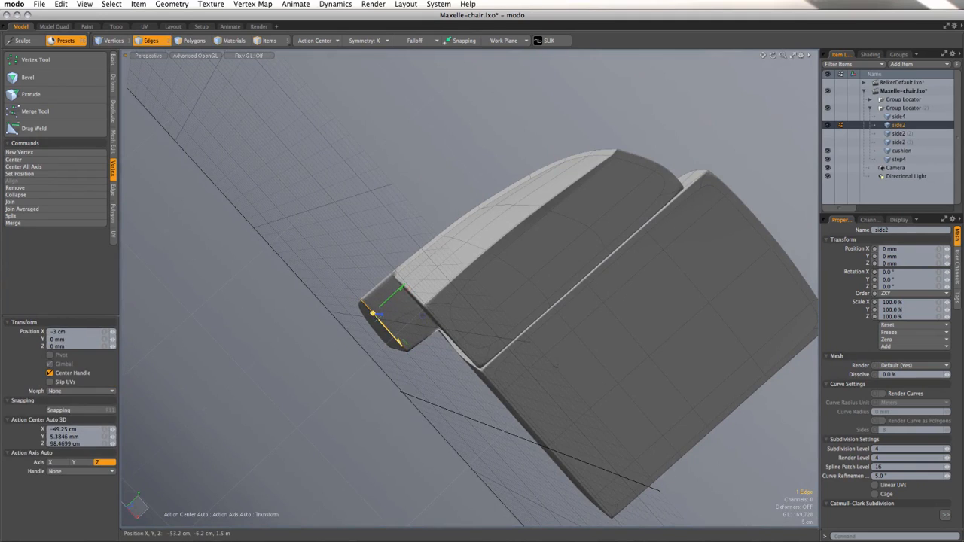
pyautogui.keyDown('alt'); pyautogui.moveTo(381, 326); pyautogui.dragTo(620, 339); pyautogui.keyUp('alt')
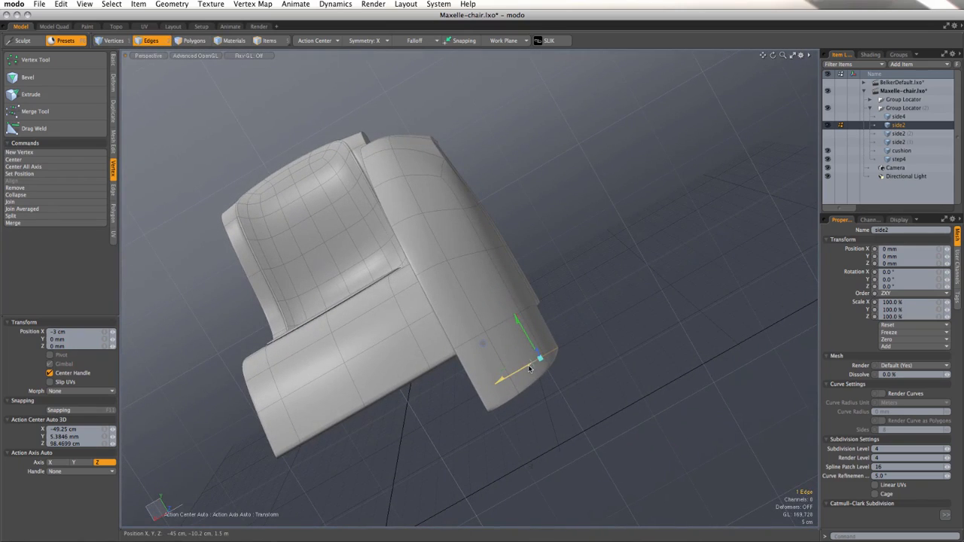
pyautogui.press('space')
# Step: Mirror the whole armrest mesh across the X axis with inverted polygons and merged vertices to make the opposite armrest
pyautogui.keyDown('alt'); pyautogui.moveTo(482, 343); pyautogui.dragTo(610, 275); pyautogui.keyUp('alt')
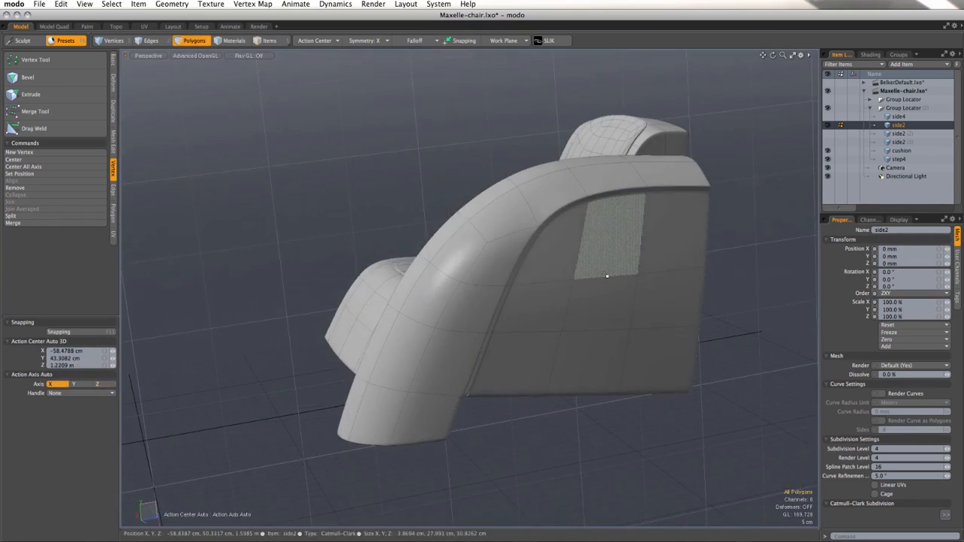
pyautogui.click(113, 111)
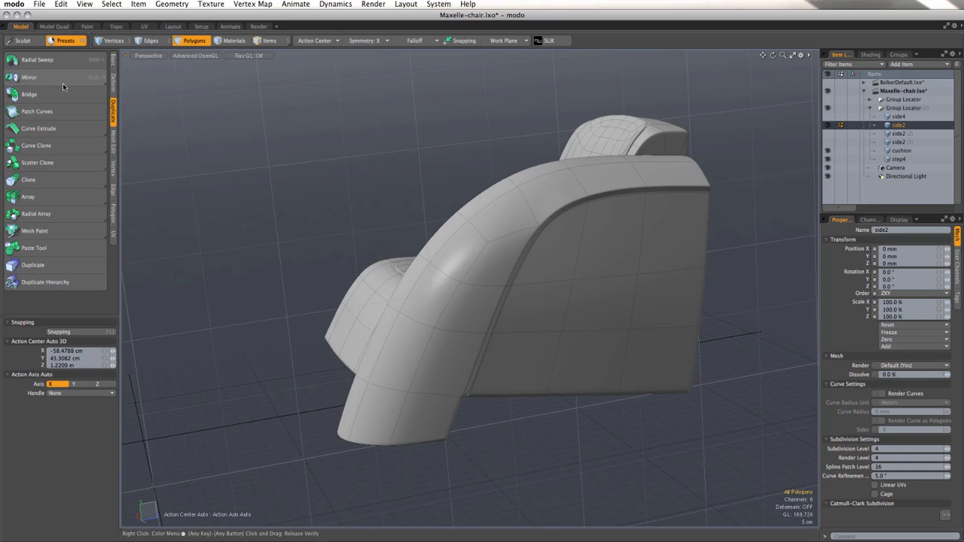
pyautogui.click(62, 79)
pyautogui.click(75, 459)
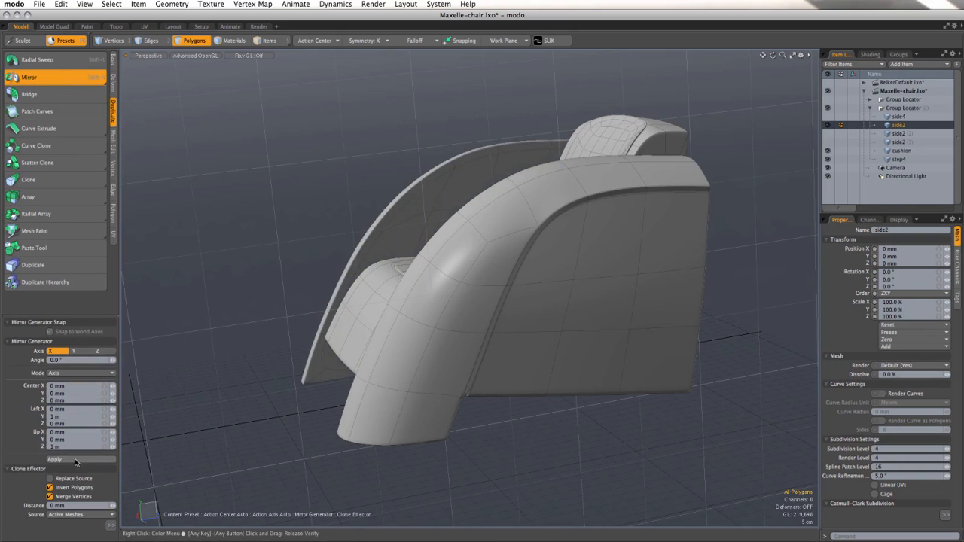
pyautogui.keyDown('alt'); pyautogui.moveTo(291, 356); pyautogui.dragTo(709, 379); pyautogui.keyUp('alt')
pyautogui.keyDown('alt'); pyautogui.moveTo(730, 377); pyautogui.dragTo(627, 243); pyautogui.keyUp('alt')
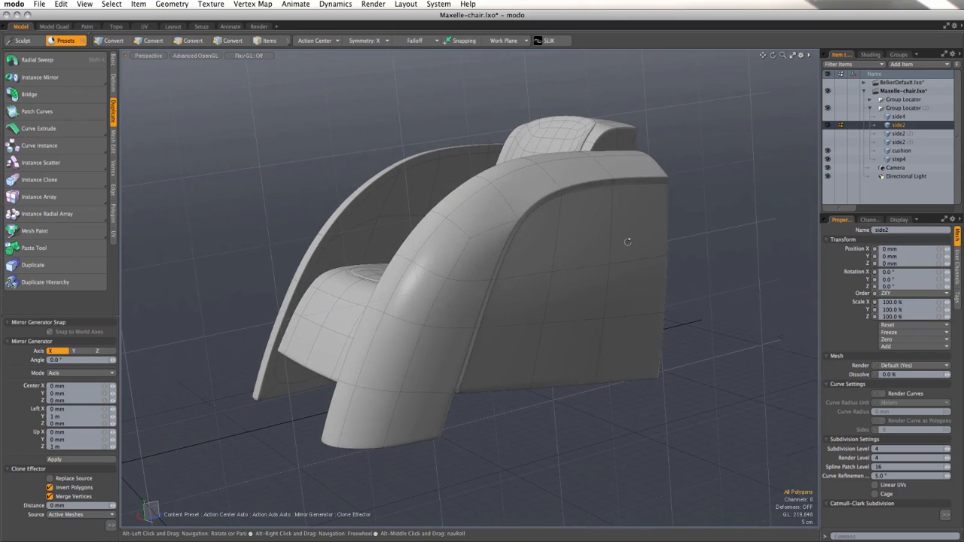
# Step: Show the side4 armrest mesh, make it the active item, and hide side2
pyautogui.click(829, 117)
pyautogui.click(842, 118)
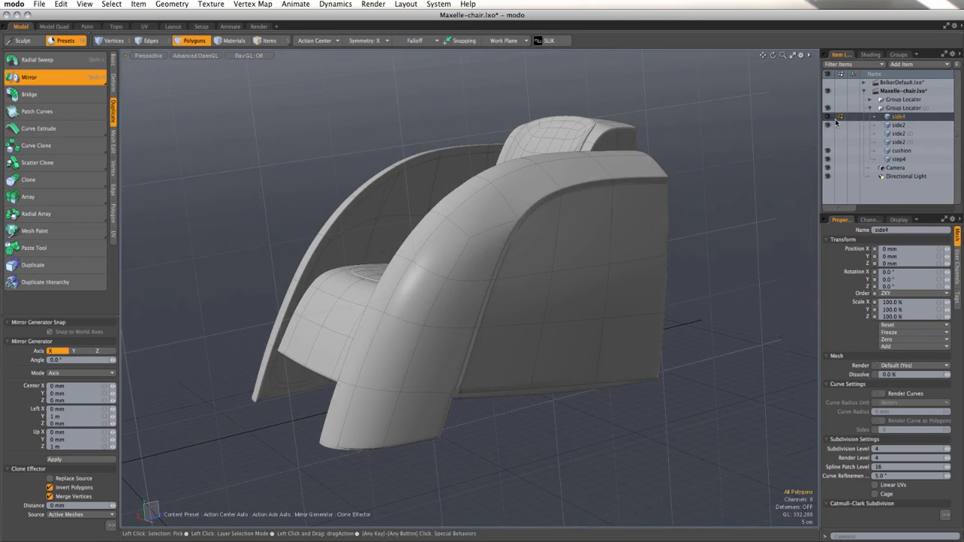
pyautogui.click(828, 126)
pyautogui.keyDown('alt'); pyautogui.moveTo(467, 271); pyautogui.dragTo(615, 308); pyautogui.keyUp('alt')
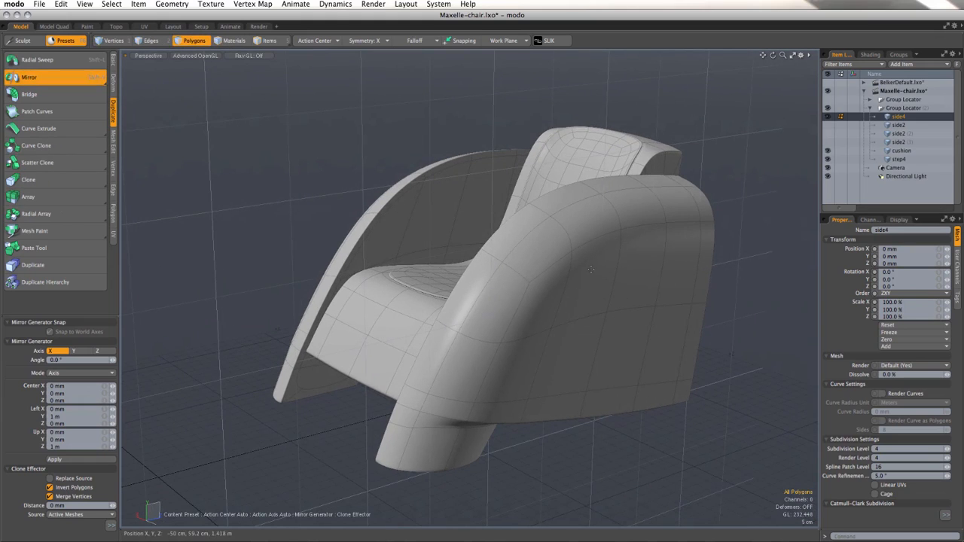
# Step: Add a new mesh item and draw a flat ground plane under the chair, about 5.07 m by 4.48 m, with two X segments
pyautogui.click(912, 65)
pyautogui.click(909, 79)
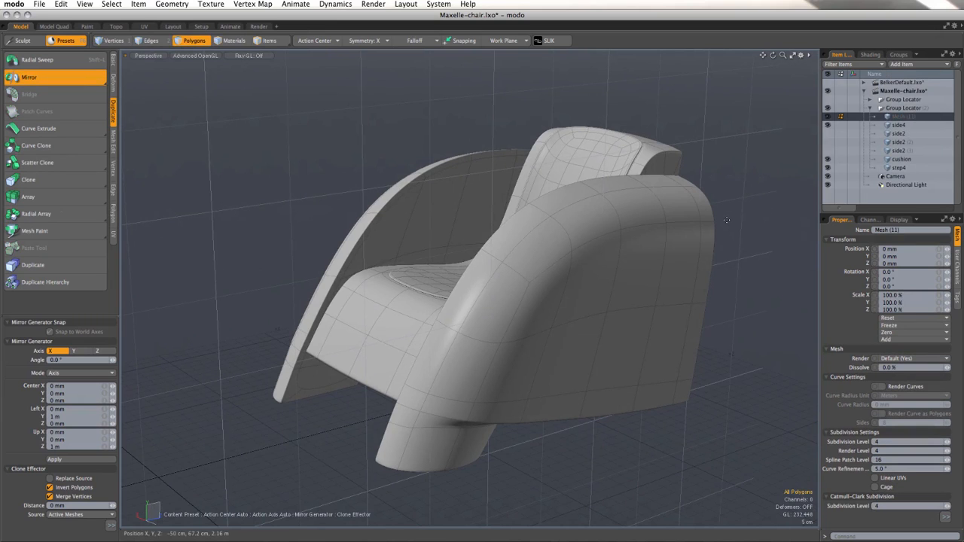
pyautogui.keyDown('ctrl'); pyautogui.keyDown('alt'); pyautogui.moveTo(727, 220); pyautogui.dragTo(521, 381); pyautogui.keyUp('alt'); pyautogui.keyUp('ctrl')
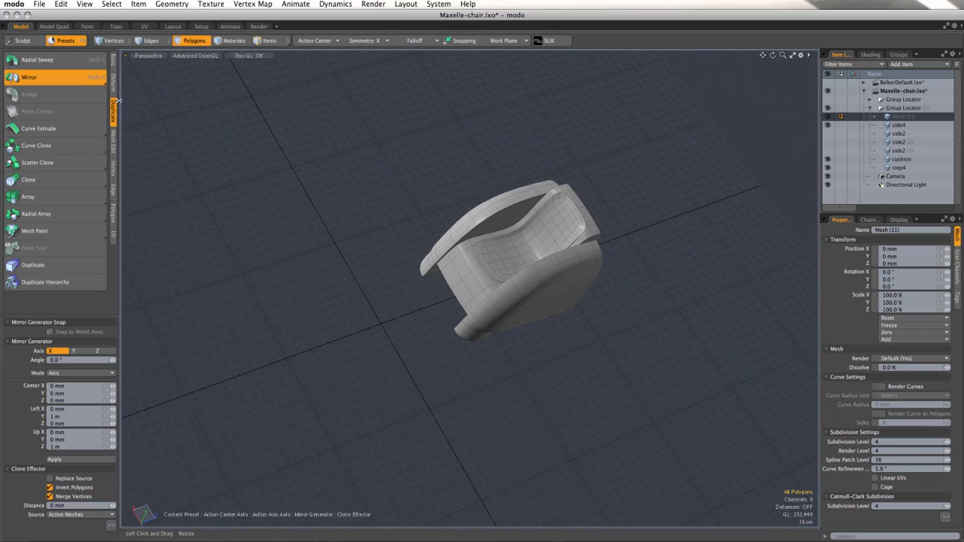
pyautogui.click(113, 65)
pyautogui.click(41, 60)
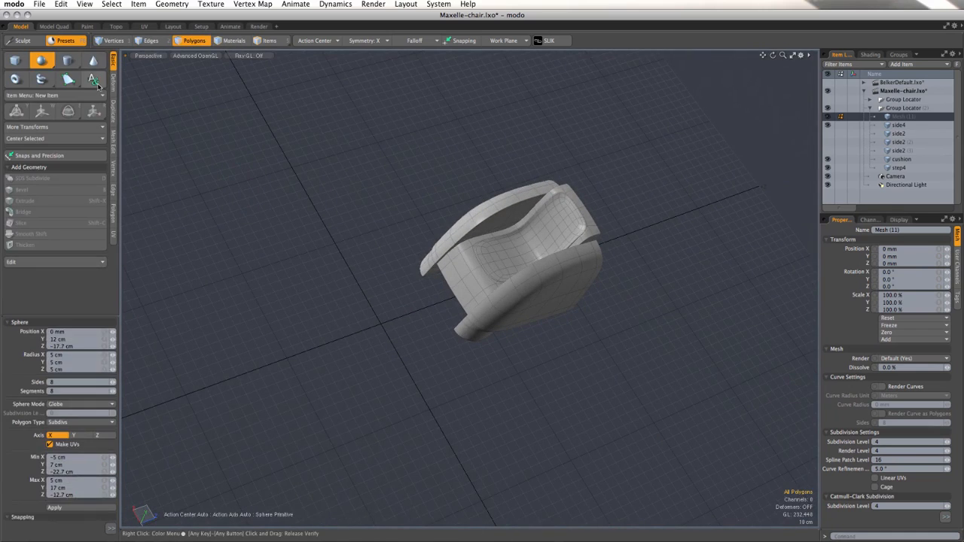
pyautogui.click(15, 61)
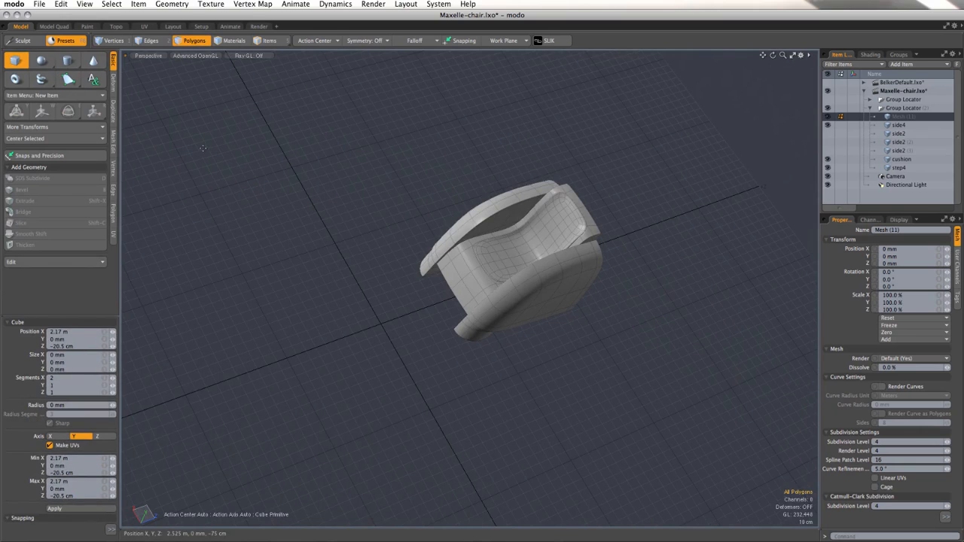
pyautogui.moveTo(203, 149); pyautogui.dragTo(812, 407)
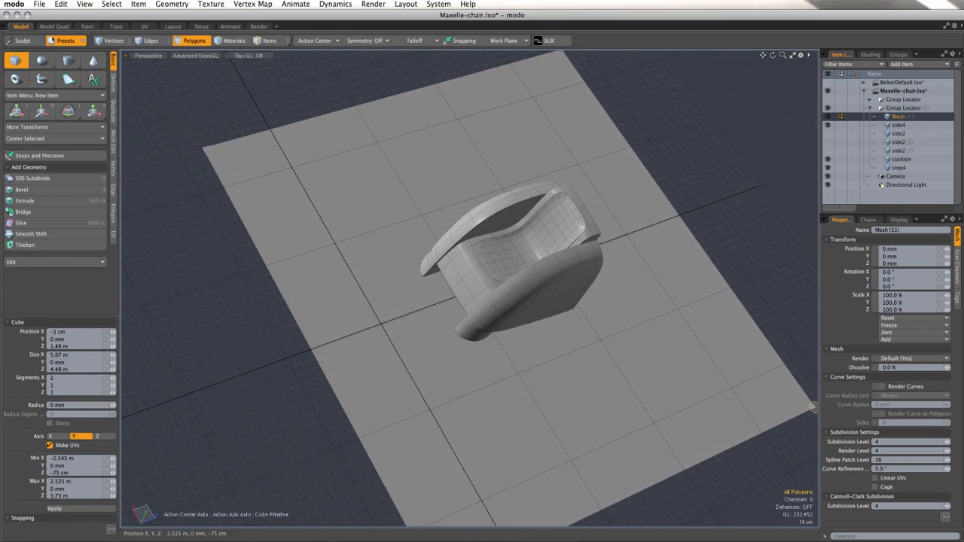
pyautogui.scroll(-5, 339, 169)
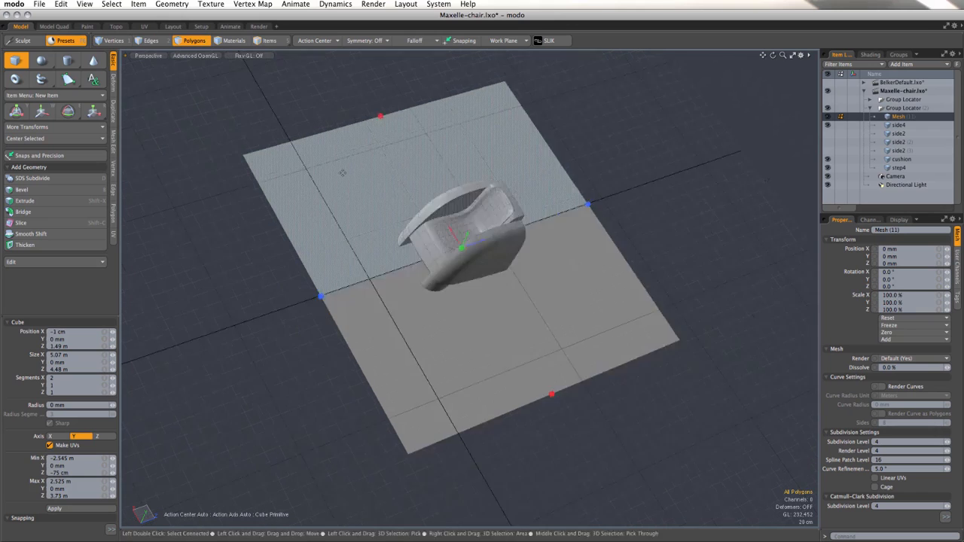
# Step: Scale the ground plane up uniformly to about 17.1 m by 15.1 m
pyautogui.press('r')
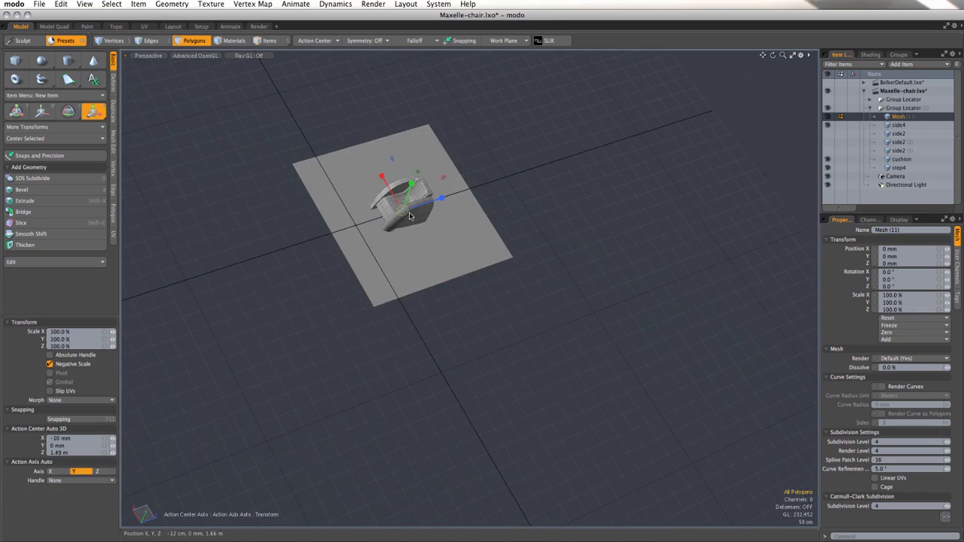
pyautogui.moveTo(409, 217); pyautogui.dragTo(539, 141)
pyautogui.press('space')
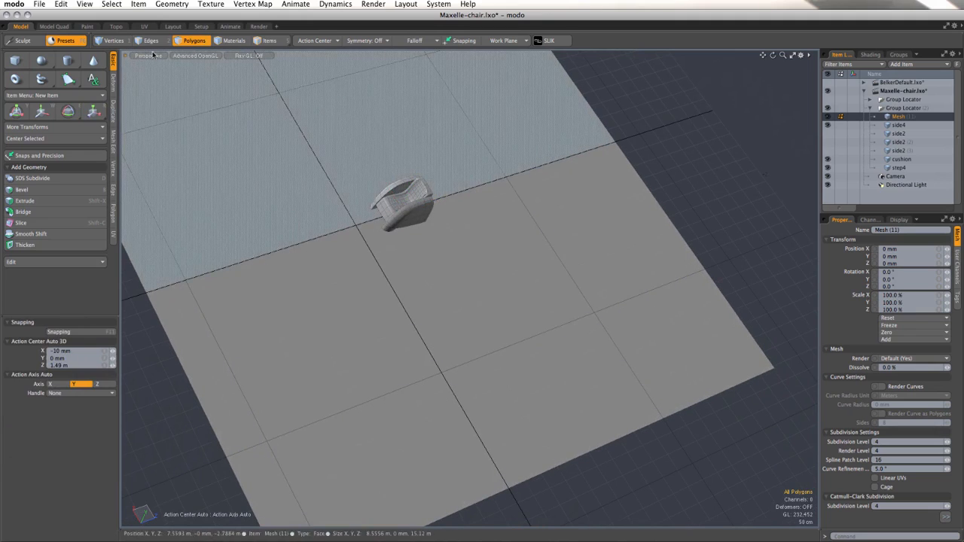
# Step: Extend the two edges behind the chair backward and up with Edge Extend, forming a sloped section and a back wall
pyautogui.scroll(-2, 244, 101)
pyautogui.keyDown('alt'); pyautogui.keyDown('shift'); pyautogui.moveTo(323, 142); pyautogui.dragTo(324, 268); pyautogui.keyUp('shift'); pyautogui.keyUp('alt')
pyautogui.scroll(2, 323, 268)
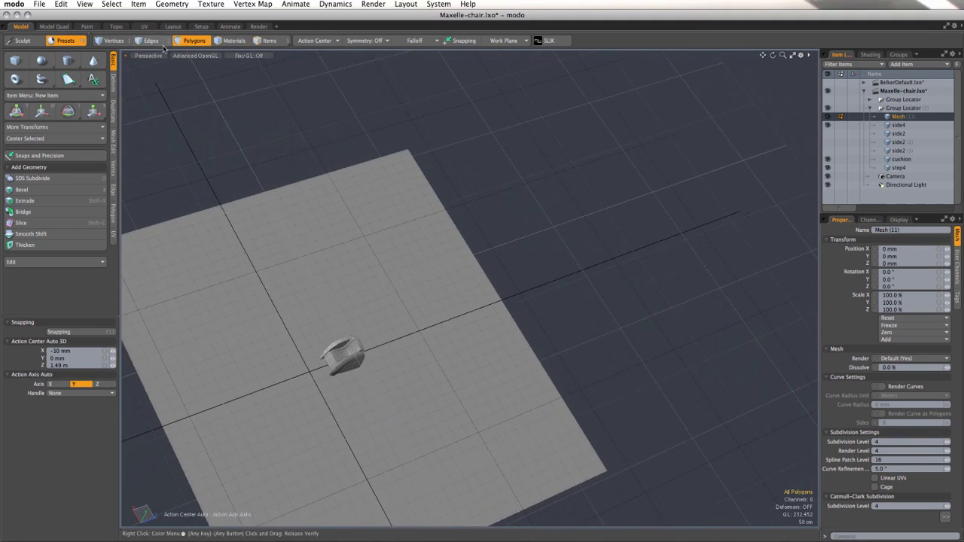
pyautogui.click(155, 44)
pyautogui.click(480, 247)
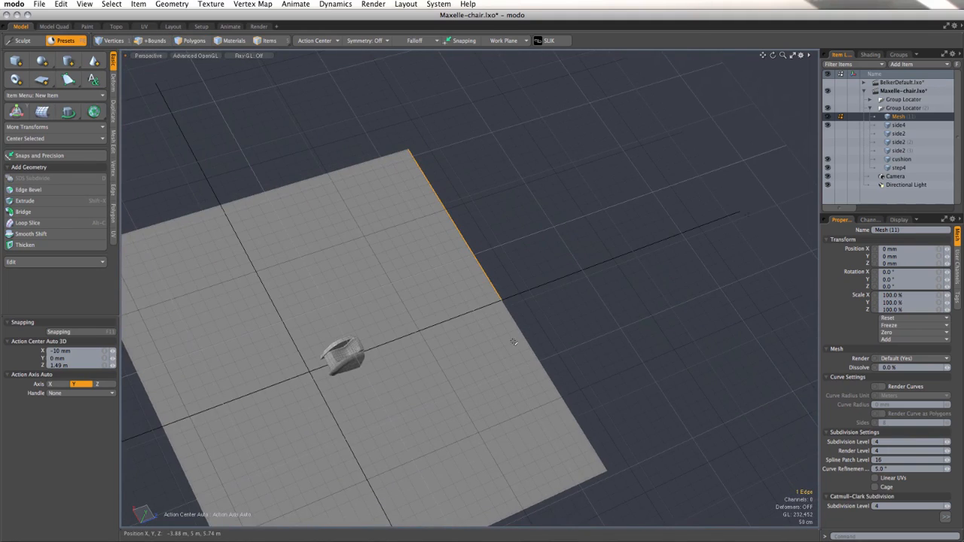
pyautogui.keyDown('shift'); pyautogui.click(529, 331); pyautogui.keyUp('shift')
pyautogui.press('z')
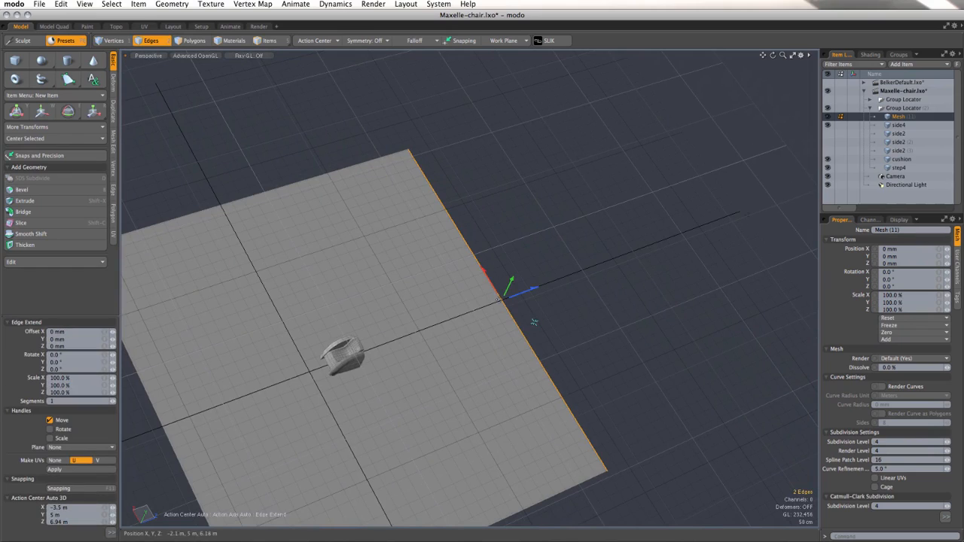
pyautogui.moveTo(510, 300); pyautogui.dragTo(782, 119)
pyautogui.press('q')
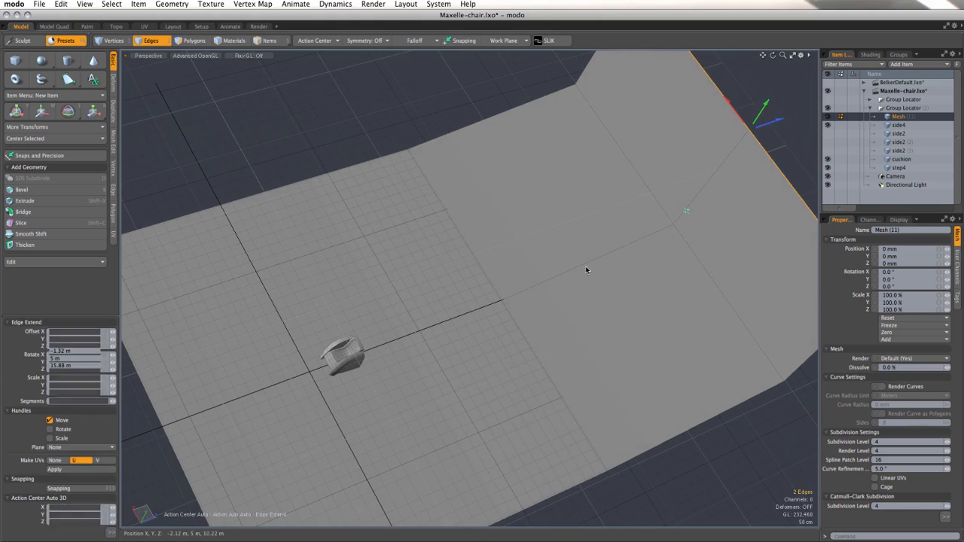
# Step: Convert the floor and back wall mesh to Catmull-Clark subdivision so it forms a smoothly curved backdrop
pyautogui.scroll(-3, 586, 265)
pyautogui.keyDown('alt'); pyautogui.moveTo(585, 266); pyautogui.dragTo(572, 214); pyautogui.keyUp('alt')
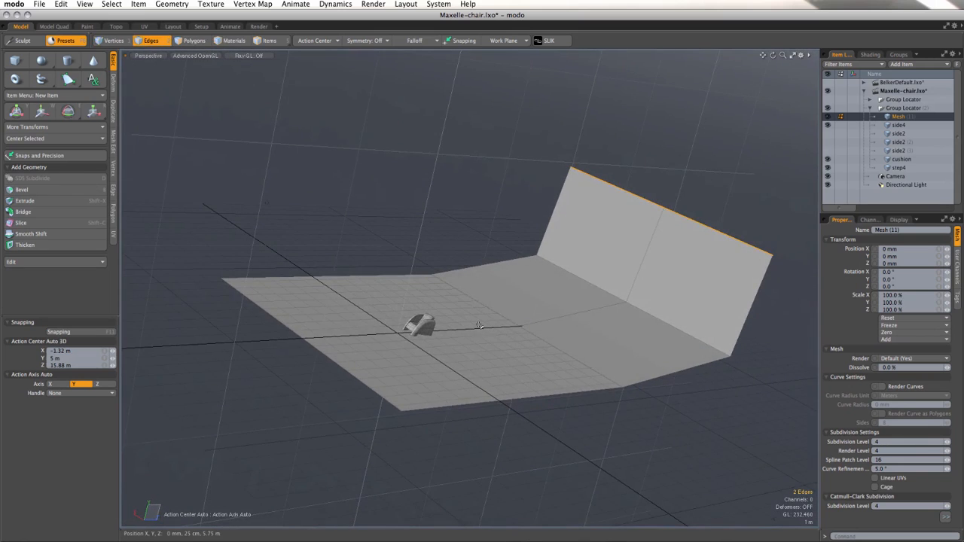
pyautogui.scroll(5, 487, 318)
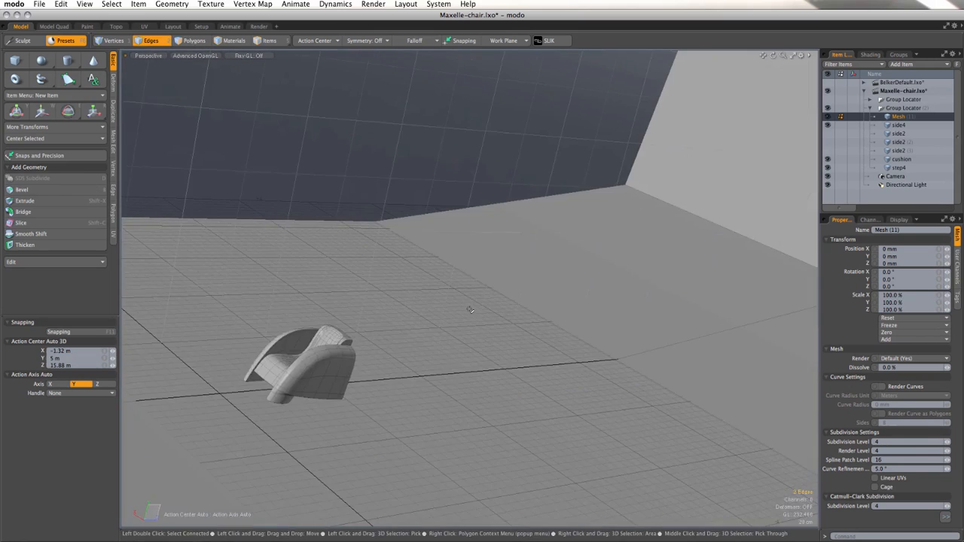
pyautogui.scroll(-2, 471, 309)
pyautogui.press('3')
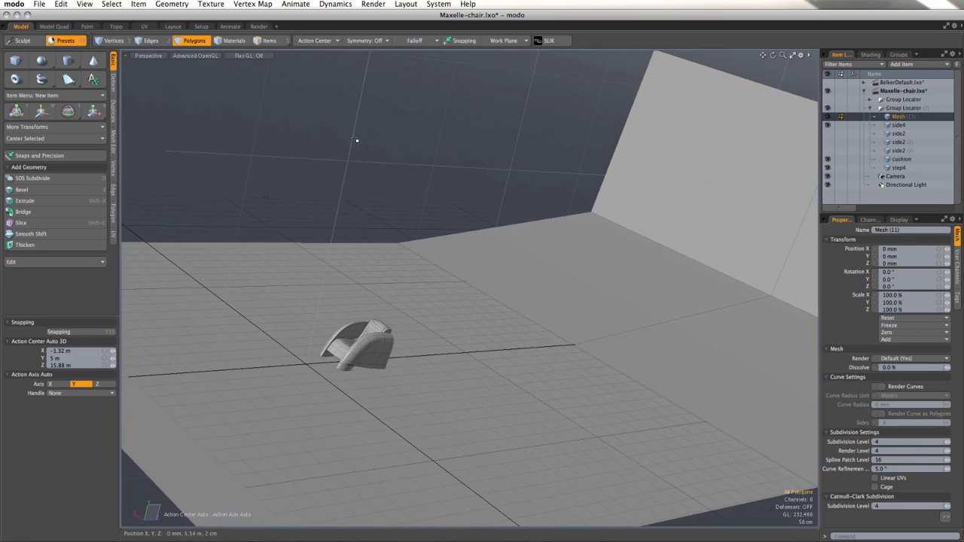
pyautogui.press('Tab')
pyautogui.press('Tab')
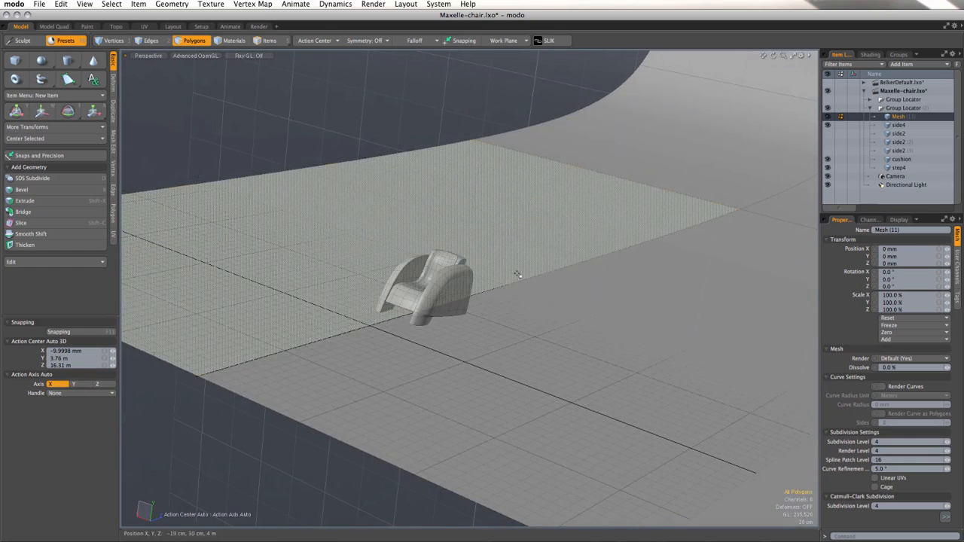
# Step: Select all polygons of the backdrop and assign them a material named floor
pyautogui.doubleClick(518, 275)
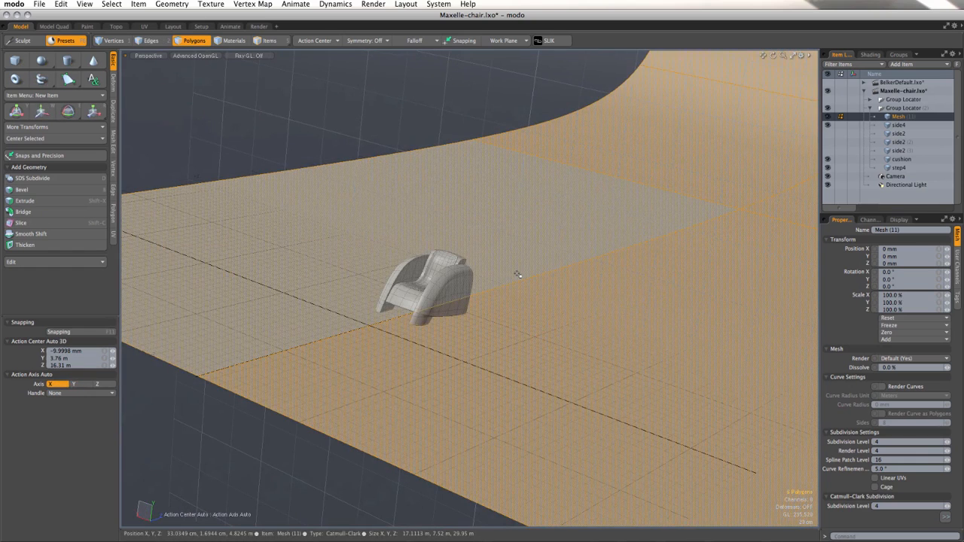
pyautogui.press('m')
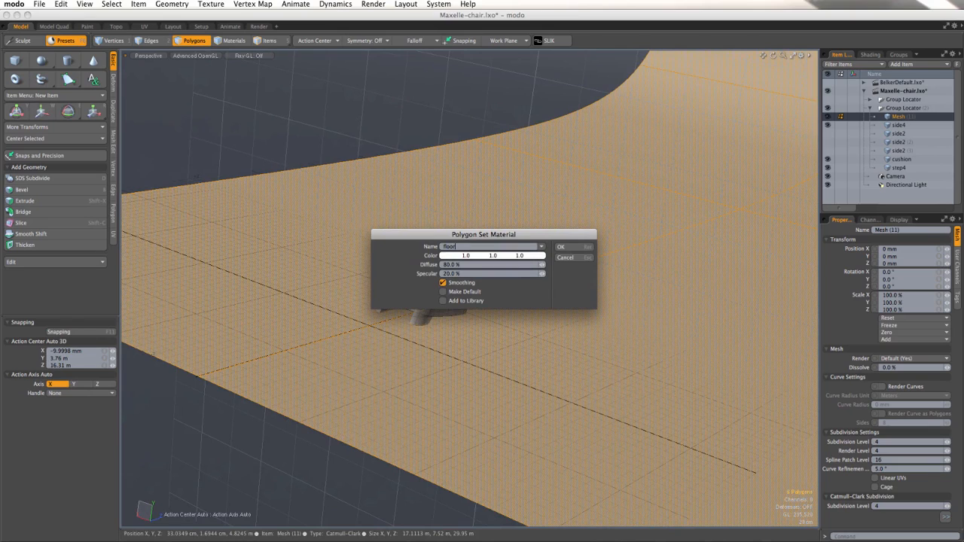
pyautogui.press('Return')
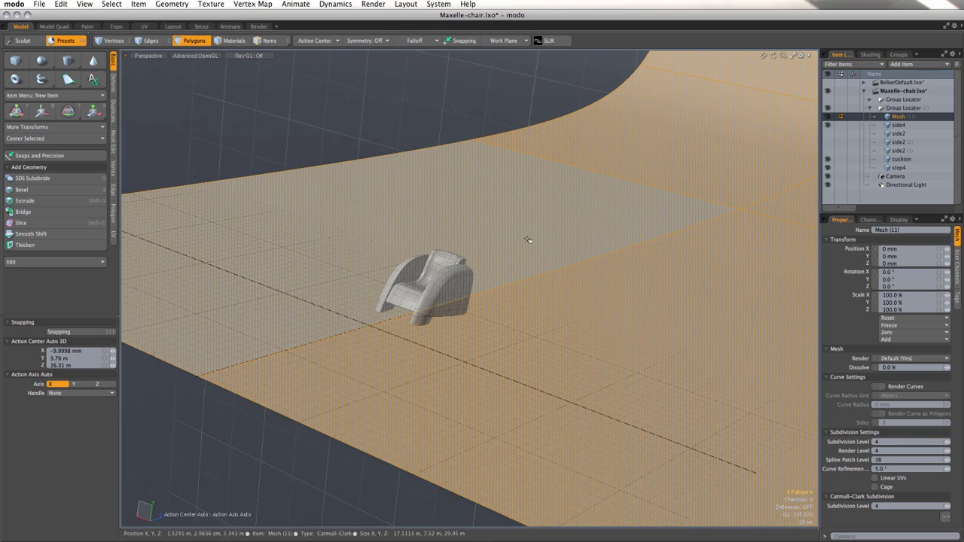
# Step: Select the side4 and step4 items together and assign them a material named chair
pyautogui.click(268, 40)
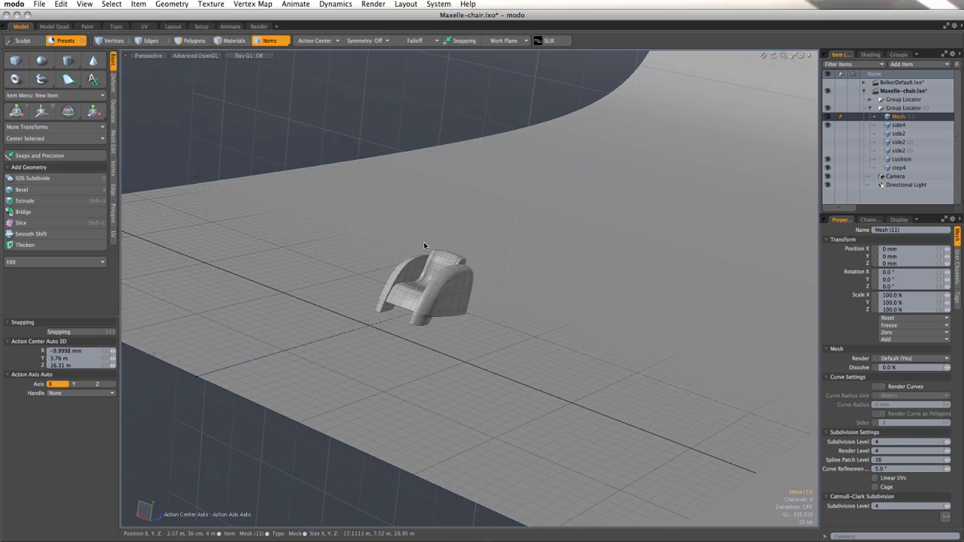
pyautogui.click(442, 294)
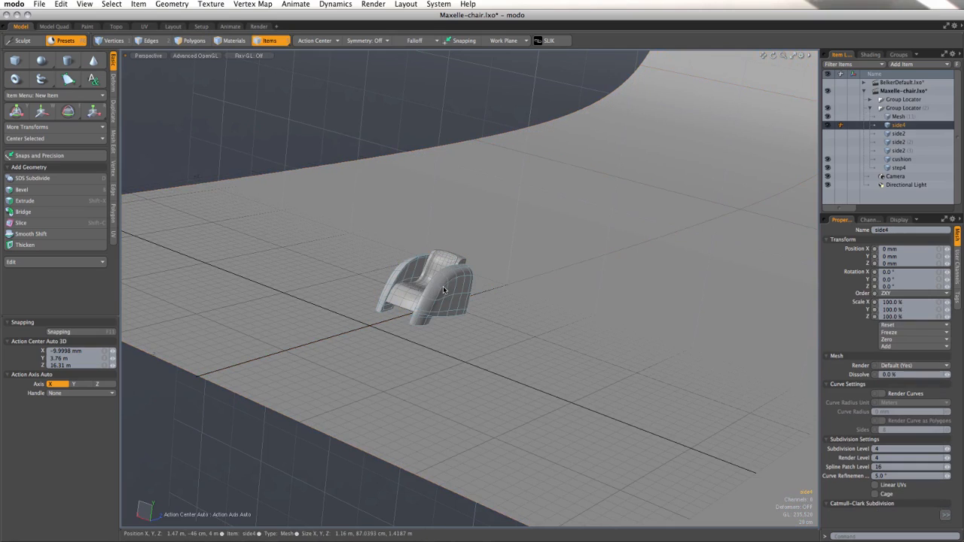
pyautogui.keyDown('shift'); pyautogui.click(411, 309); pyautogui.keyUp('shift')
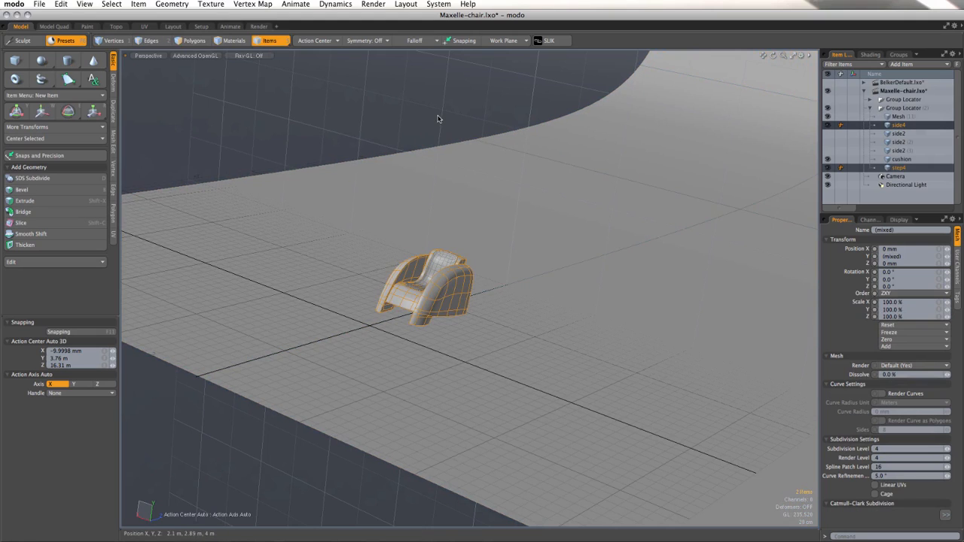
pyautogui.scroll(7, 437, 291)
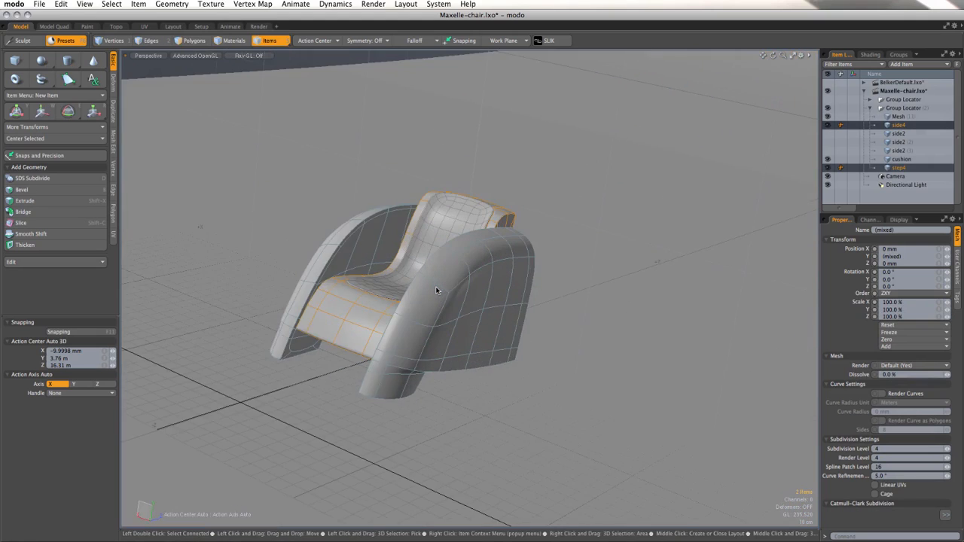
pyautogui.press('m')
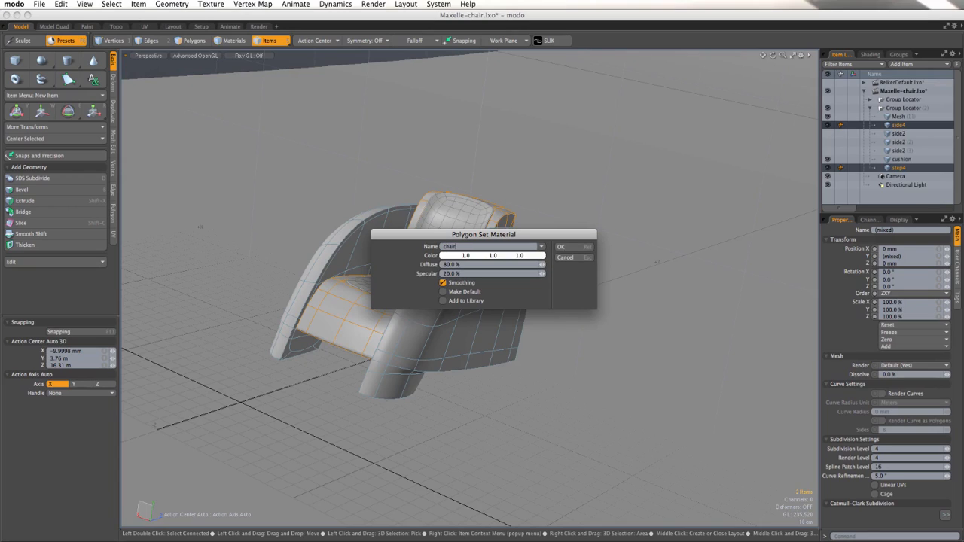
pyautogui.press('Return')
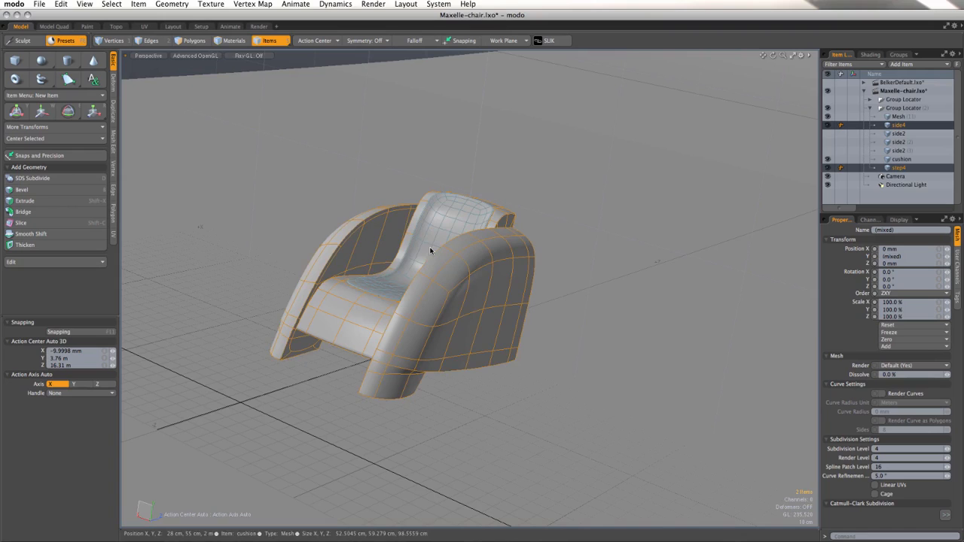
# Step: Select the cushion item and assign it a material named insert
pyautogui.click(433, 251)
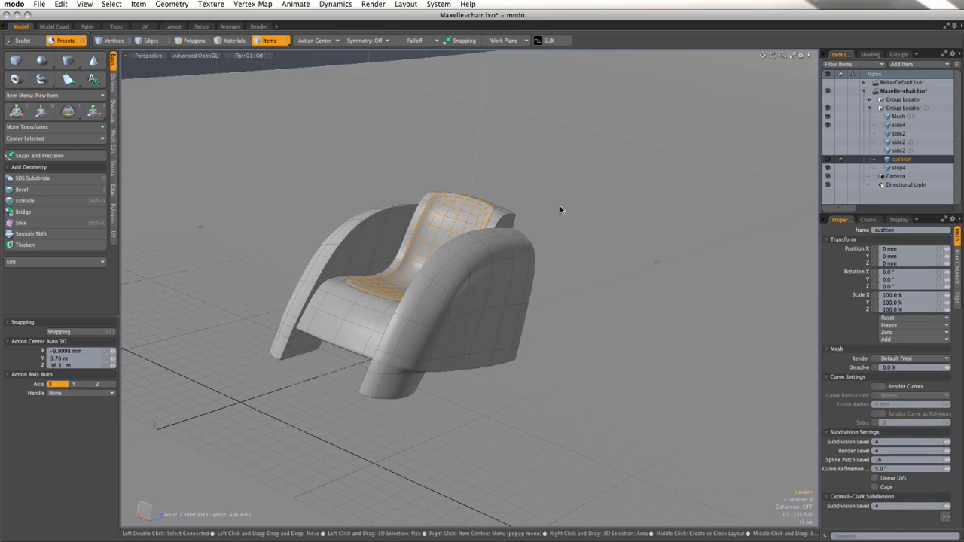
pyautogui.press('m')
pyautogui.press('BackSpace')
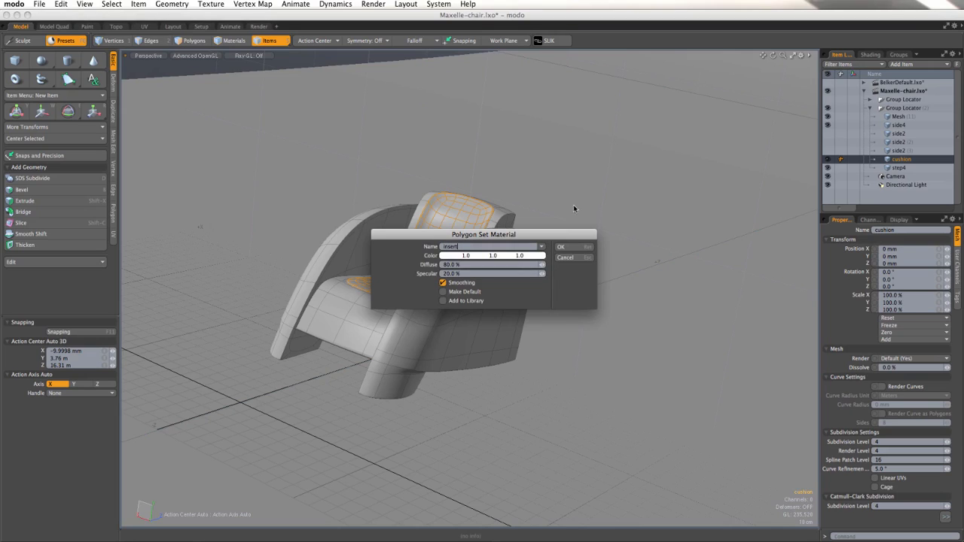
pyautogui.click(585, 244)
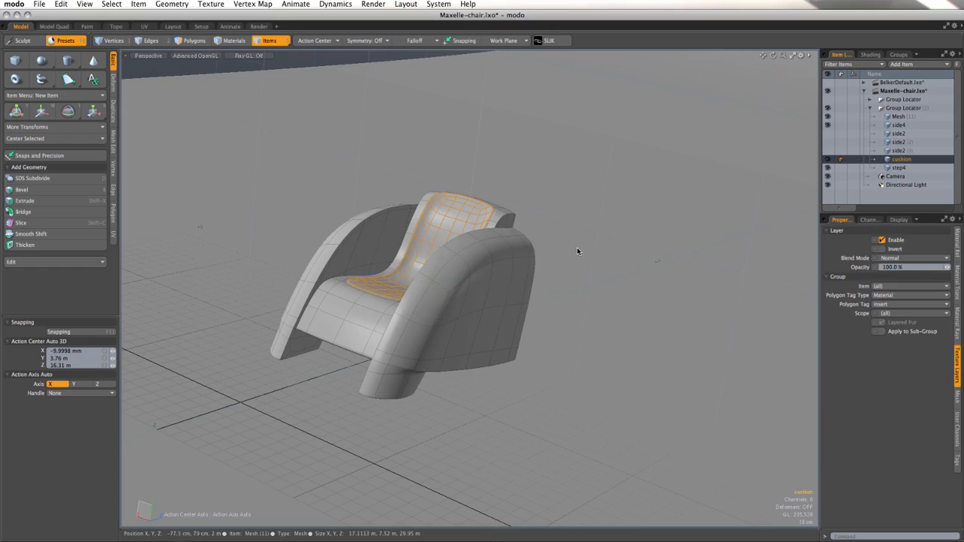
# Step: Switch to the Render layout and expand the insert, chair and floor material groups in the Shader Tree
pyautogui.keyDown('alt'); pyautogui.moveTo(520, 260); pyautogui.dragTo(581, 292); pyautogui.keyUp('alt')
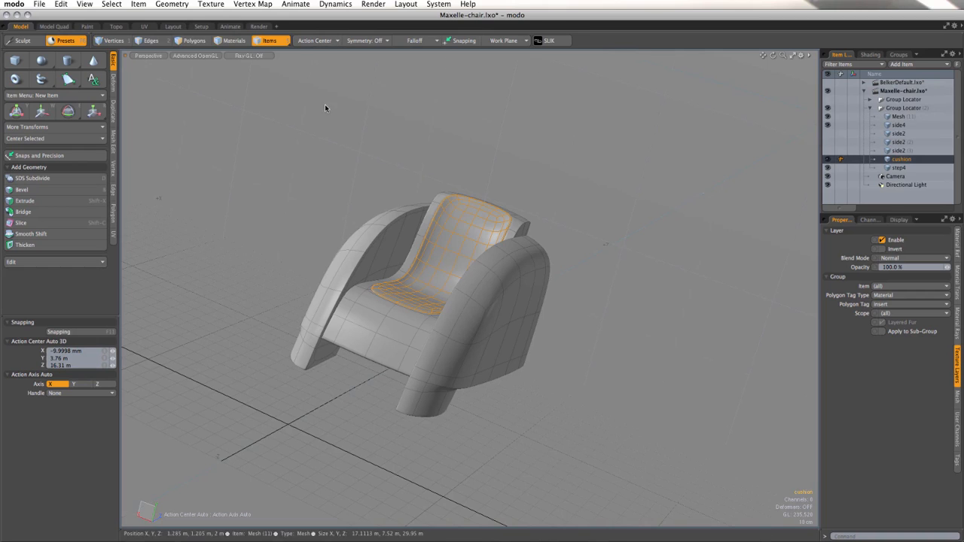
pyautogui.keyDown('alt'); pyautogui.moveTo(354, 173); pyautogui.dragTo(527, 196); pyautogui.keyUp('alt')
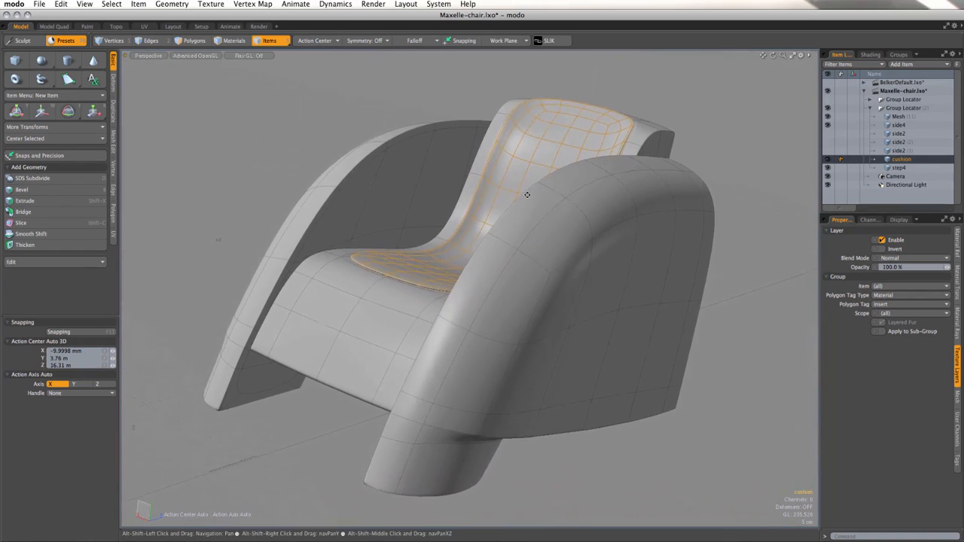
pyautogui.click(259, 27)
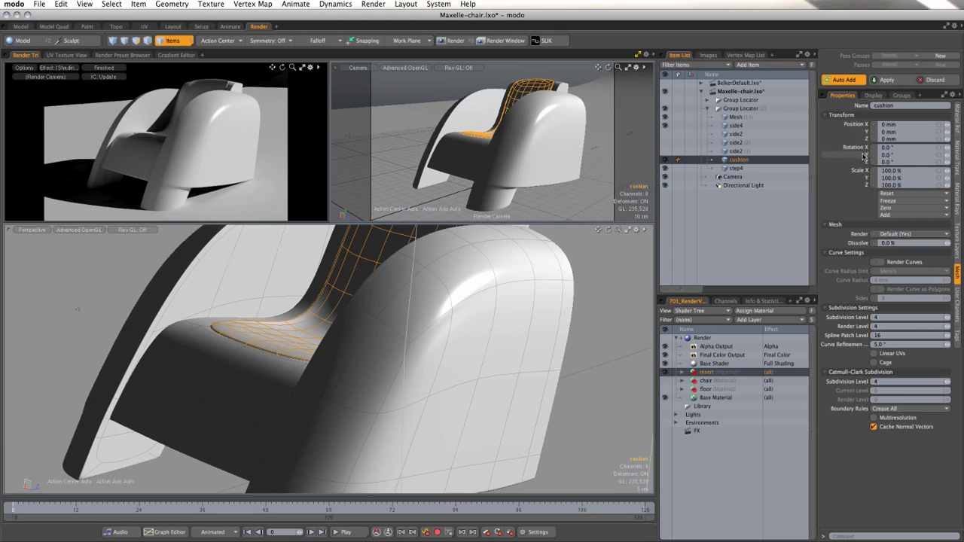
pyautogui.click(682, 373)
pyautogui.click(683, 389)
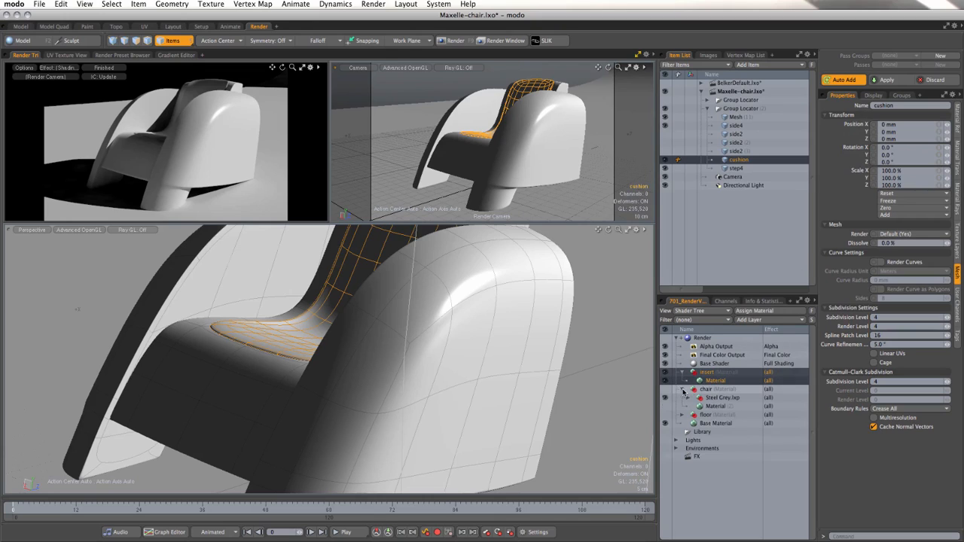
pyautogui.click(682, 415)
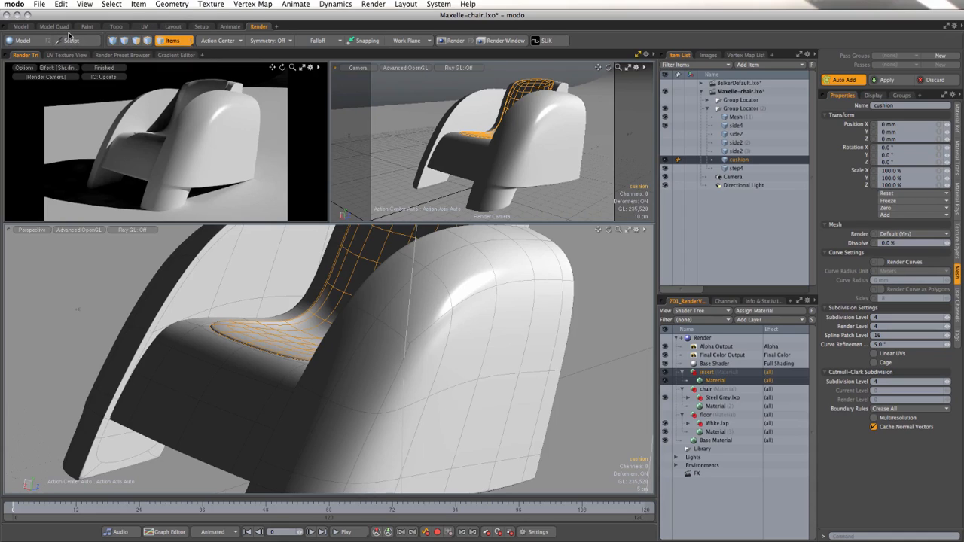
# Step: Add the Large 01 environment preset from the 9b SLIK assemblies to the scene and check it in the render preview
pyautogui.click(23, 27)
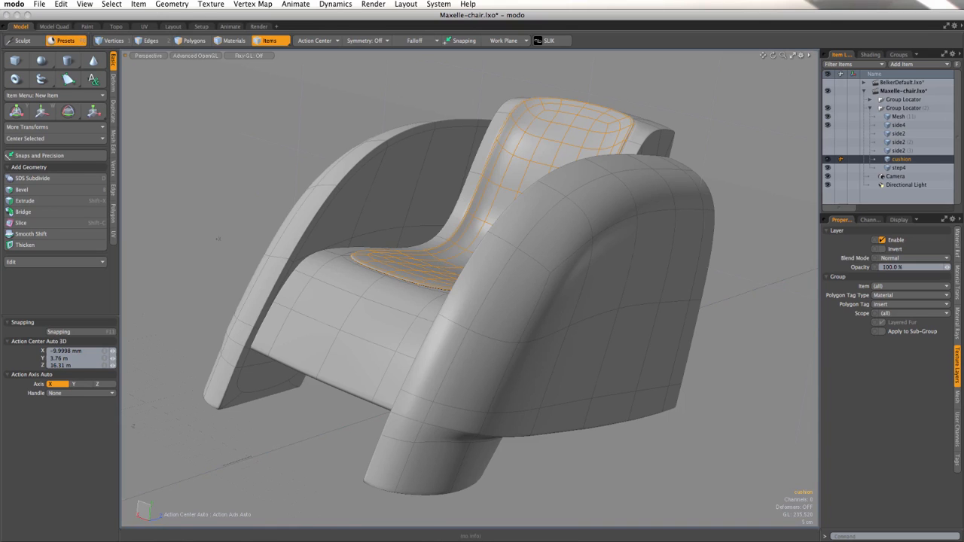
pyautogui.click(66, 39)
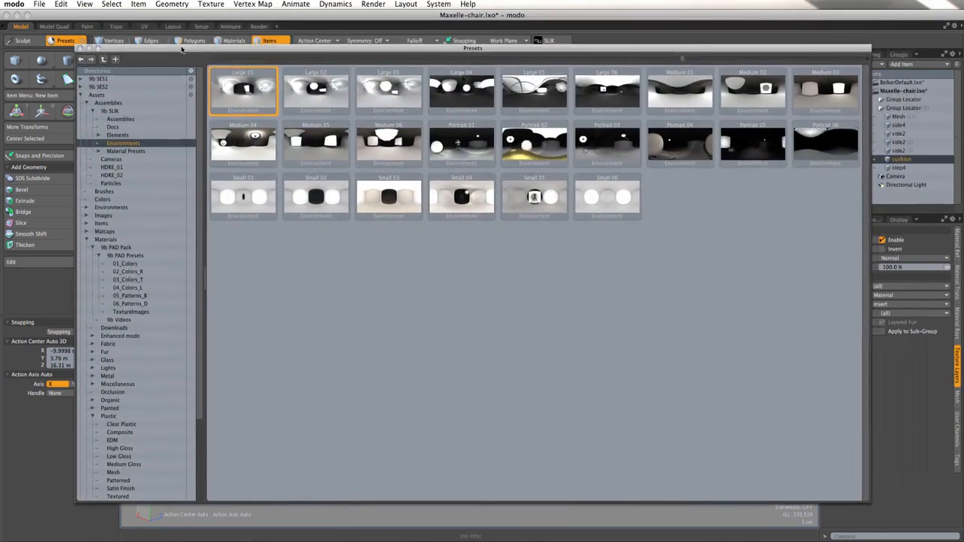
pyautogui.click(80, 48)
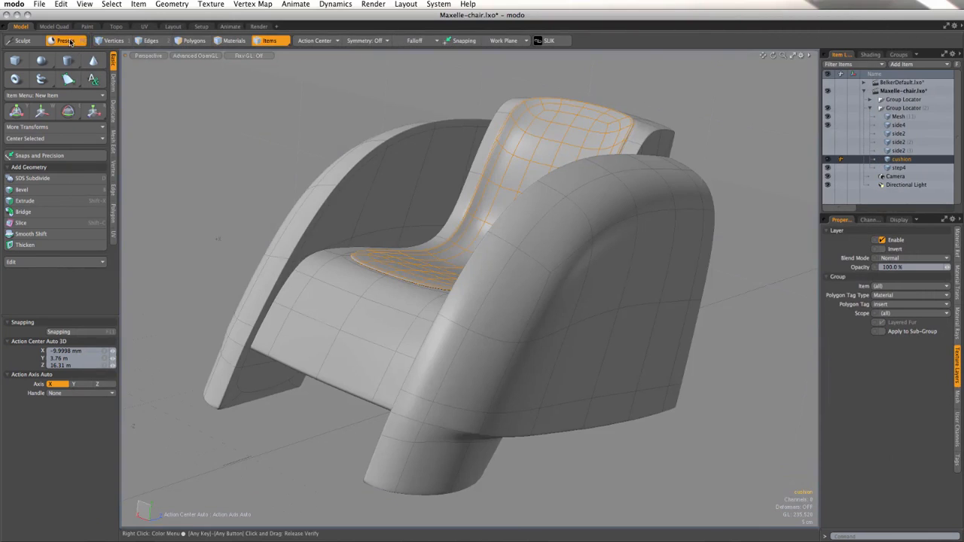
pyautogui.click(70, 41)
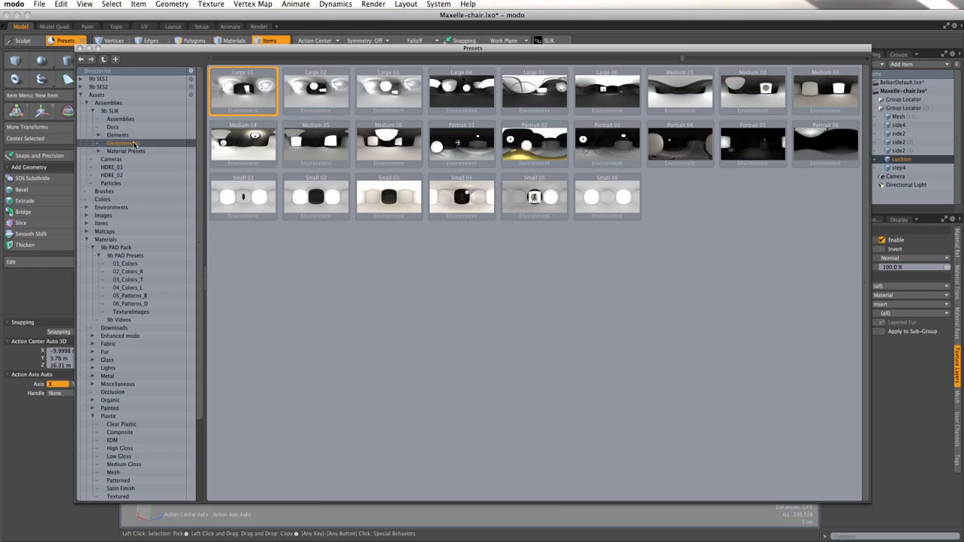
pyautogui.moveTo(233, 53); pyautogui.dragTo(793, 230)
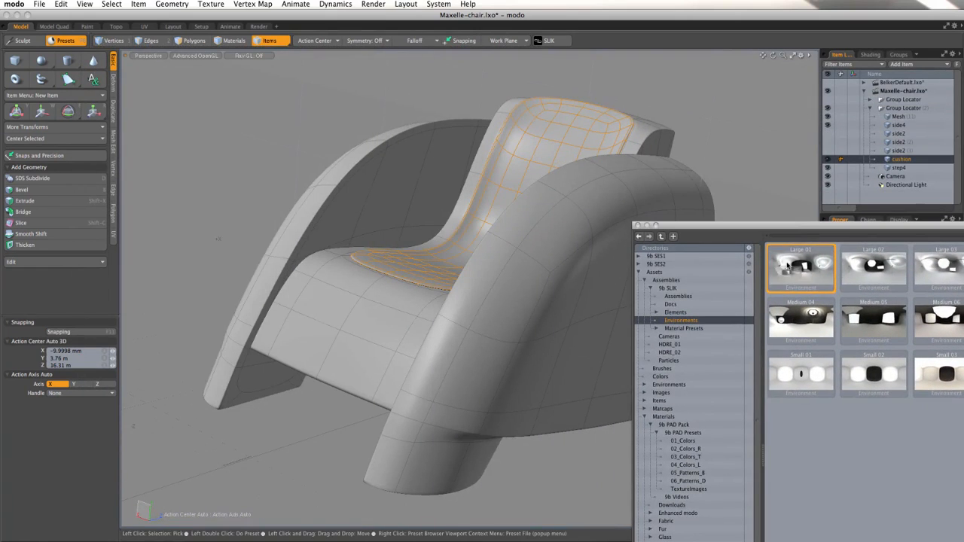
pyautogui.moveTo(787, 265); pyautogui.dragTo(756, 123)
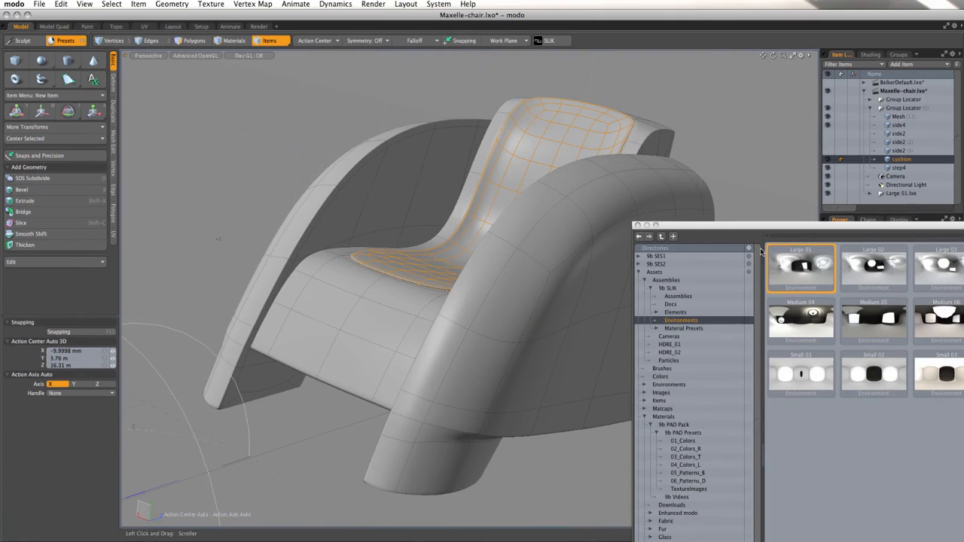
pyautogui.scroll(-8, 483, 284)
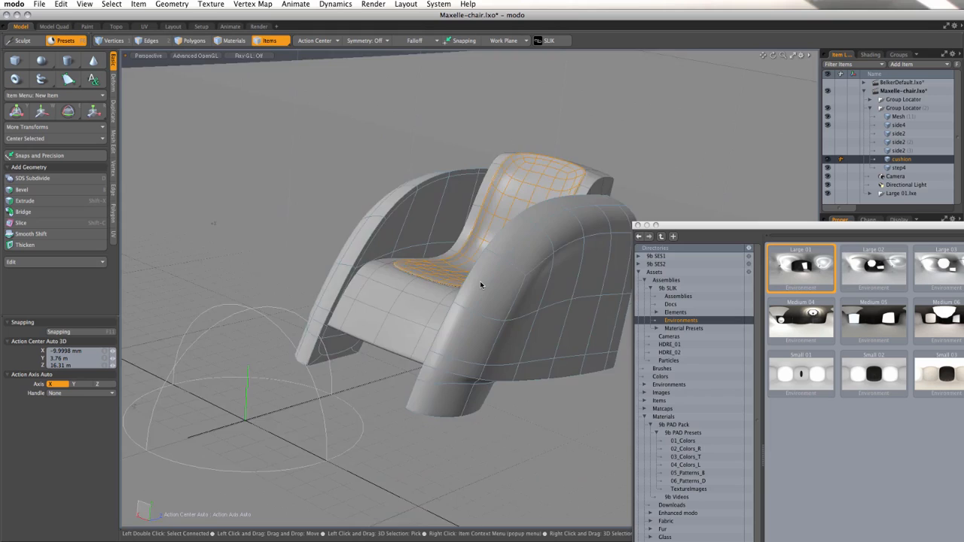
pyautogui.click(258, 27)
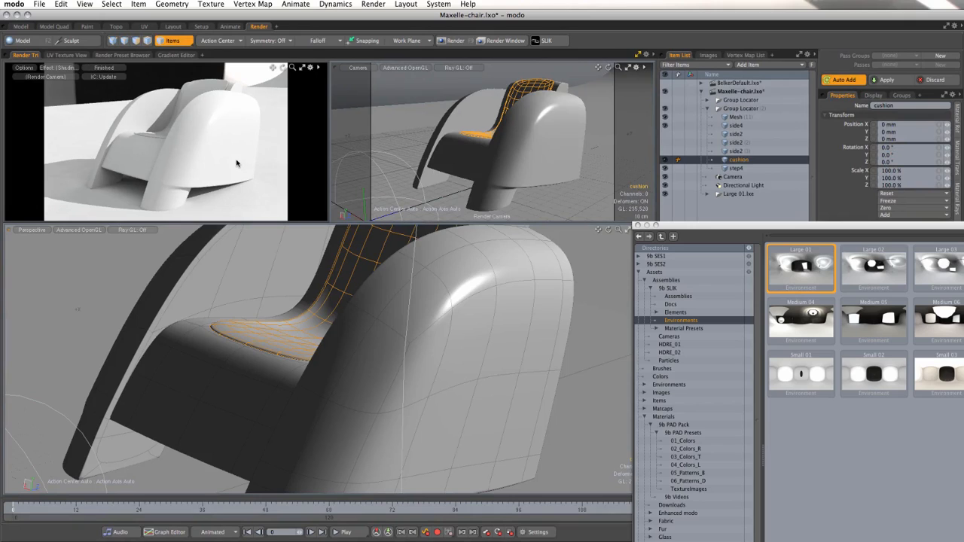
# Step: Browse the 9b PAD Pack color presets and the Indoor, Outdoor and Studio environment presets
pyautogui.moveTo(688, 228); pyautogui.dragTo(712, 235)
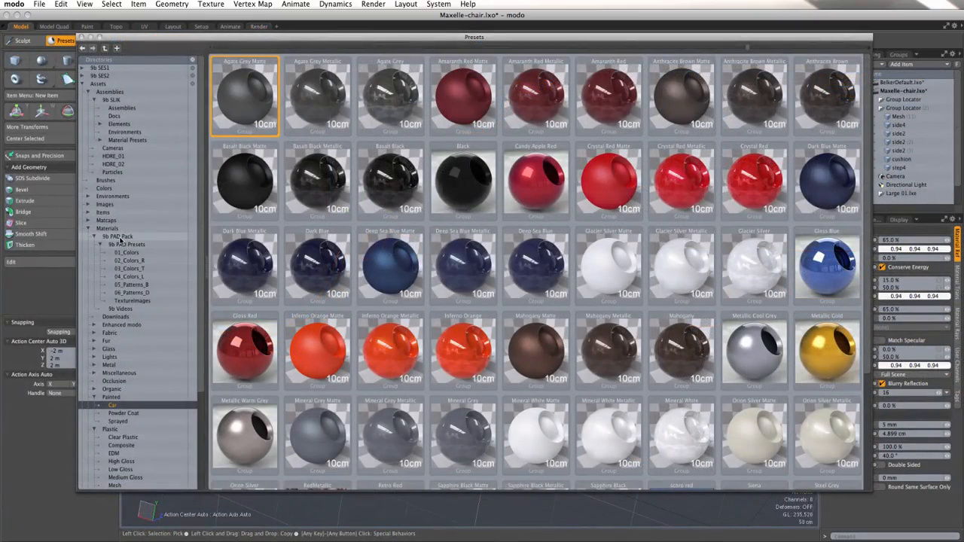
pyautogui.click(121, 237)
pyautogui.click(130, 252)
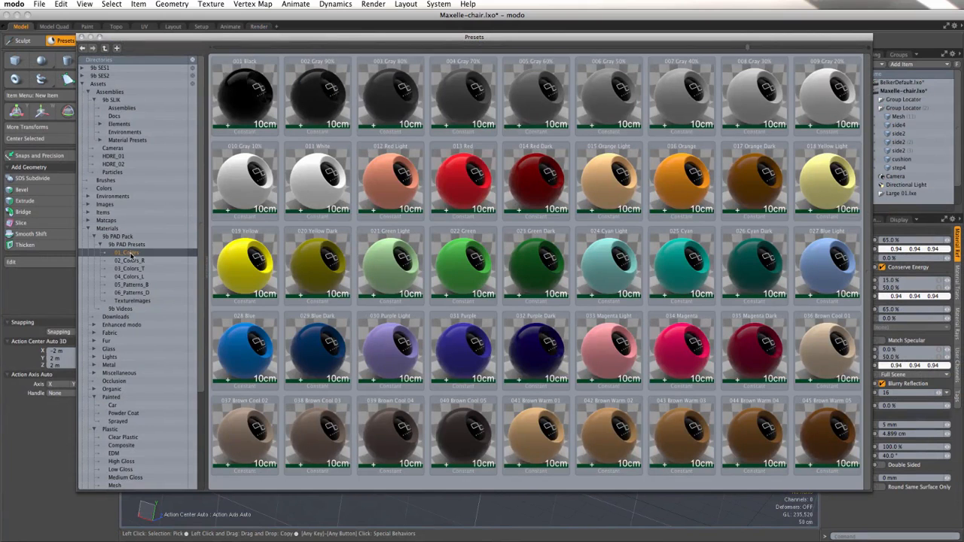
pyautogui.click(134, 260)
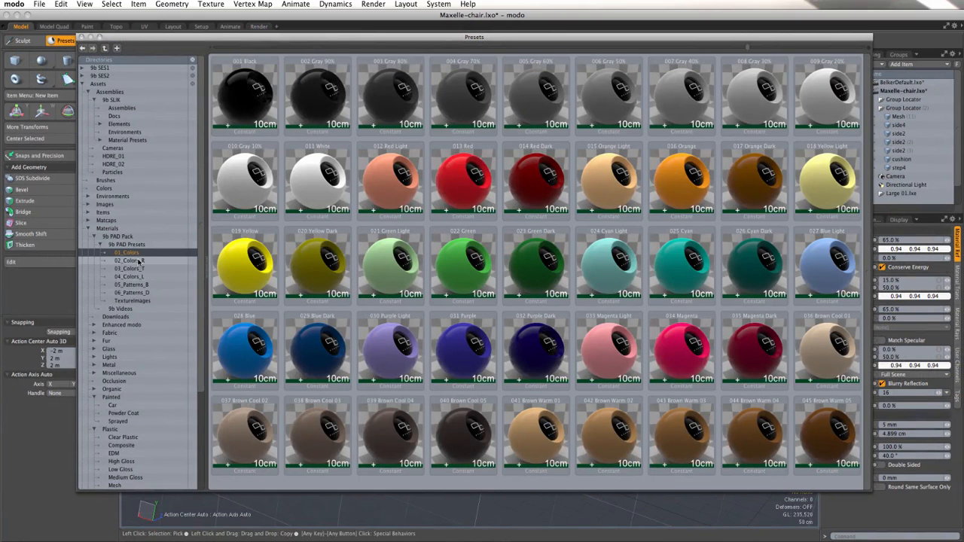
pyautogui.click(129, 269)
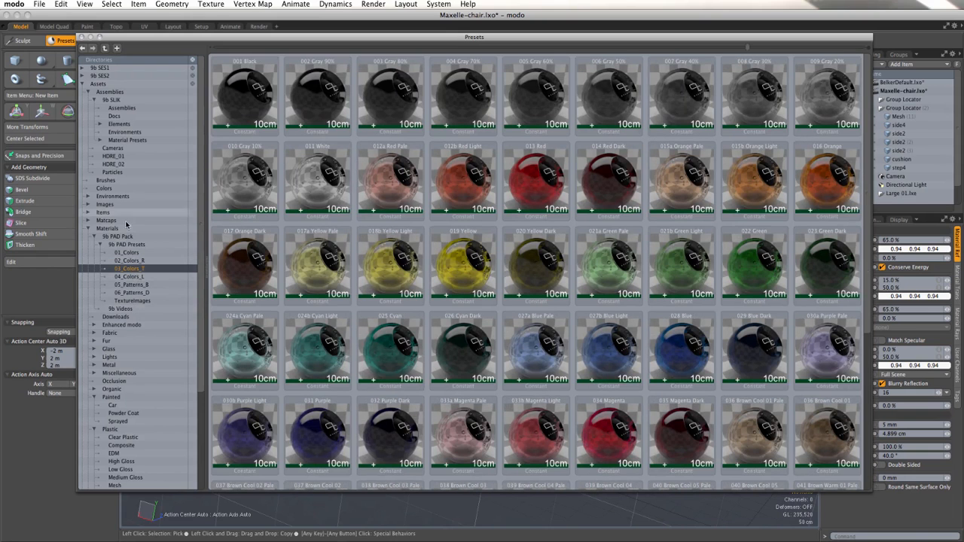
pyautogui.click(117, 197)
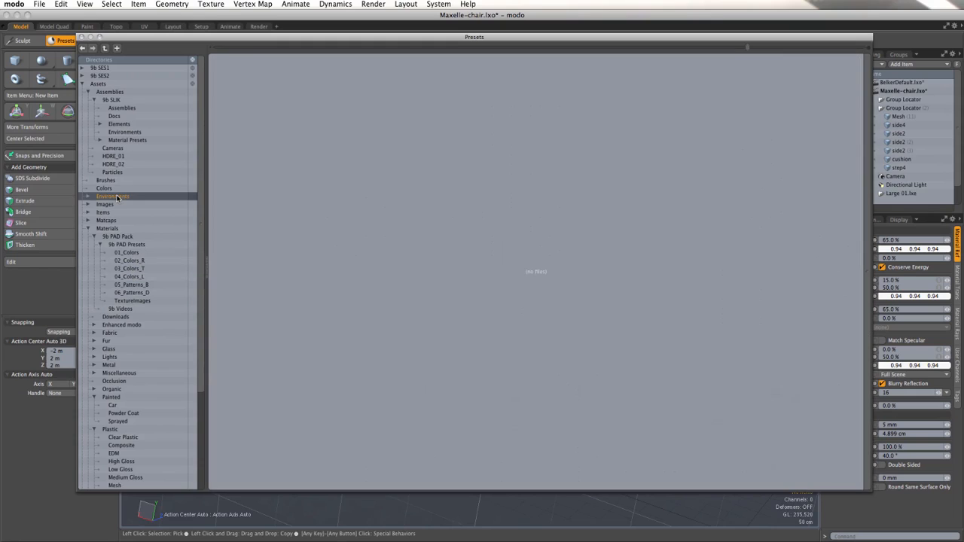
pyautogui.click(88, 196)
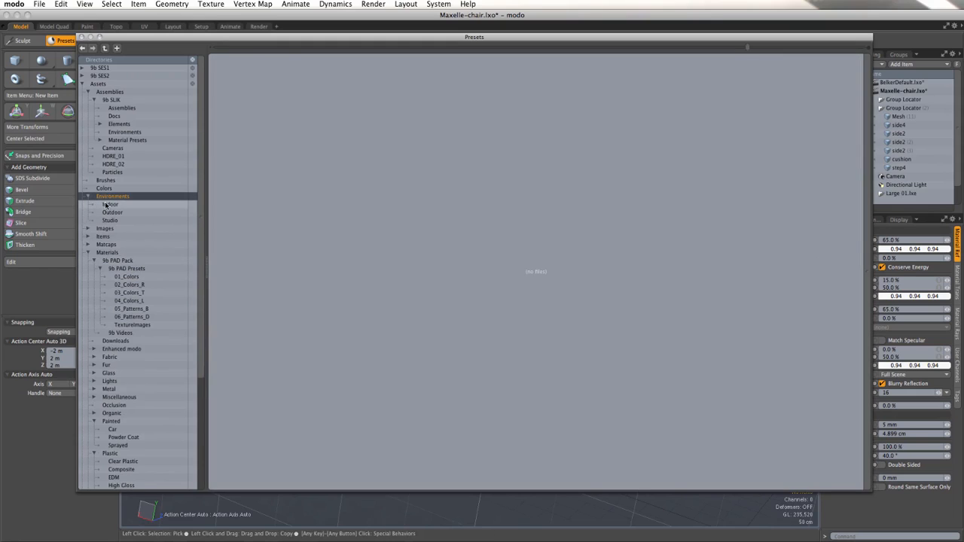
pyautogui.click(110, 205)
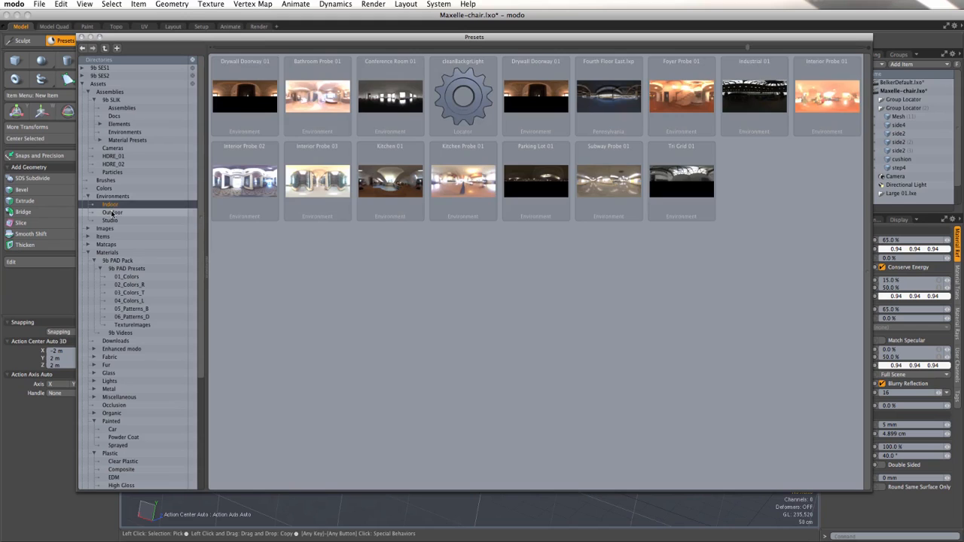
pyautogui.click(112, 212)
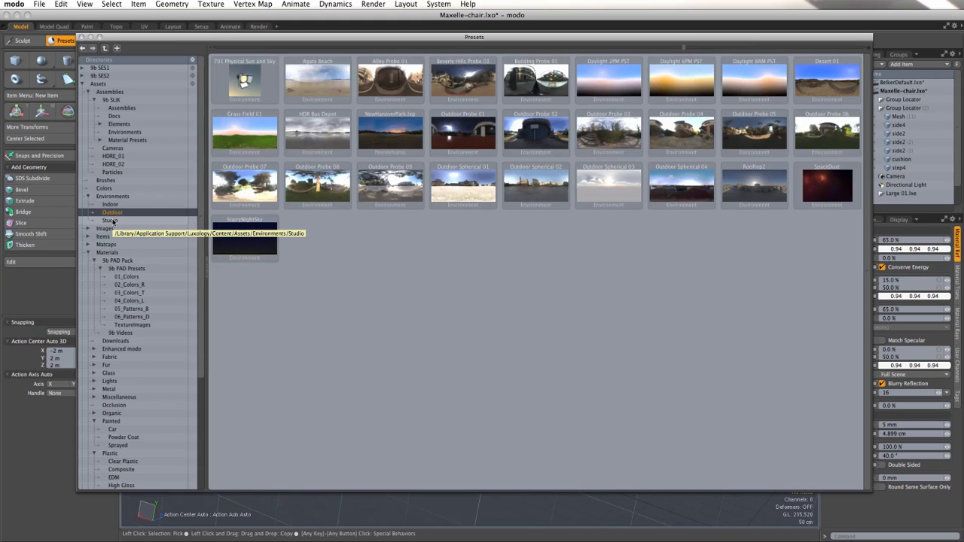
pyautogui.click(111, 221)
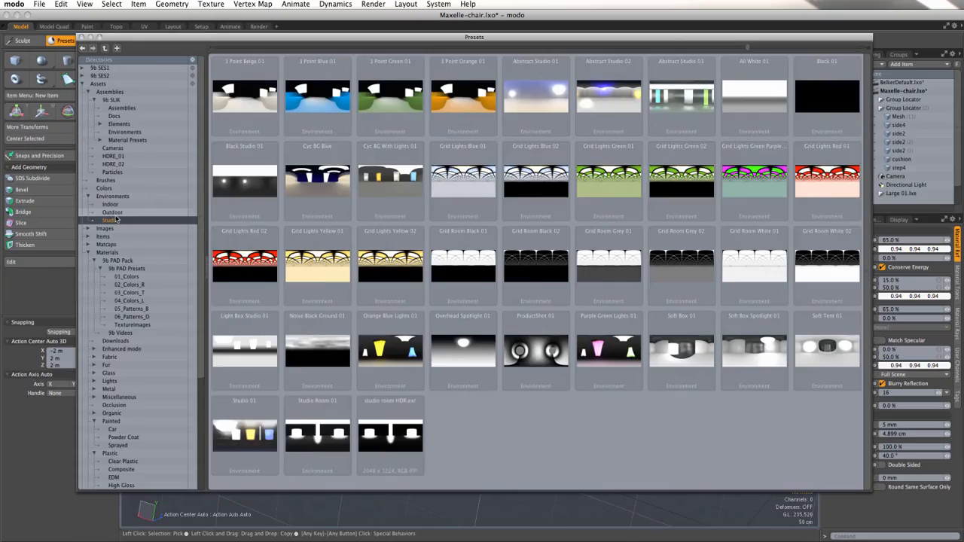
# Step: Apply the Inferno Orange car paint preset to the chair material and Agate Grey Matte to the floor material
pyautogui.moveTo(214, 452); pyautogui.dragTo(712, 418)
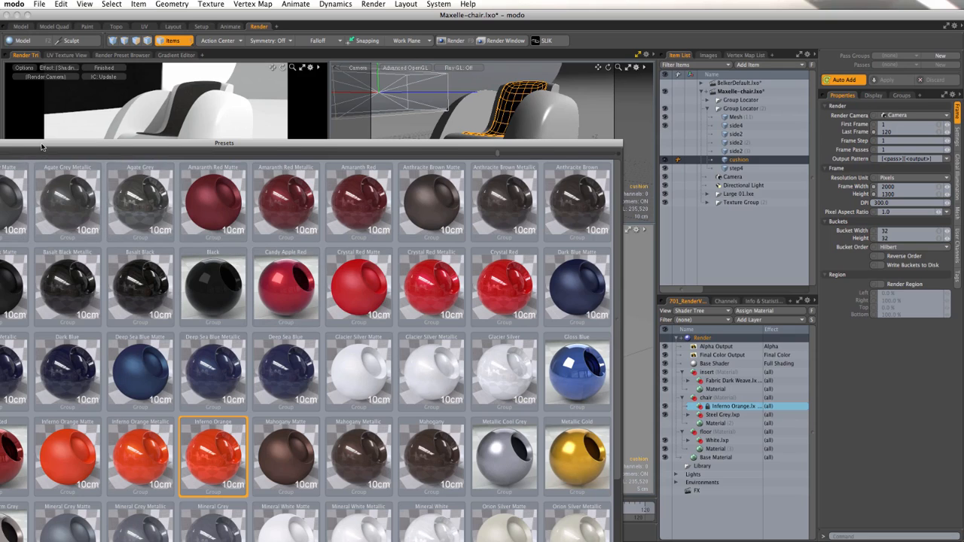
pyautogui.moveTo(42, 147); pyautogui.dragTo(86, 147)
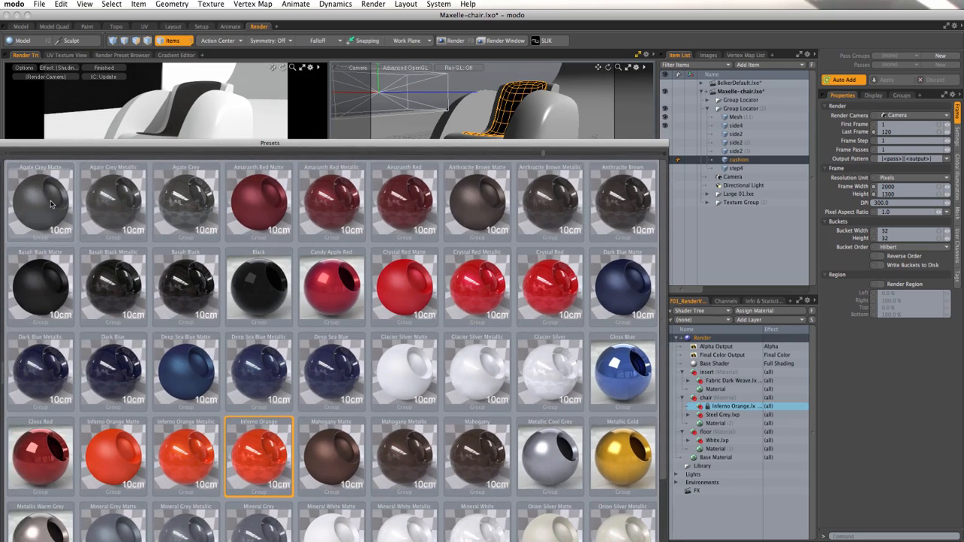
pyautogui.moveTo(51, 204); pyautogui.dragTo(717, 459)
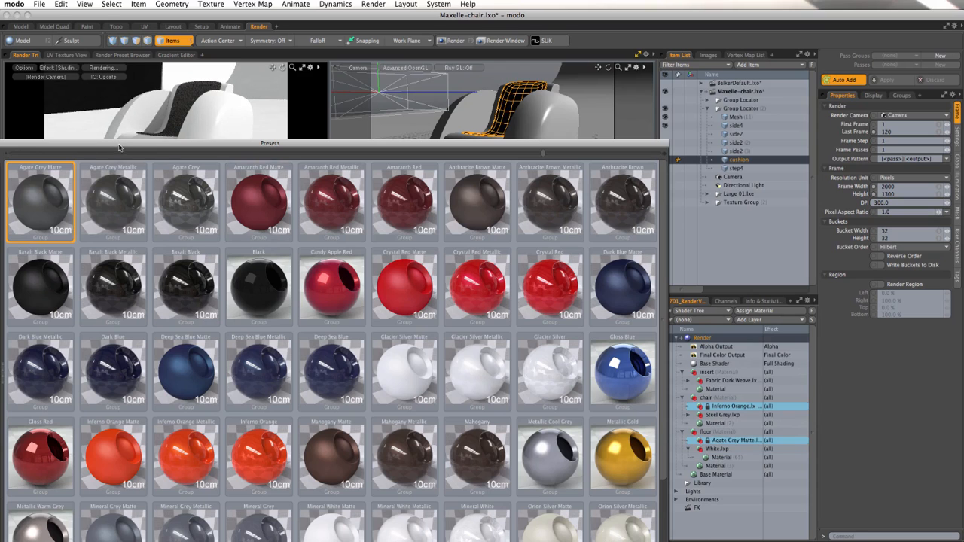
pyautogui.moveTo(119, 146); pyautogui.dragTo(445, 146)
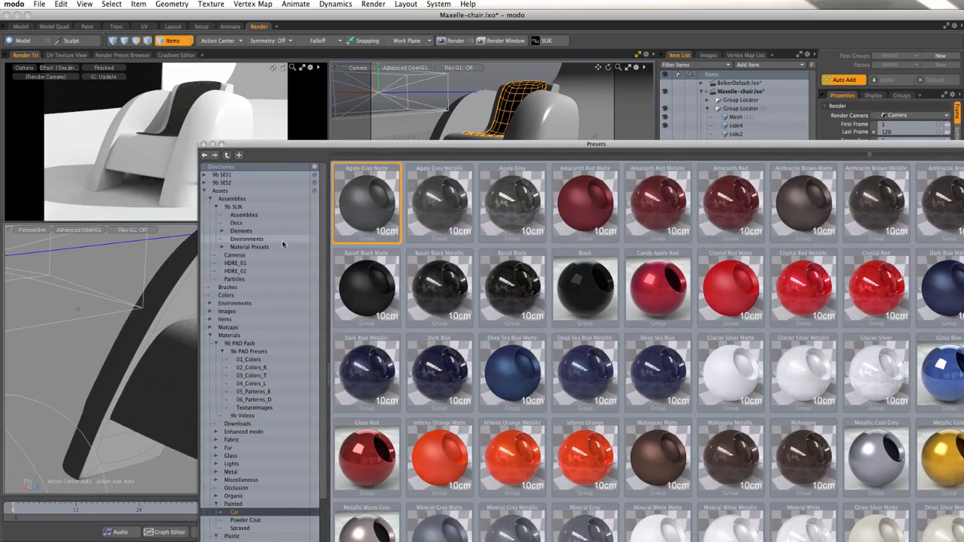
pyautogui.click(205, 145)
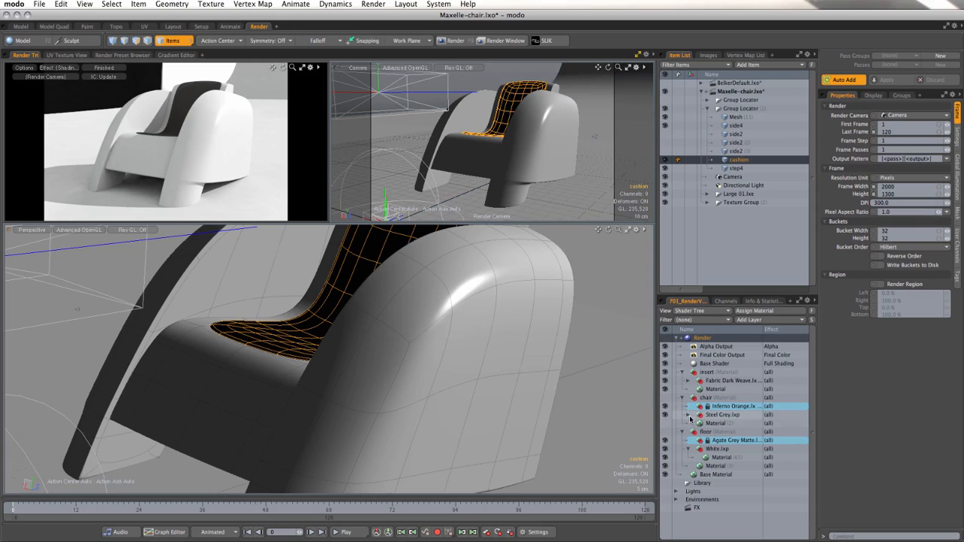
pyautogui.click(666, 406)
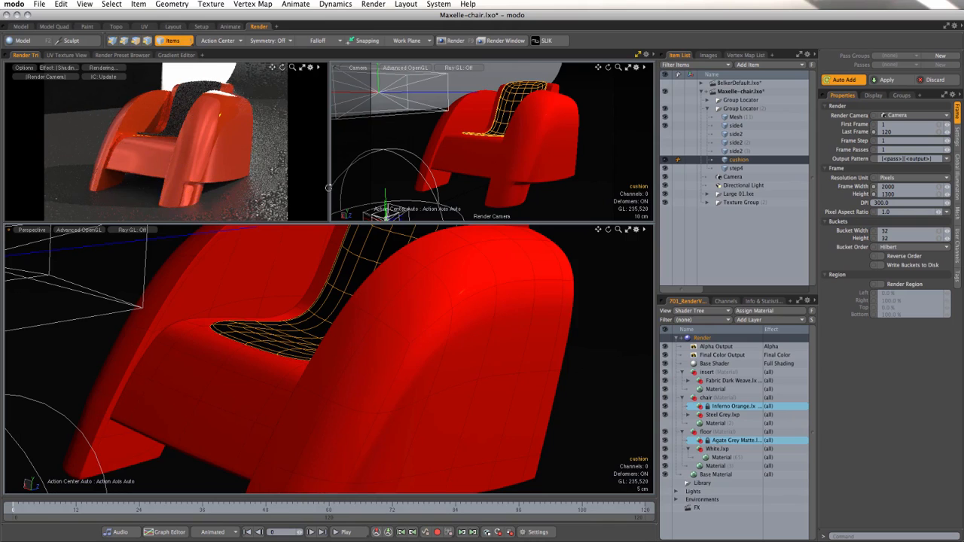
# Step: Reposition the render camera so it views the chair almost straight from the front
pyautogui.keyDown('alt'); pyautogui.moveTo(383, 186); pyautogui.dragTo(418, 189); pyautogui.keyUp('alt')
pyautogui.keyDown('alt'); pyautogui.moveTo(420, 191); pyautogui.dragTo(514, 186); pyautogui.keyUp('alt')
pyautogui.keyDown('alt'); pyautogui.moveTo(422, 193); pyautogui.dragTo(388, 195); pyautogui.keyUp('alt')
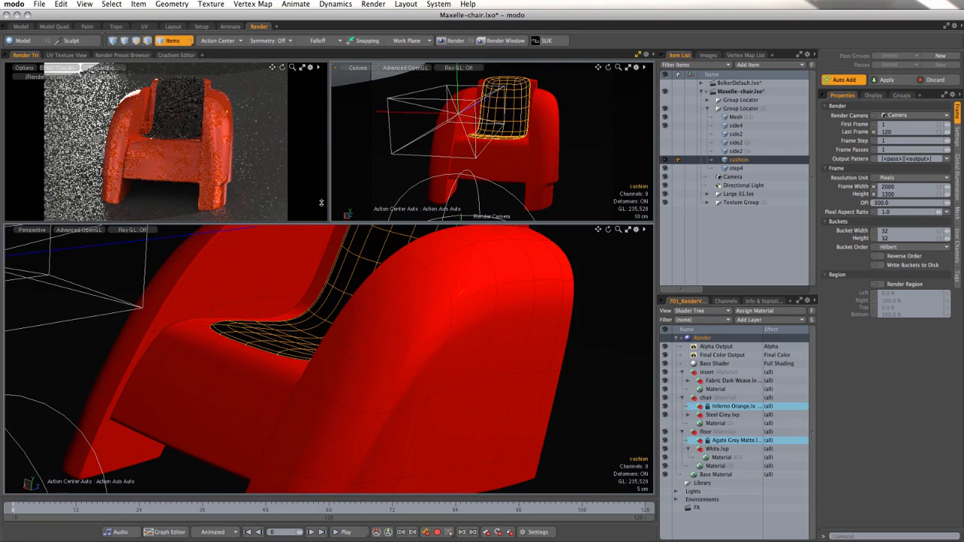
# Step: Scale the floor backdrop mesh to about 277% along its X axis so it extends wider behind the chair
pyautogui.scroll(-10, 442, 330)
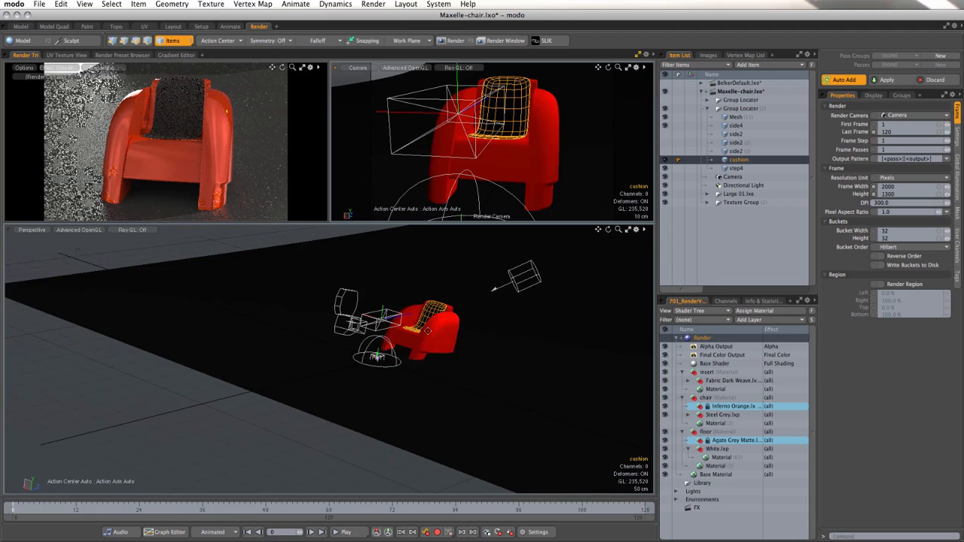
pyautogui.keyDown('alt'); pyautogui.keyDown('shift'); pyautogui.moveTo(428, 332); pyautogui.dragTo(527, 371); pyautogui.keyUp('shift'); pyautogui.keyUp('alt')
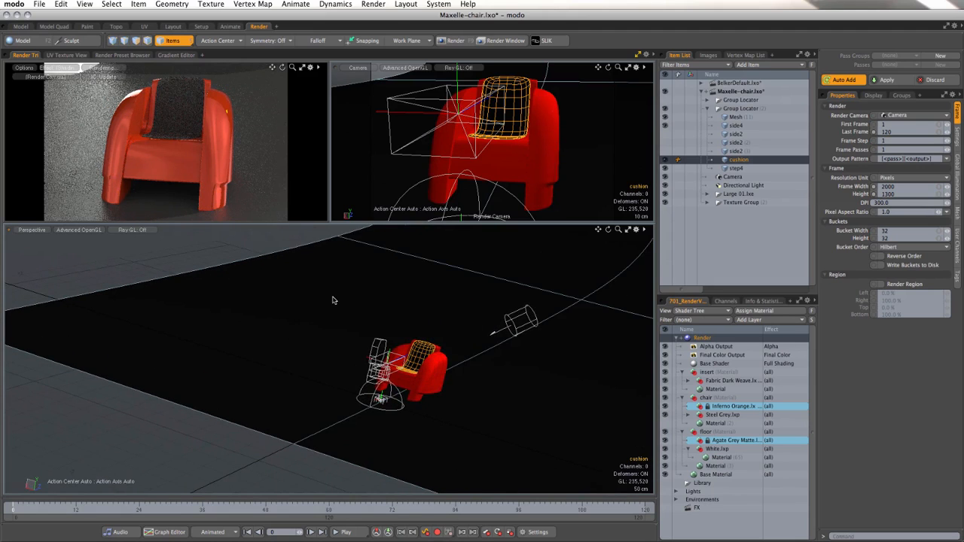
pyautogui.click(333, 300)
pyautogui.press('y')
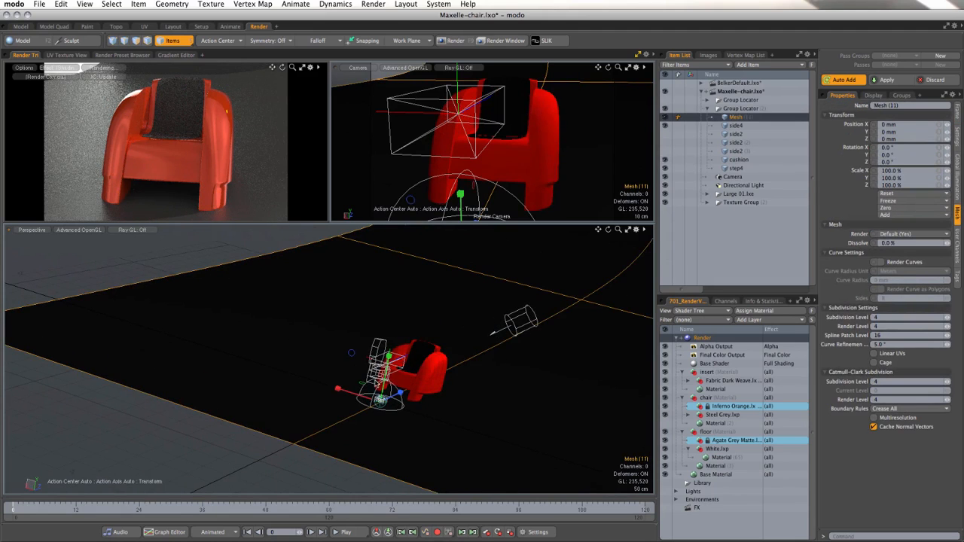
pyautogui.moveTo(338, 389); pyautogui.dragTo(263, 363)
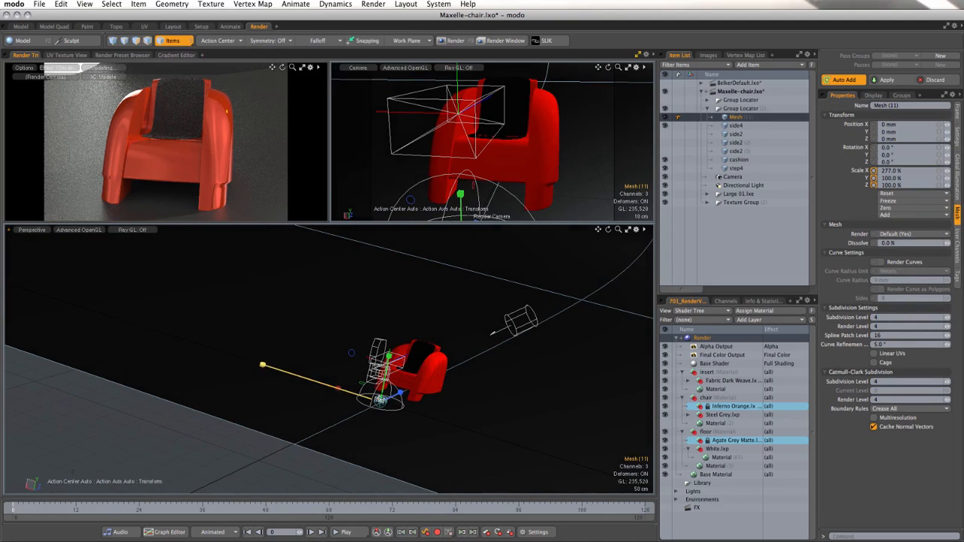
pyautogui.press('q')
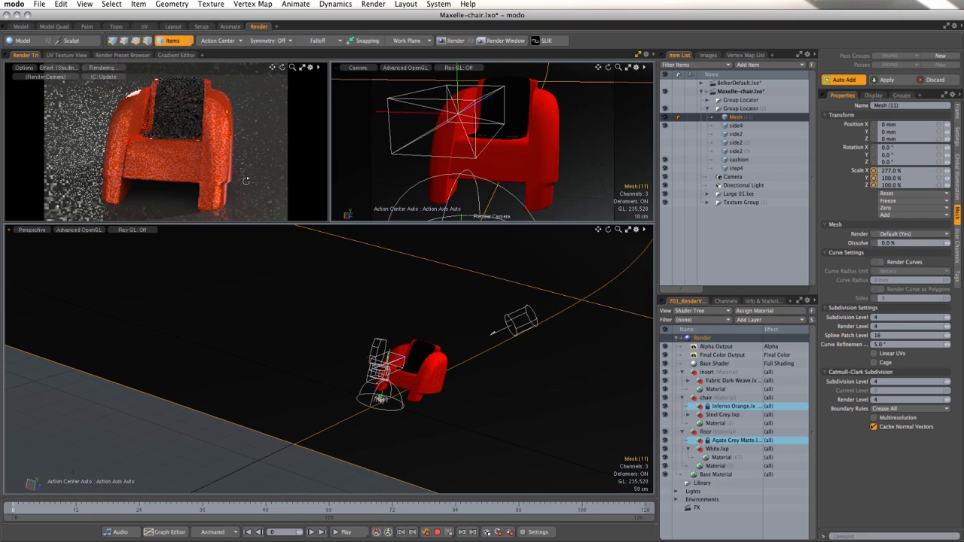
# Step: Swing the render camera round to a three-quarter side view of the chair and rotate the backdrop mesh about 31° around Y
pyautogui.keyDown('alt'); pyautogui.moveTo(245, 183); pyautogui.dragTo(186, 179); pyautogui.keyUp('alt')
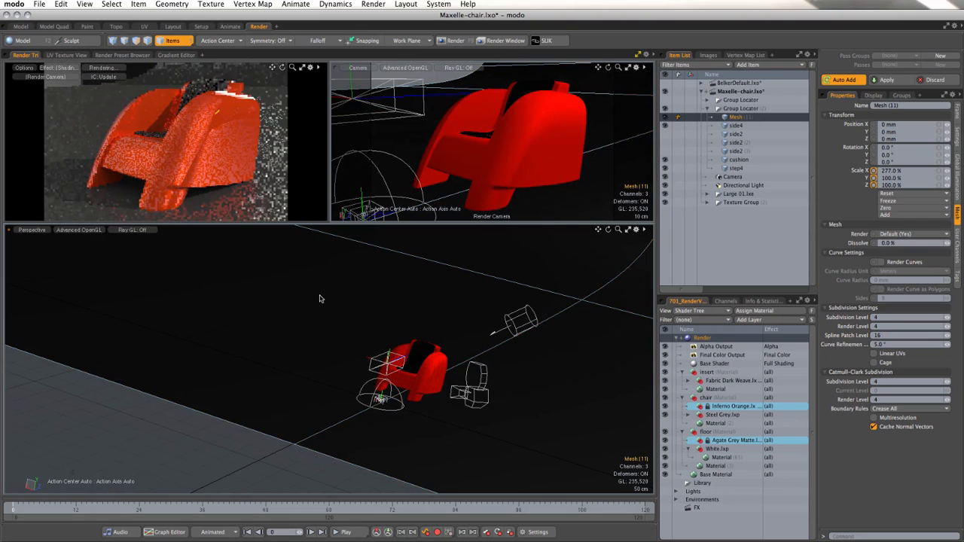
pyautogui.scroll(-5, 321, 301)
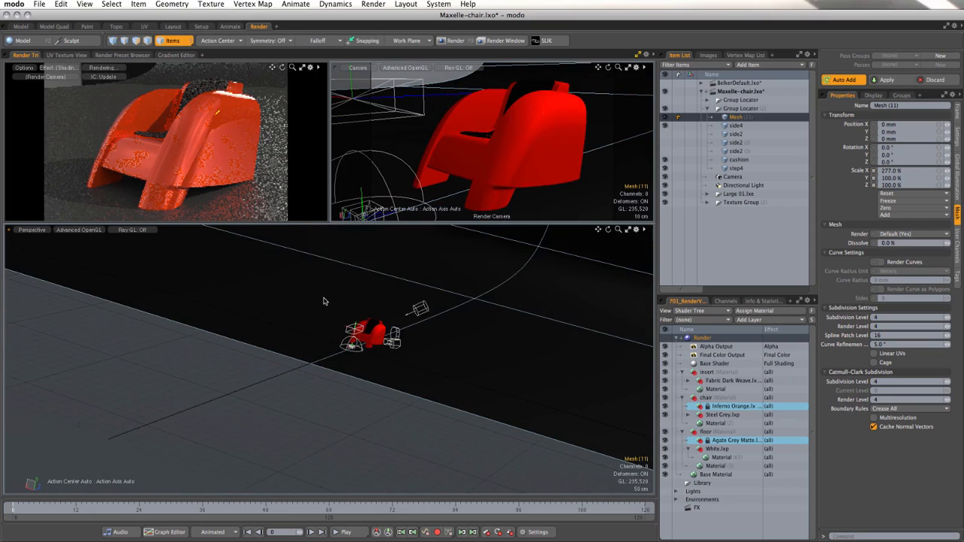
pyautogui.keyDown('alt'); pyautogui.keyDown('shift'); pyautogui.moveTo(341, 297); pyautogui.dragTo(309, 390); pyautogui.keyUp('shift'); pyautogui.keyUp('alt')
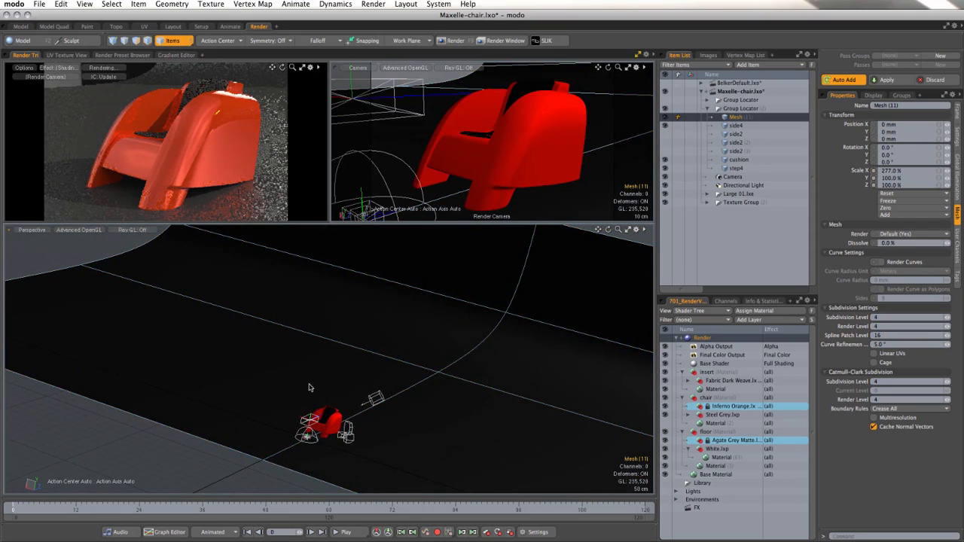
pyautogui.press('y')
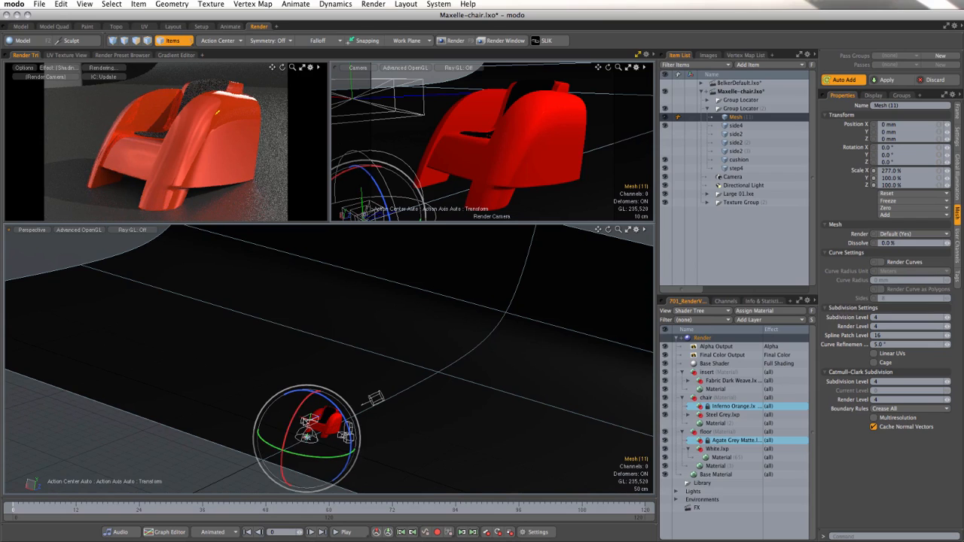
pyautogui.moveTo(287, 455); pyautogui.dragTo(320, 462)
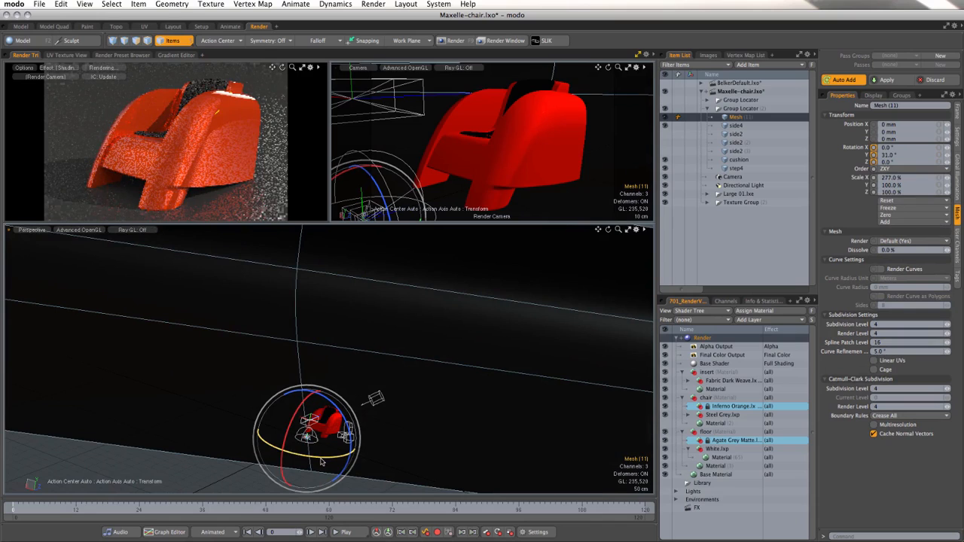
pyautogui.press('space')
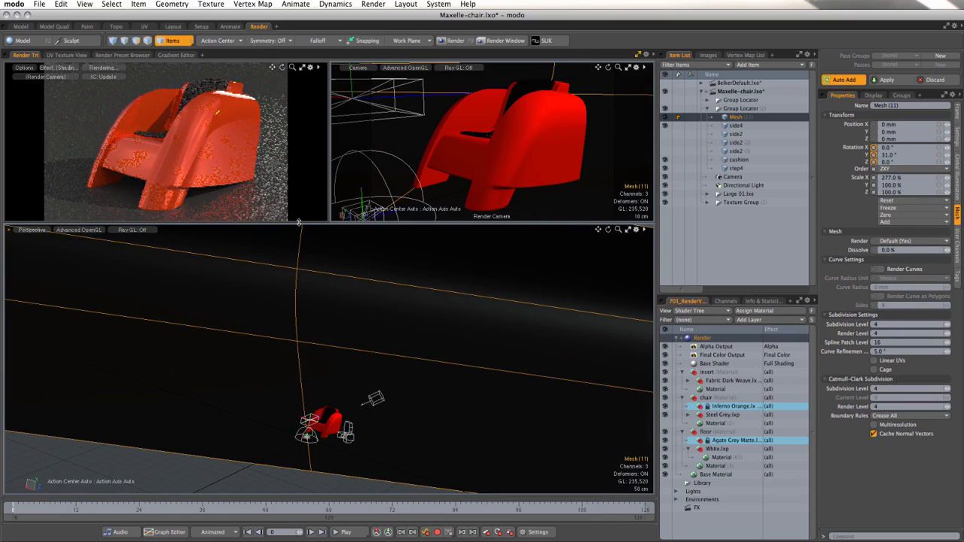
# Step: Hide the chair's Inferno Orange preset and rotate the directional light to change how it strikes the chair and backdrop
pyautogui.click(665, 407)
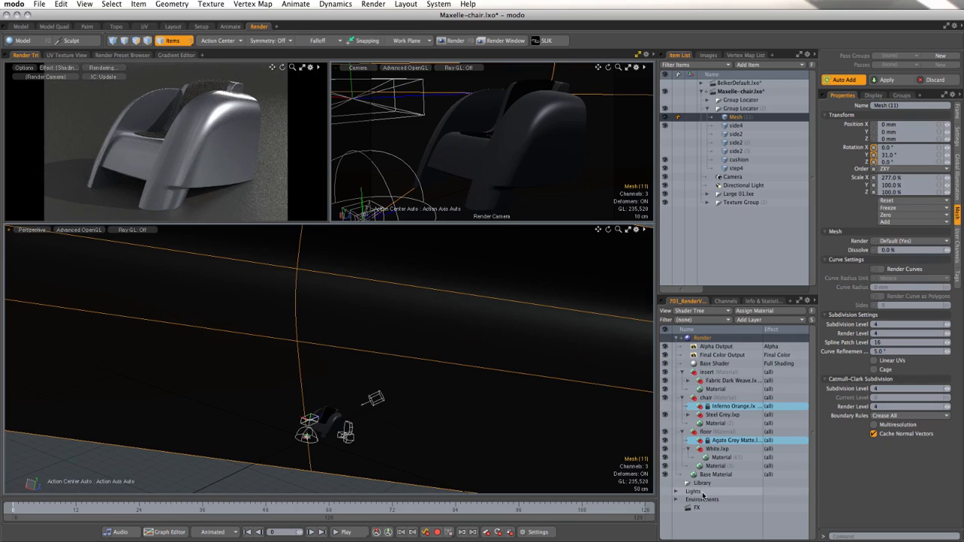
pyautogui.click(376, 400)
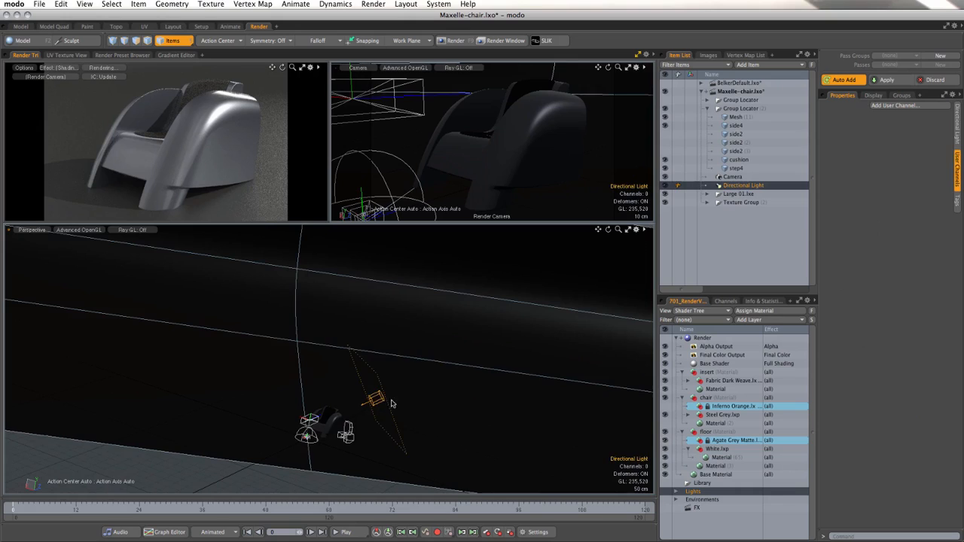
pyautogui.scroll(-3, 434, 400)
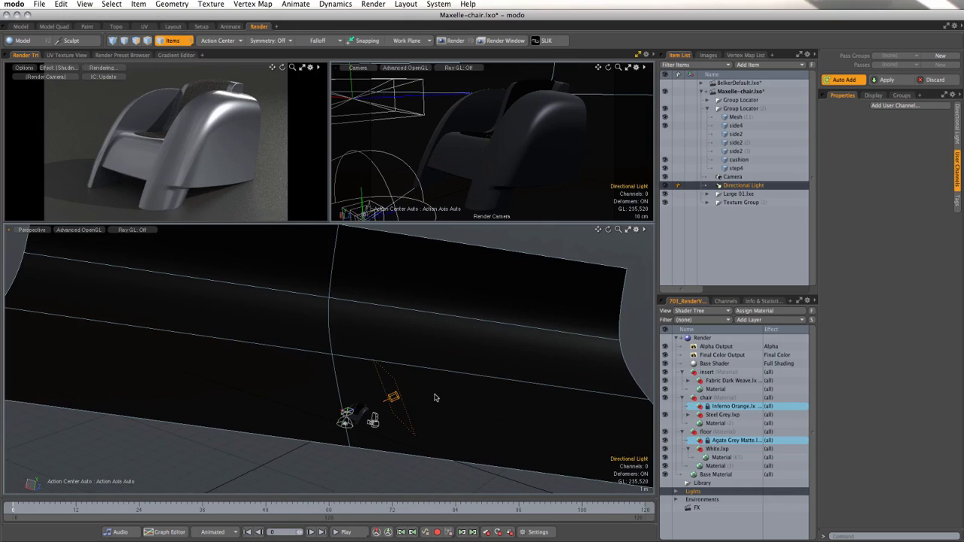
pyautogui.press('y')
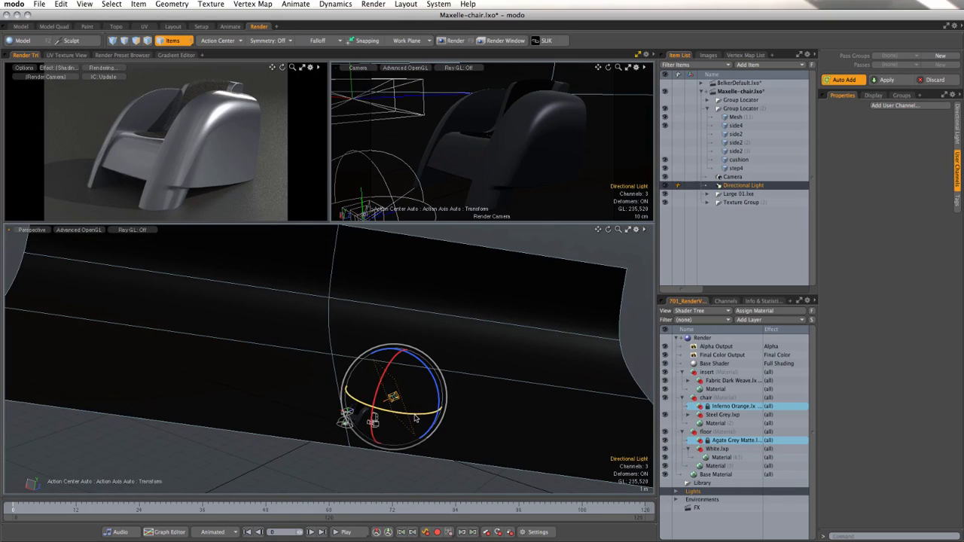
pyautogui.moveTo(412, 414); pyautogui.dragTo(404, 415)
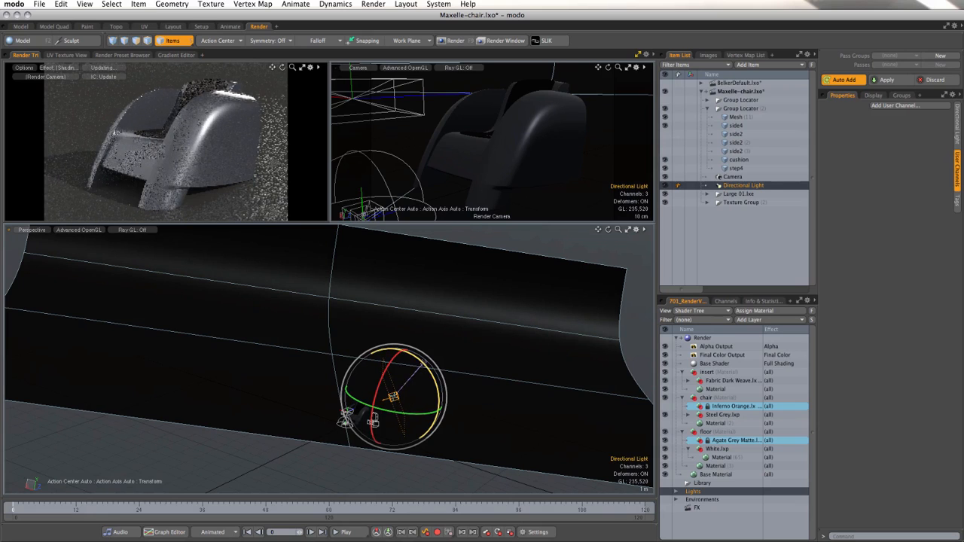
pyautogui.moveTo(424, 364); pyautogui.dragTo(417, 347)
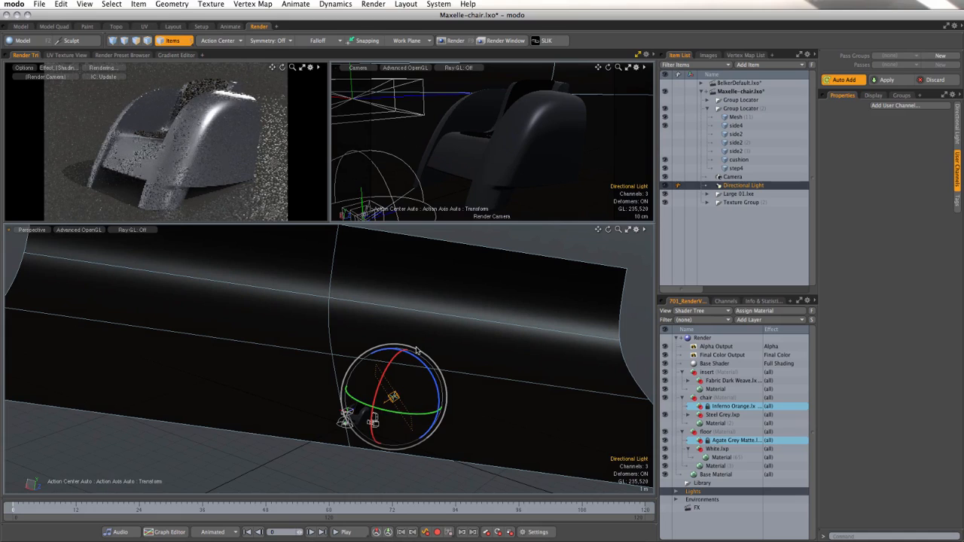
pyautogui.moveTo(425, 417); pyautogui.dragTo(440, 413)
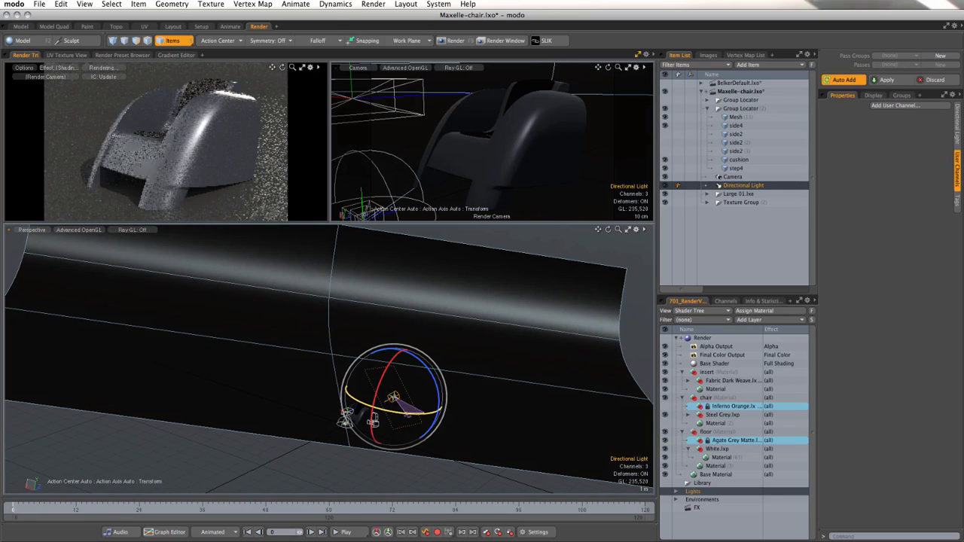
pyautogui.press('space')
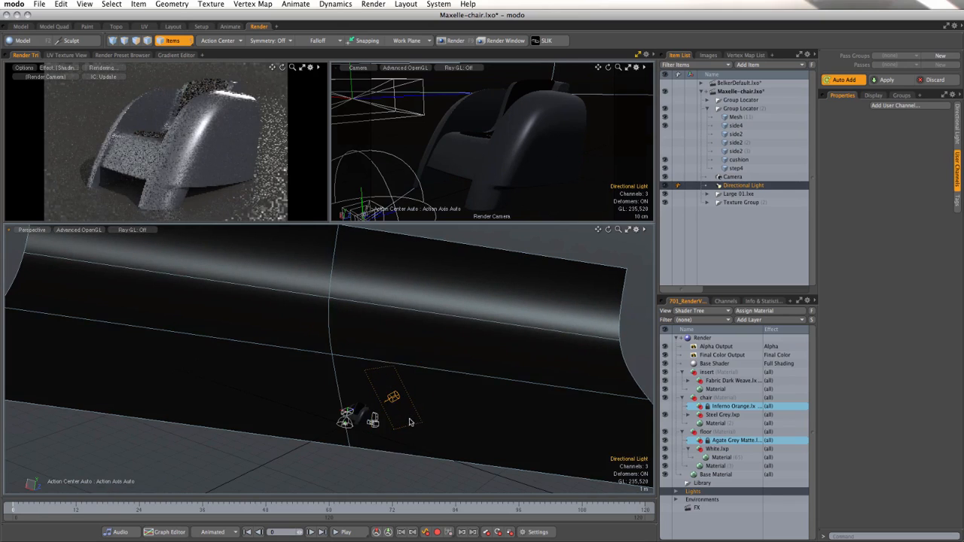
# Step: Show the chair's Inferno Orange preset again and slightly adjust the render camera's angle on the chair
pyautogui.scroll(2, 398, 397)
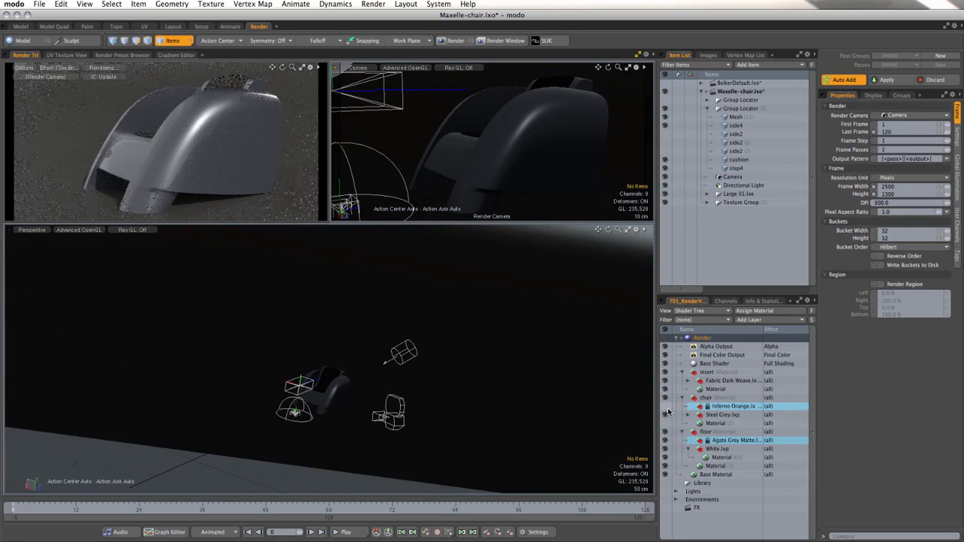
pyautogui.click(666, 415)
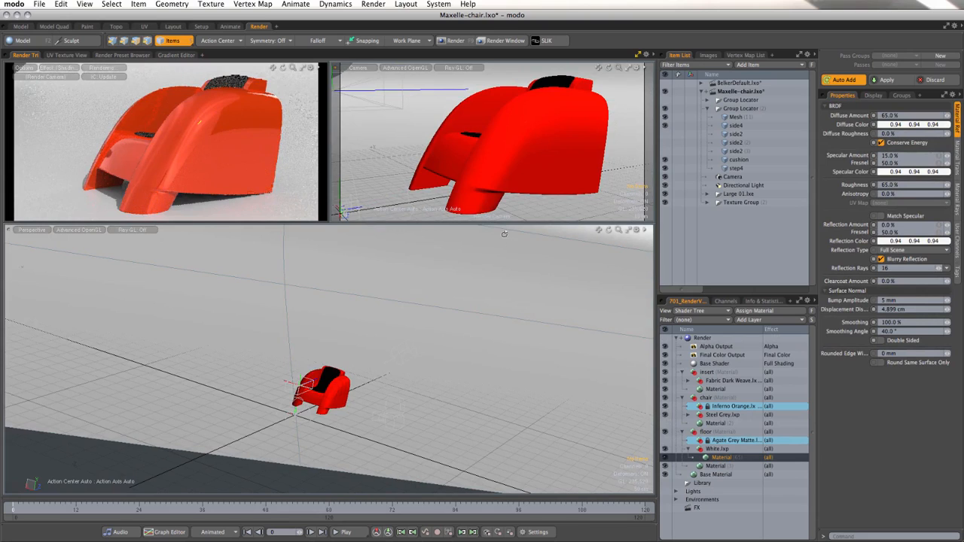
pyautogui.keyDown('ctrl'); pyautogui.keyDown('alt'); pyautogui.moveTo(516, 176); pyautogui.dragTo(514, 185); pyautogui.keyUp('alt'); pyautogui.keyUp('ctrl')
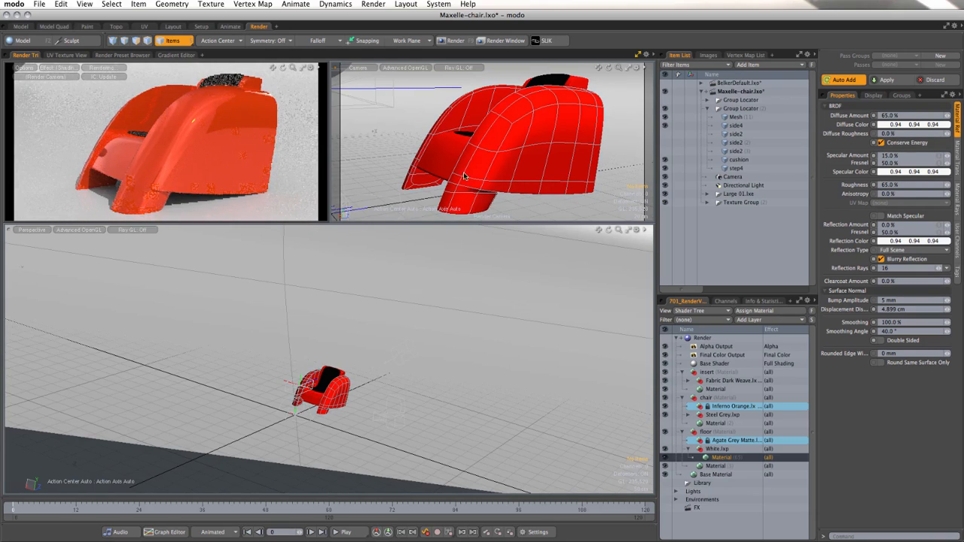
# Step: Render the final chair image and move the render window fully into view
pyautogui.click(452, 40)
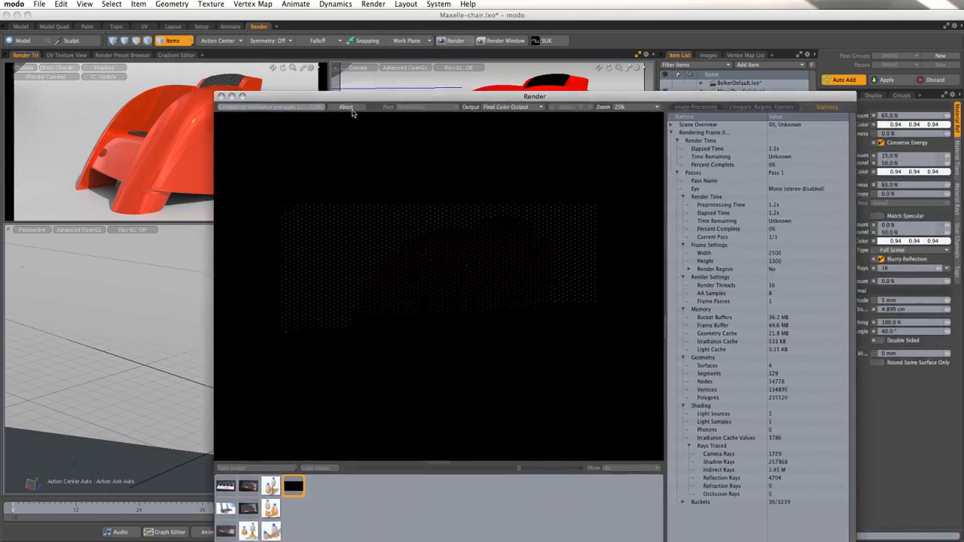
pyautogui.moveTo(324, 99); pyautogui.dragTo(277, 68)
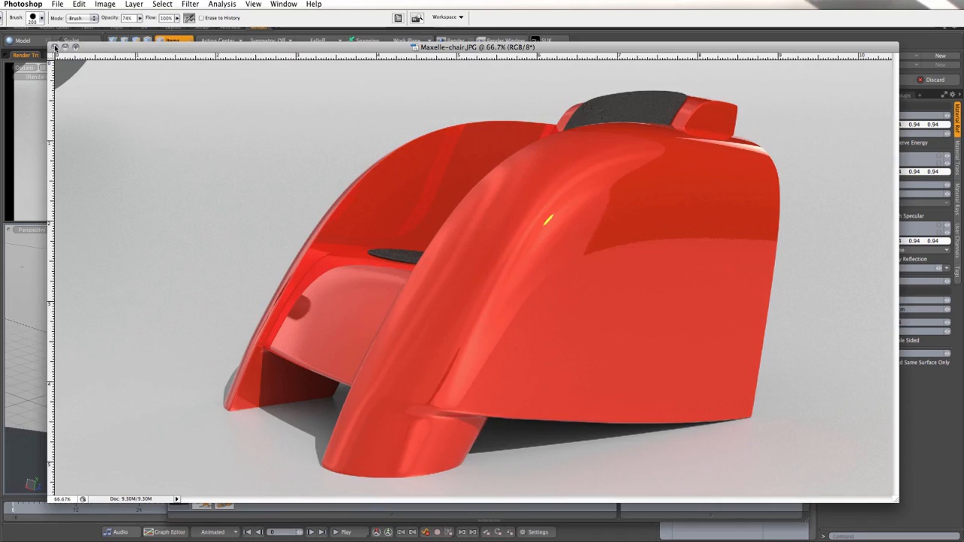
# Step: Close Maxelle-chair.JPG in Photoshop without saving it, and close modo's render window
pyautogui.click(55, 47)
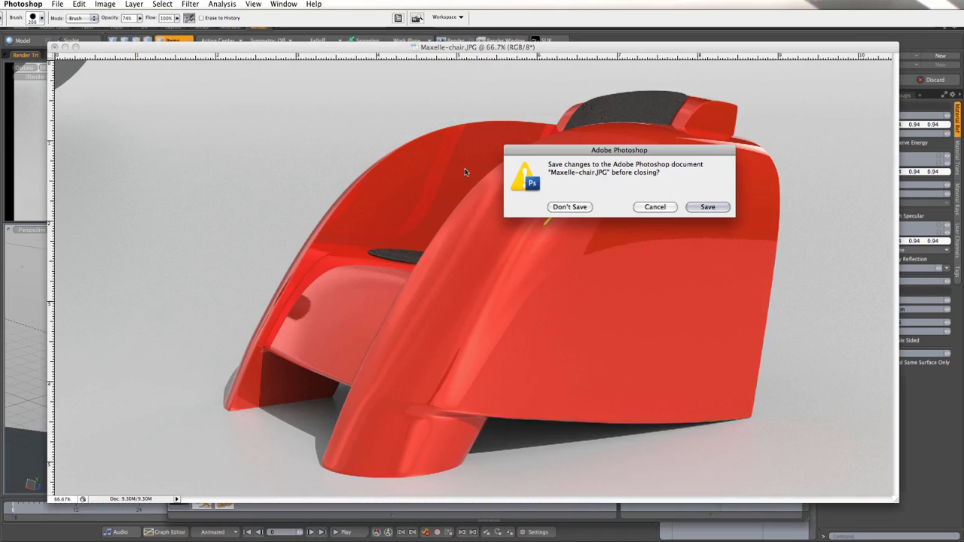
pyautogui.click(569, 207)
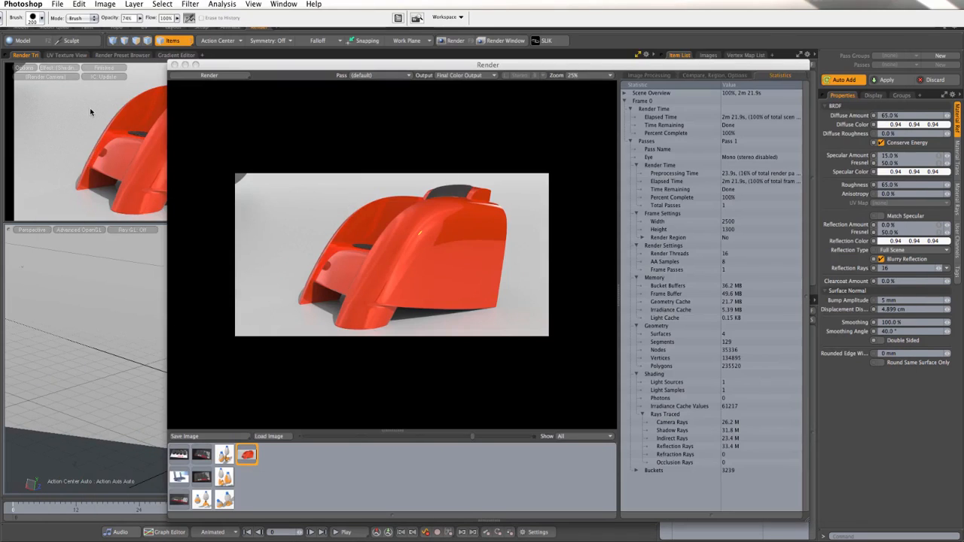
pyautogui.click(174, 64)
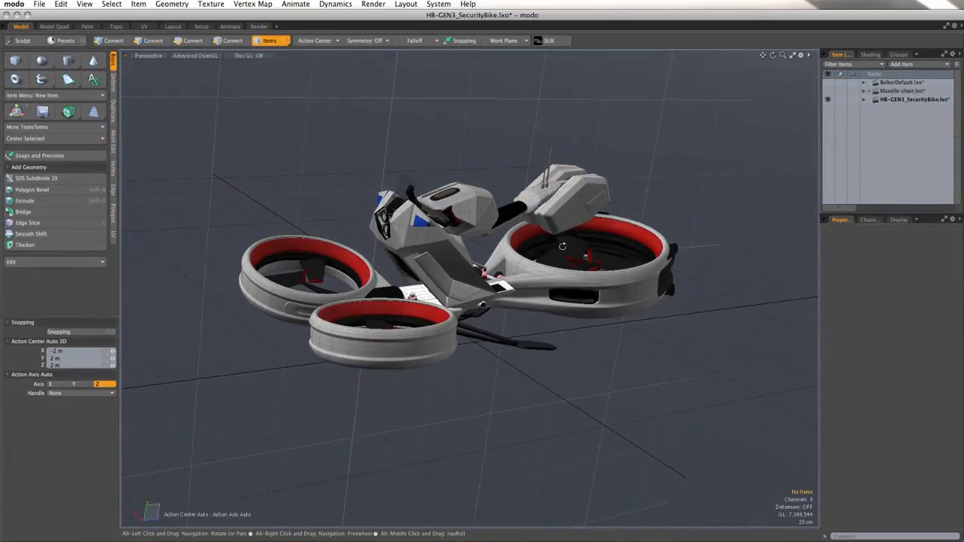
# Step: Expand the HB-GEN3_SecurityBike.lxo scene, make the Rider mesh visible, and view the bike with its rider from the side
pyautogui.keyDown('alt'); pyautogui.moveTo(499, 238); pyautogui.dragTo(618, 422); pyautogui.keyUp('alt')
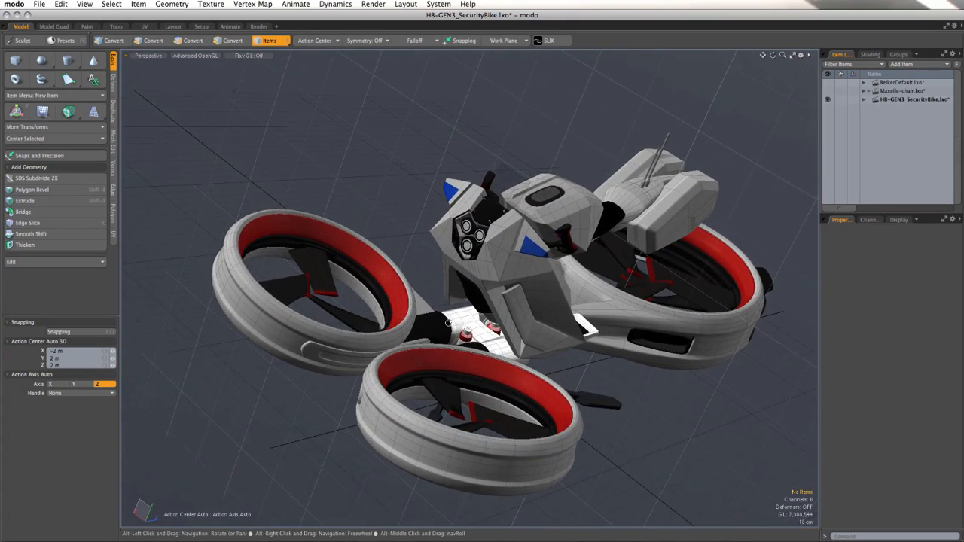
pyautogui.click(864, 98)
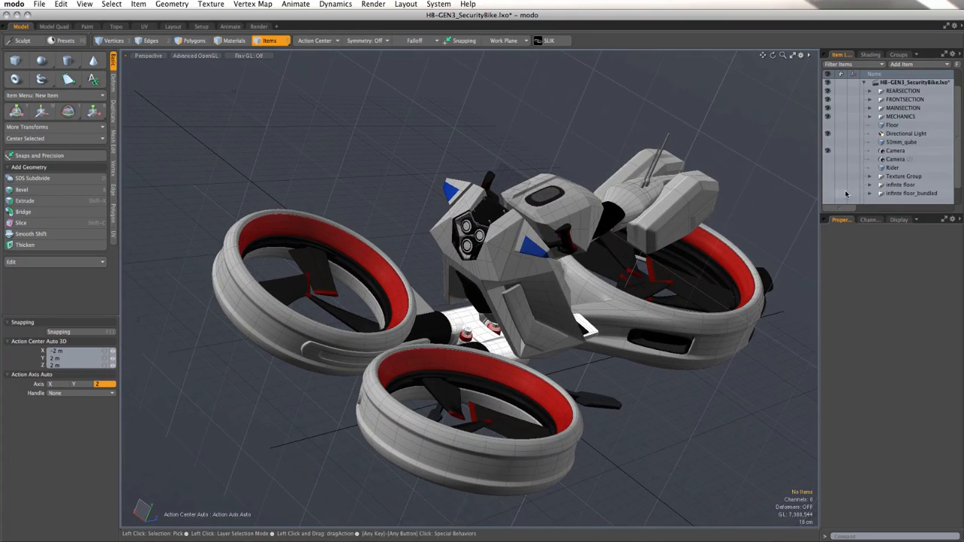
pyautogui.click(828, 167)
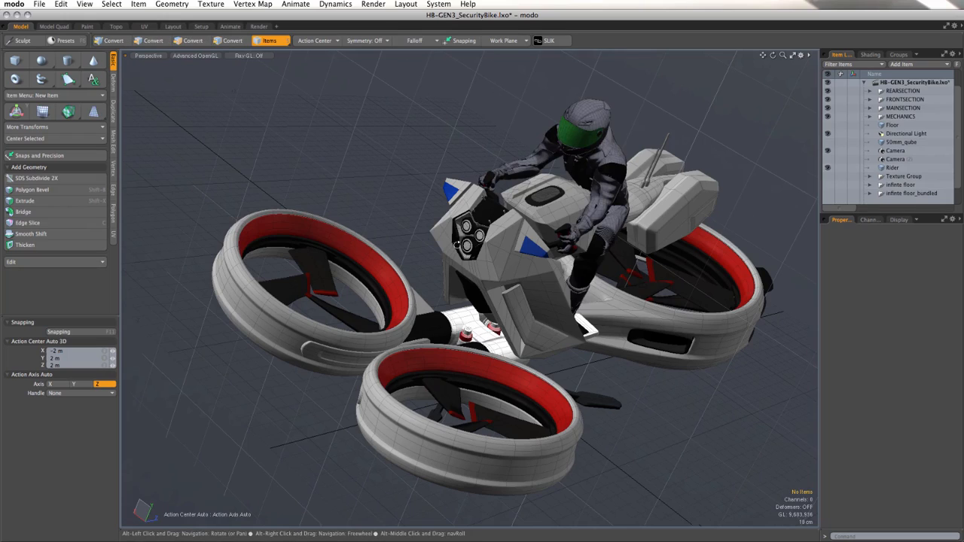
pyautogui.keyDown('alt'); pyautogui.moveTo(457, 245); pyautogui.dragTo(563, 310); pyautogui.keyUp('alt')
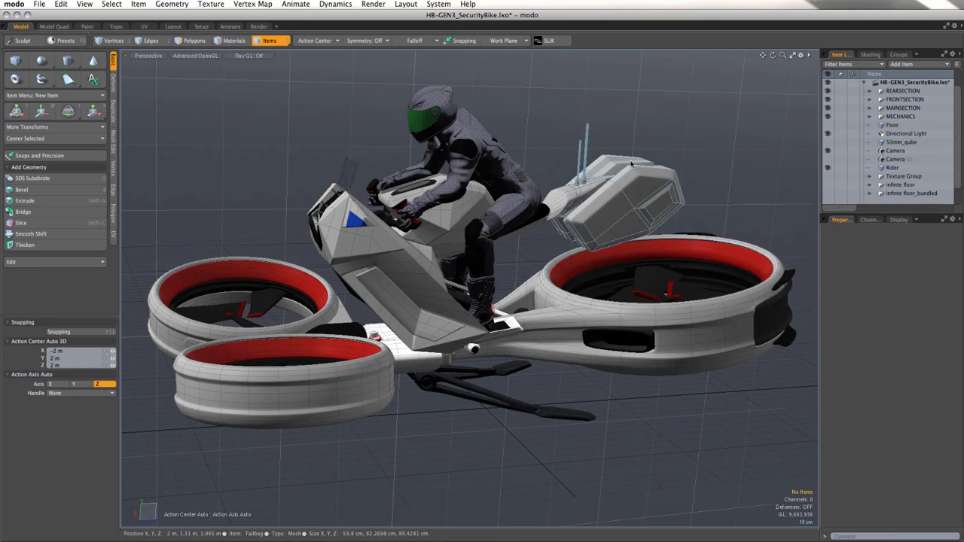